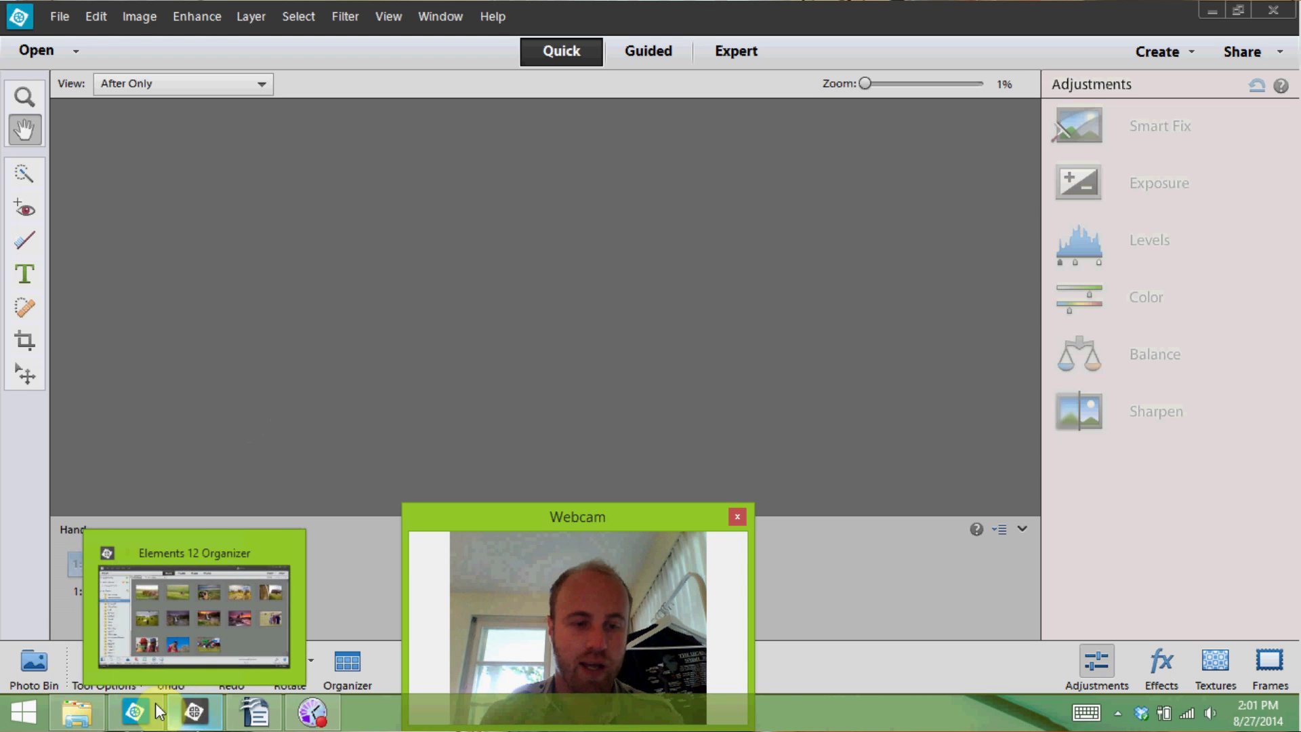
# Switch to the Elements 12 Organizer showing the 13 Central Mongolia photos
pyautogui.click(192, 710)
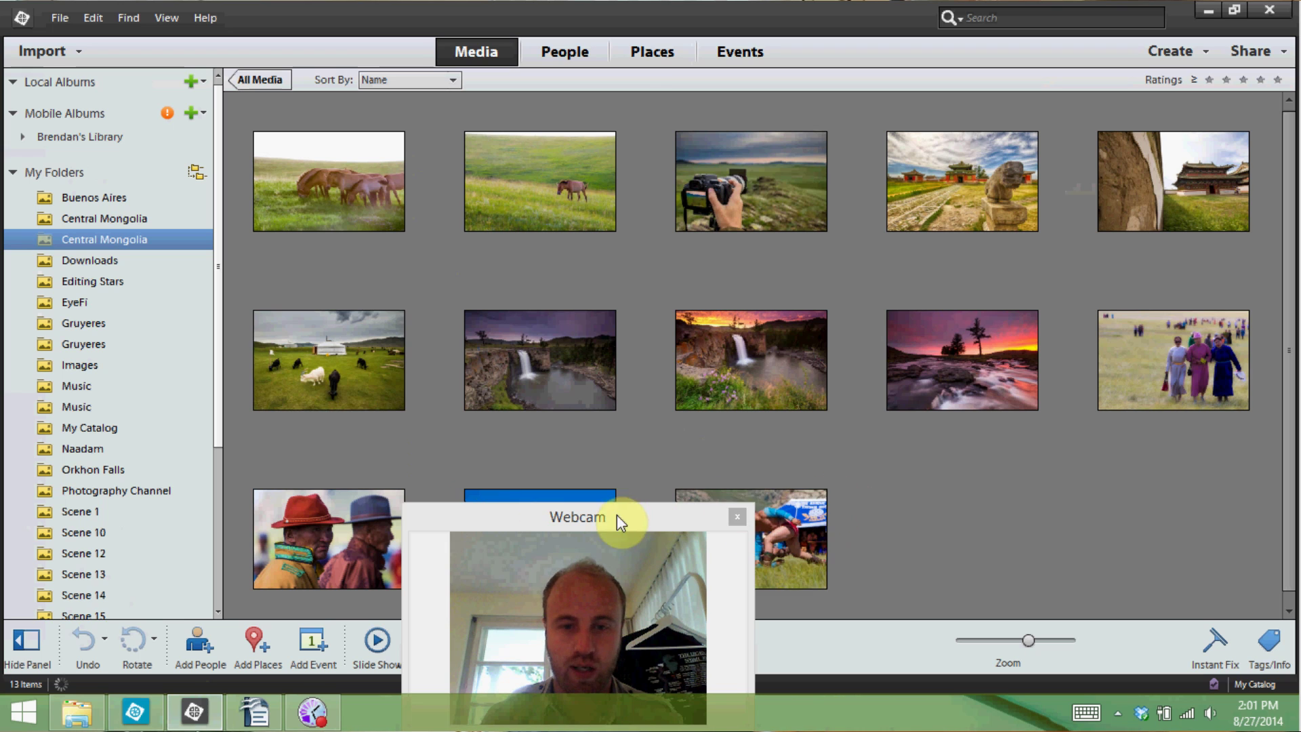
pyautogui.moveTo(617, 516); pyautogui.dragTo(1032, 490)
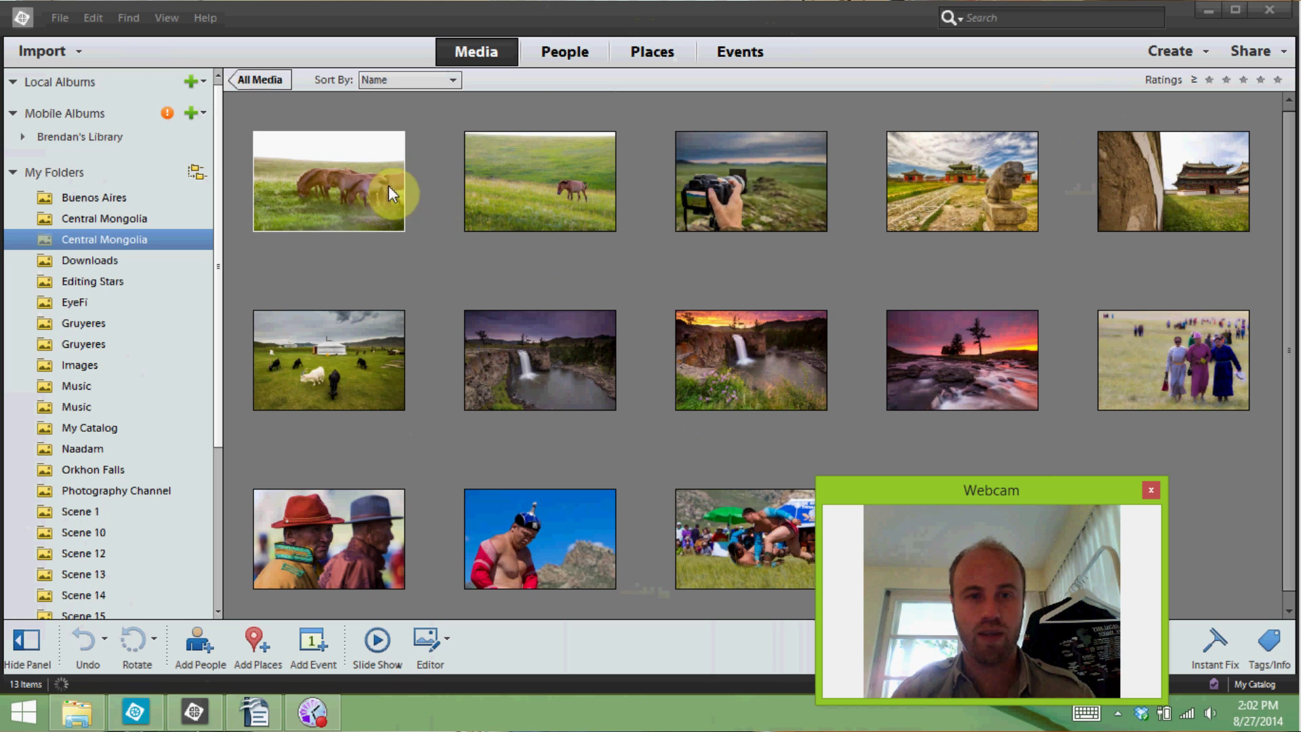
pyautogui.click(351, 177)
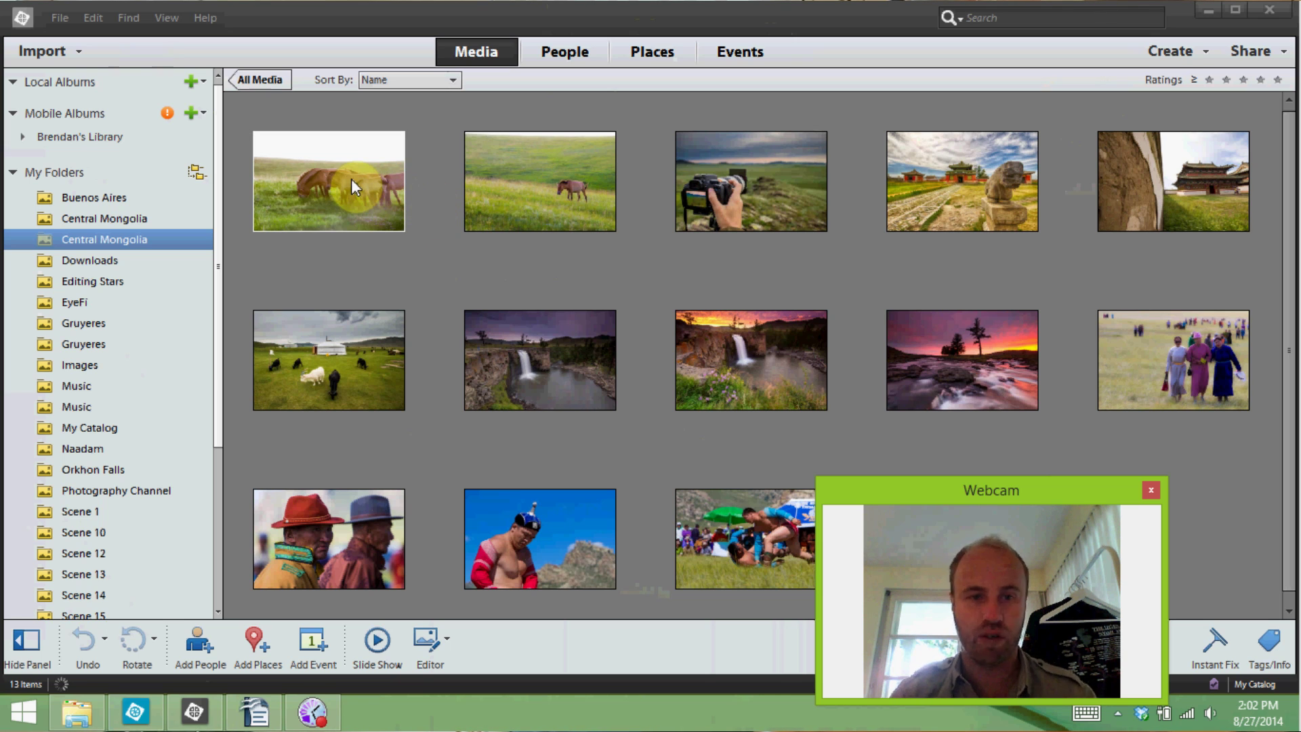
# Select the first twelve Mongolia photos, start a Photo Calendar, then close its setup dialog
pyautogui.keyDown('shift'); pyautogui.click(576, 518); pyautogui.keyUp('shift')
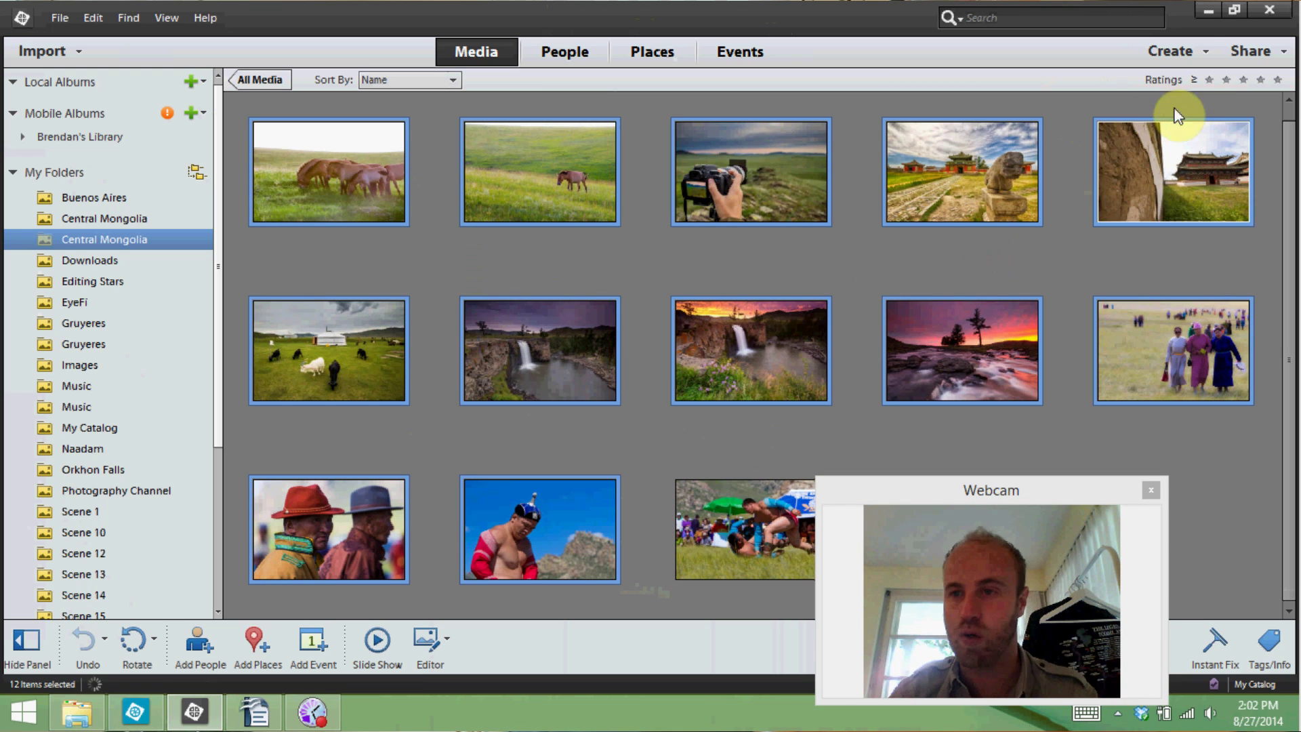
pyautogui.click(1205, 53)
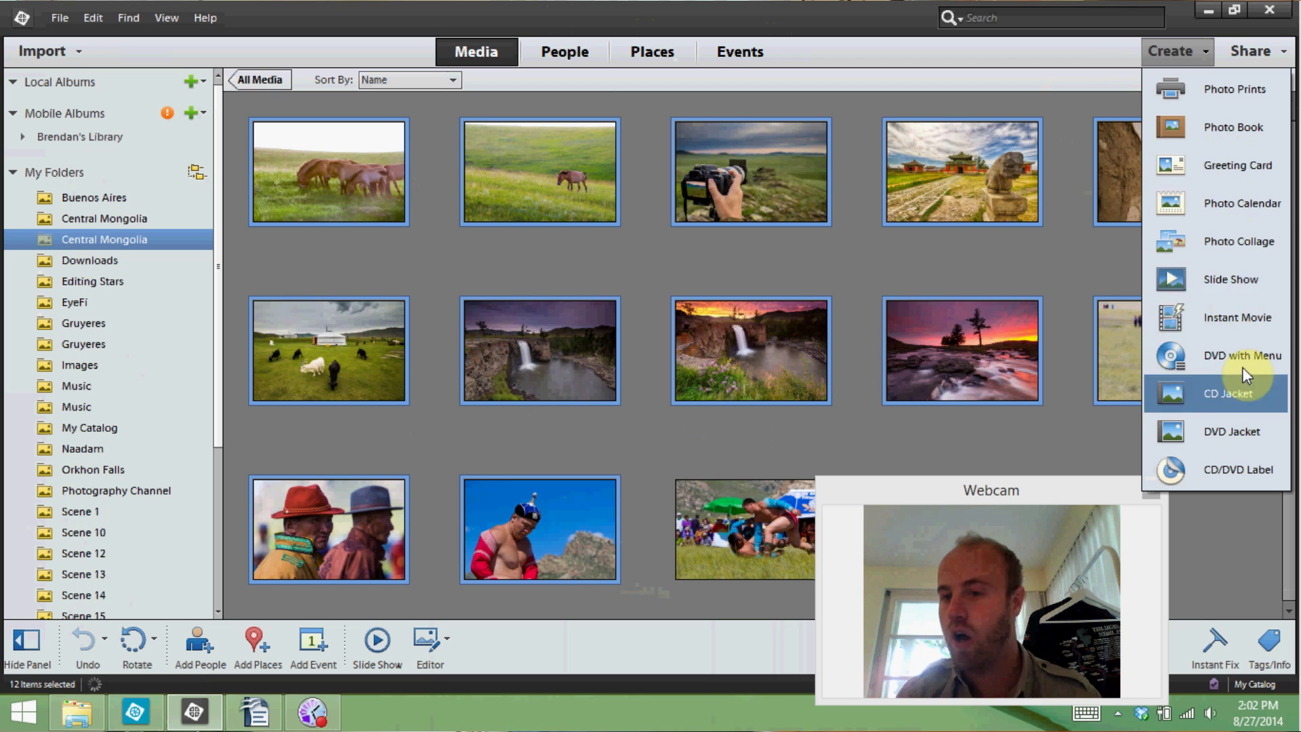
pyautogui.click(1225, 218)
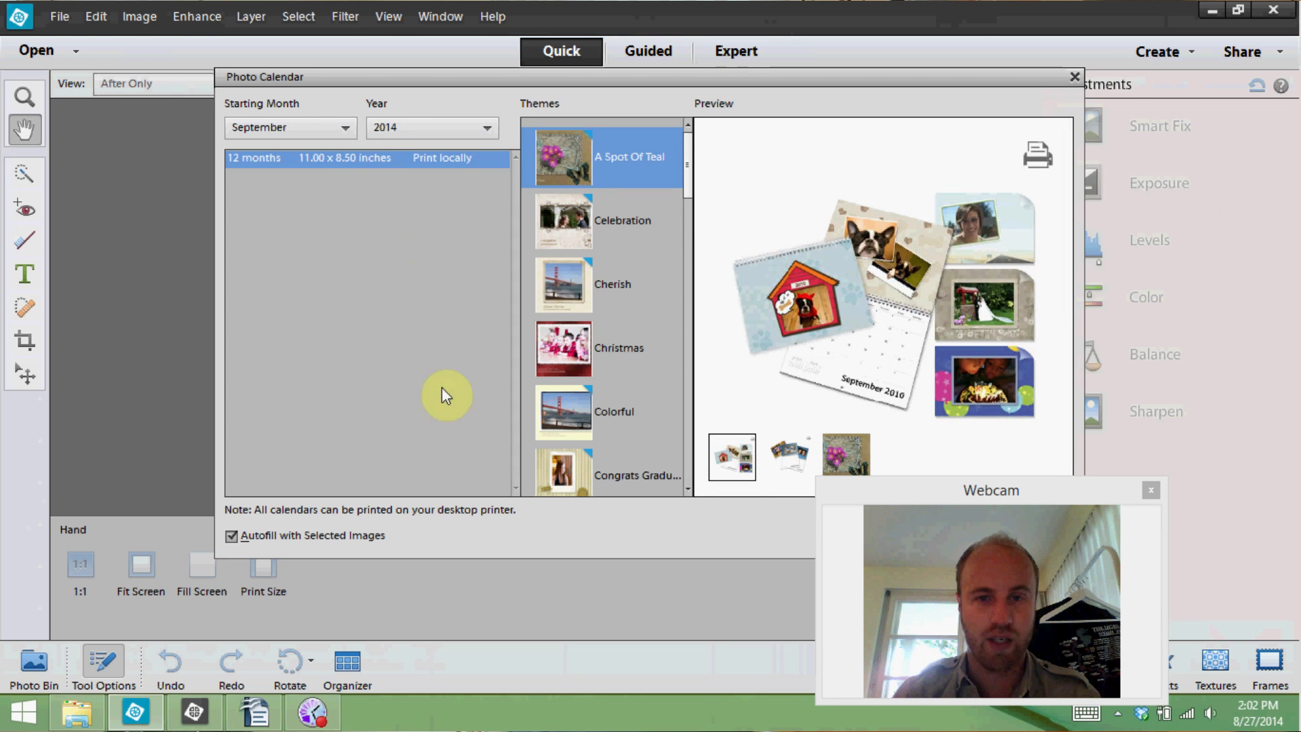
pyautogui.click(1075, 77)
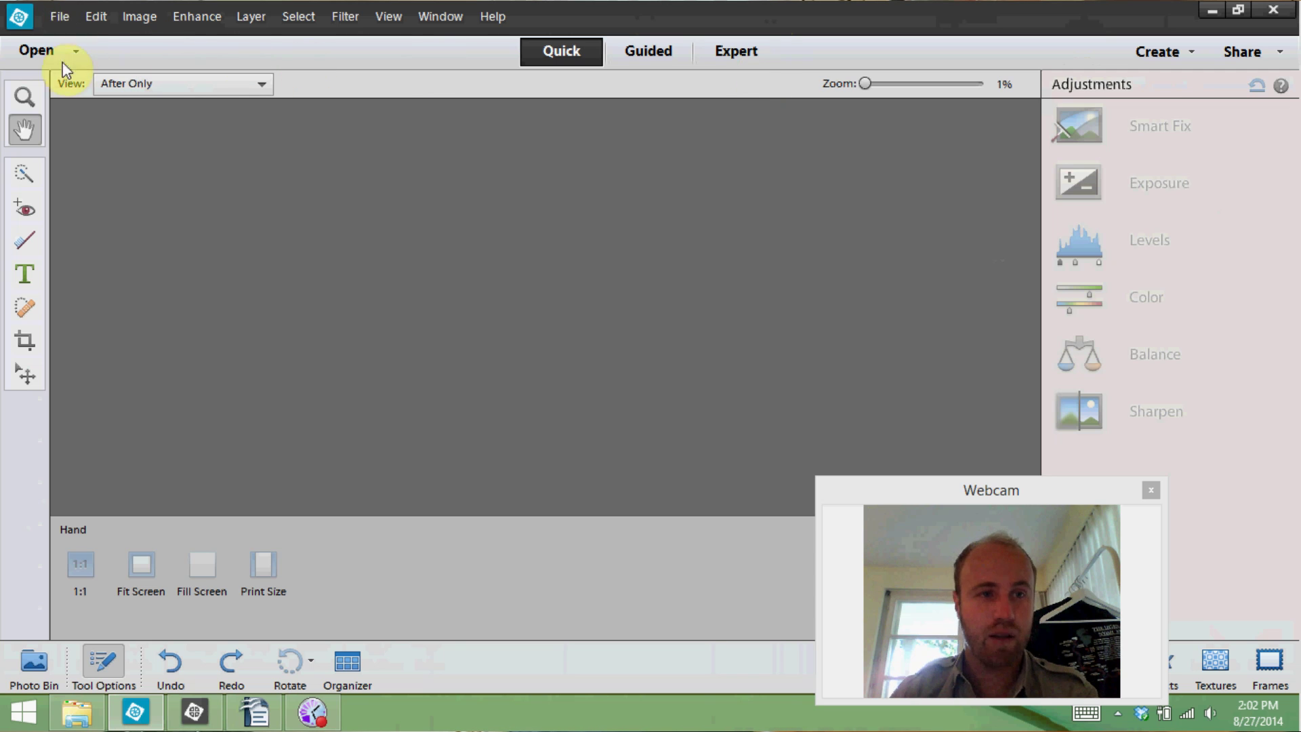
# Open the sunset river photo from the Organizer in the Photoshop Elements Editor
pyautogui.click(194, 711)
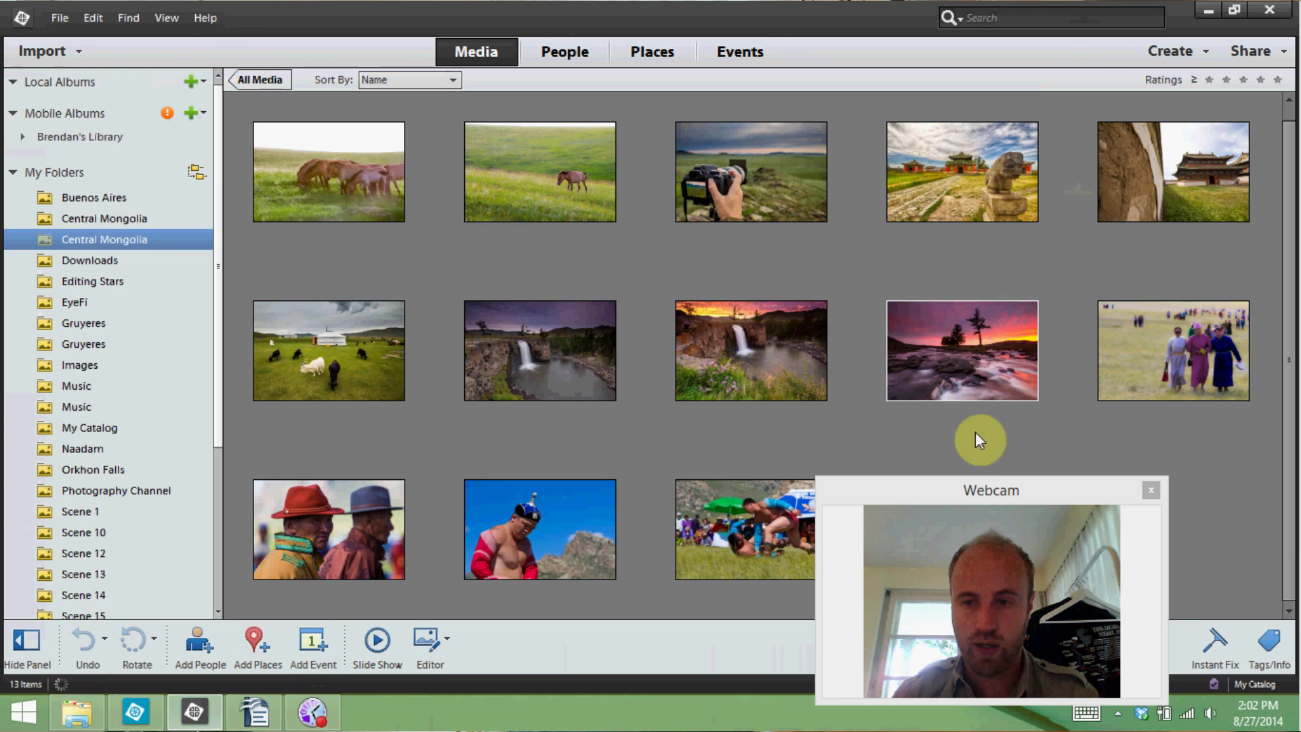
pyautogui.click(964, 356)
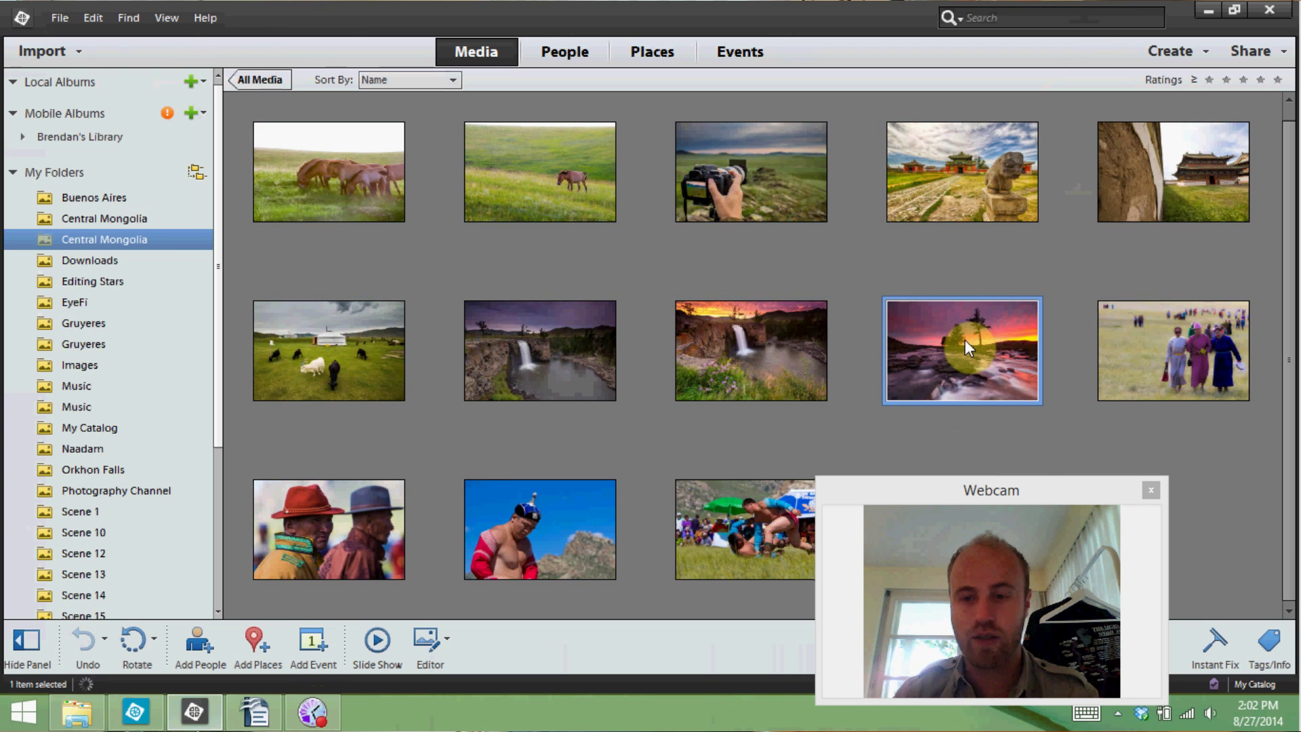
pyautogui.rightClick(964, 339)
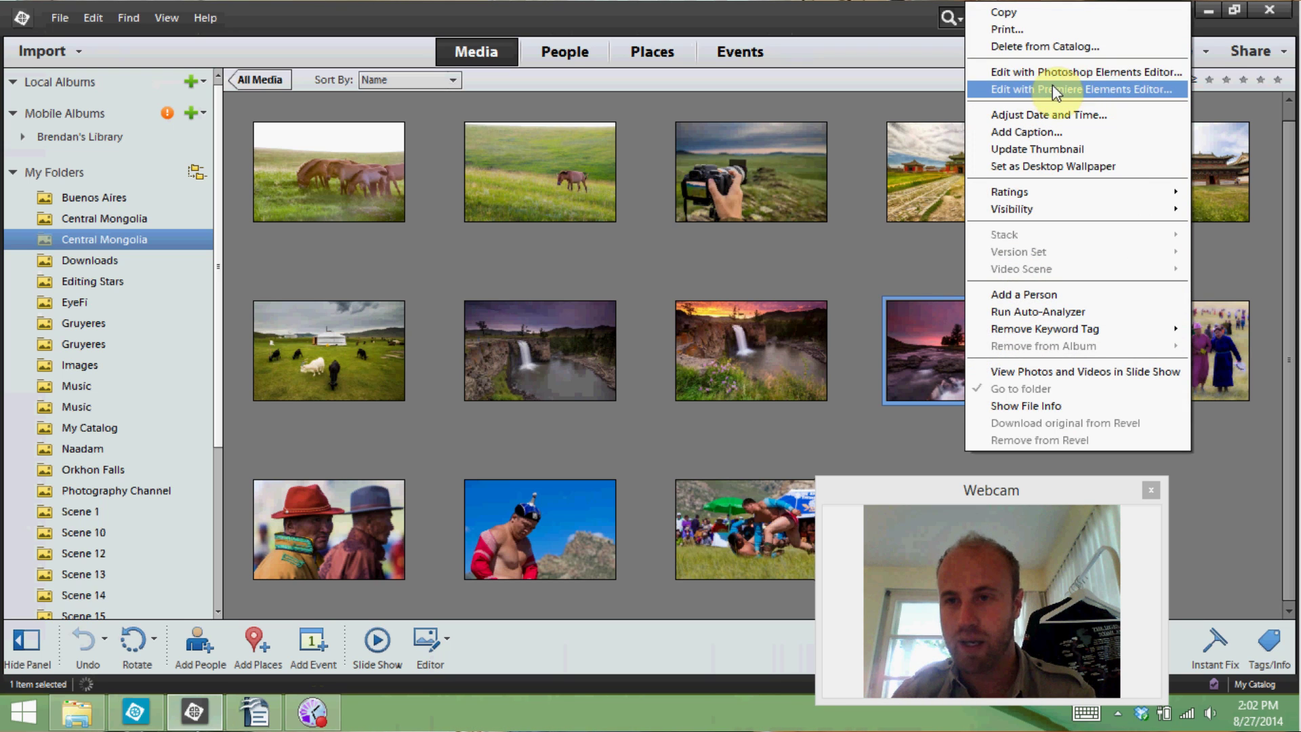
pyautogui.click(1145, 72)
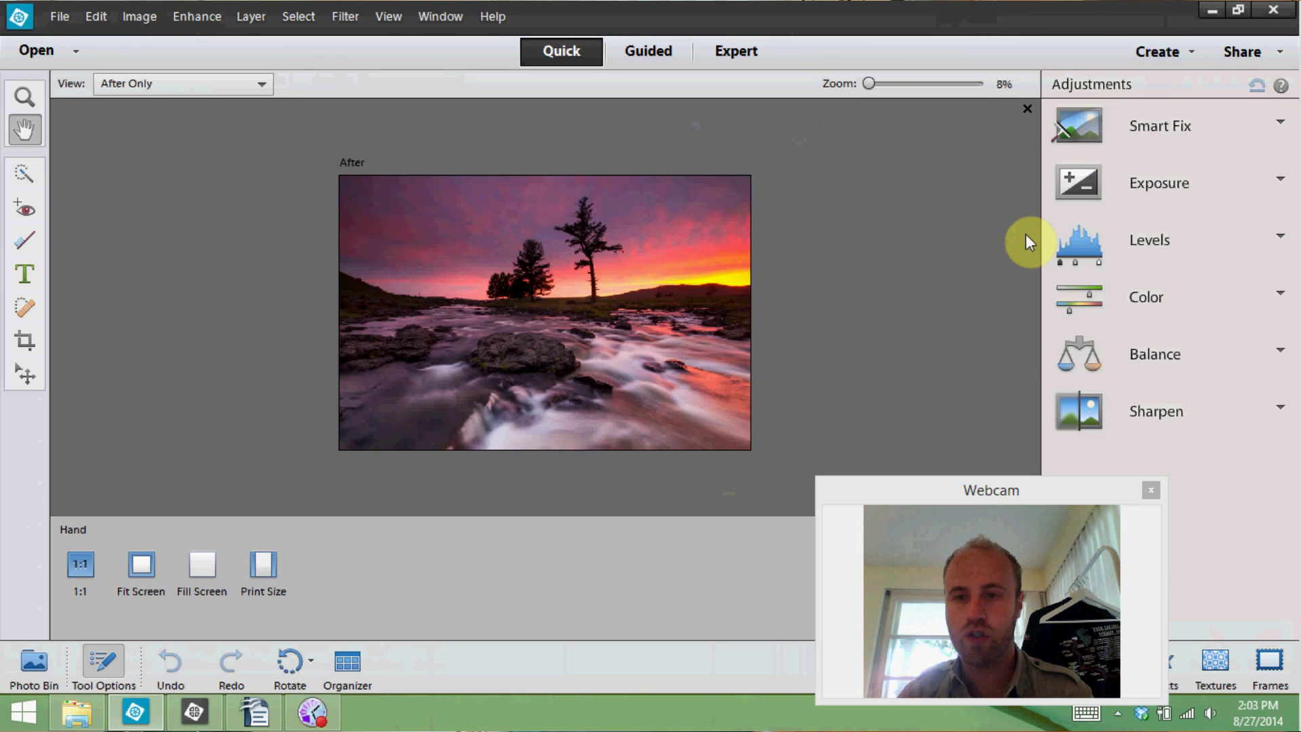
# Zoom in on the sunset photo, expand and collapse the Color adjustment, then enter Guided mode
pyautogui.moveTo(869, 80); pyautogui.dragTo(869, 89)
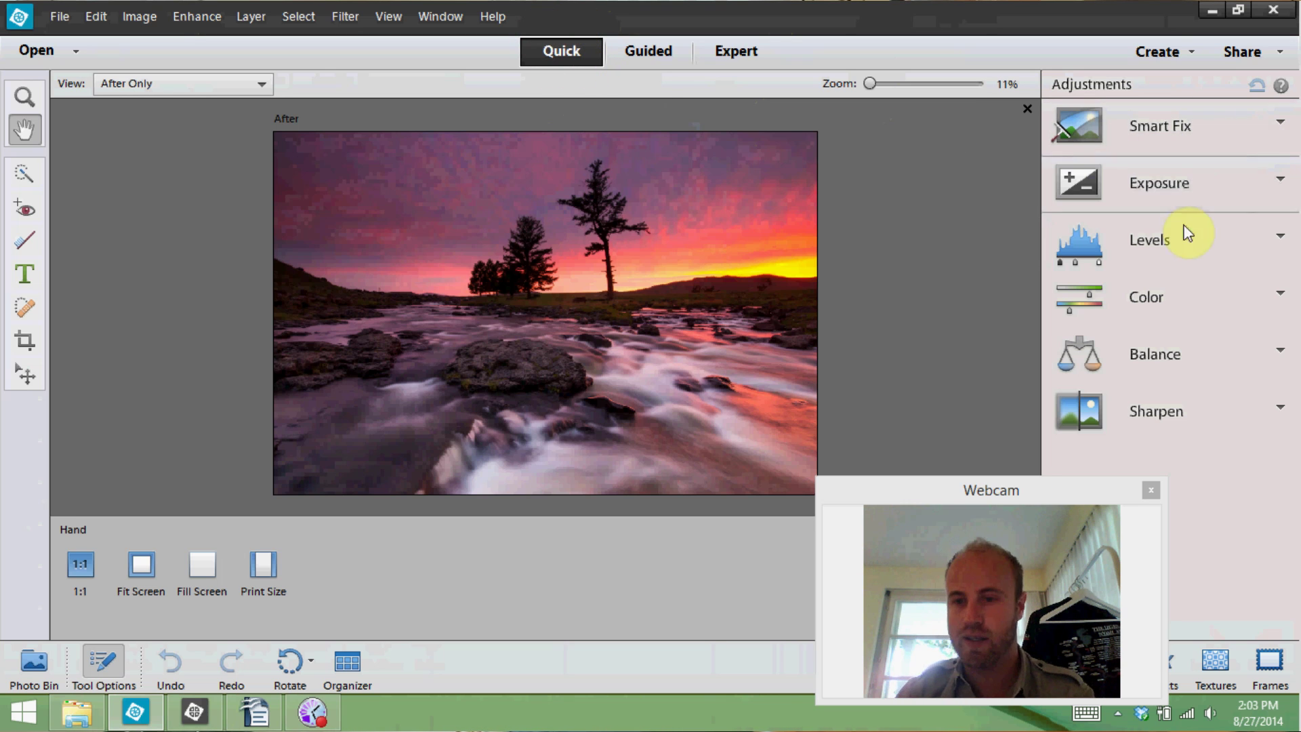
pyautogui.moveTo(876, 502); pyautogui.dragTo(722, 496)
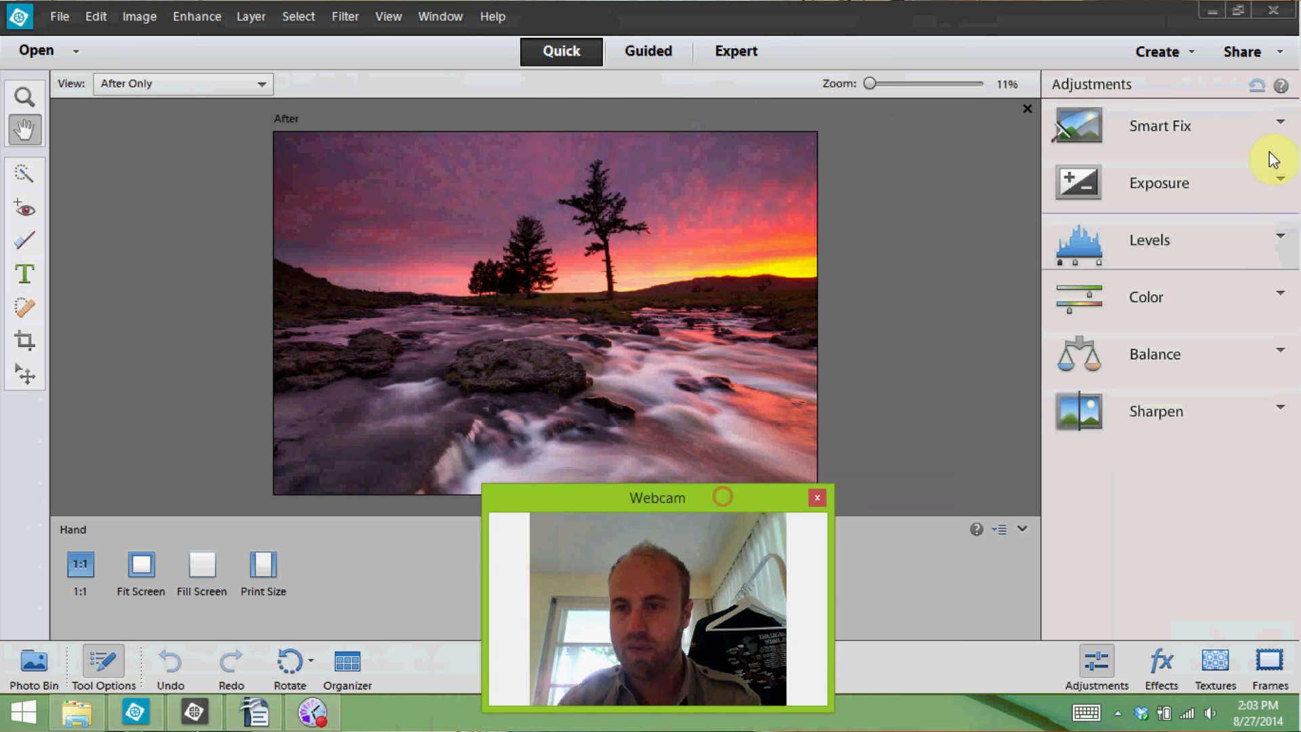
pyautogui.click(1287, 135)
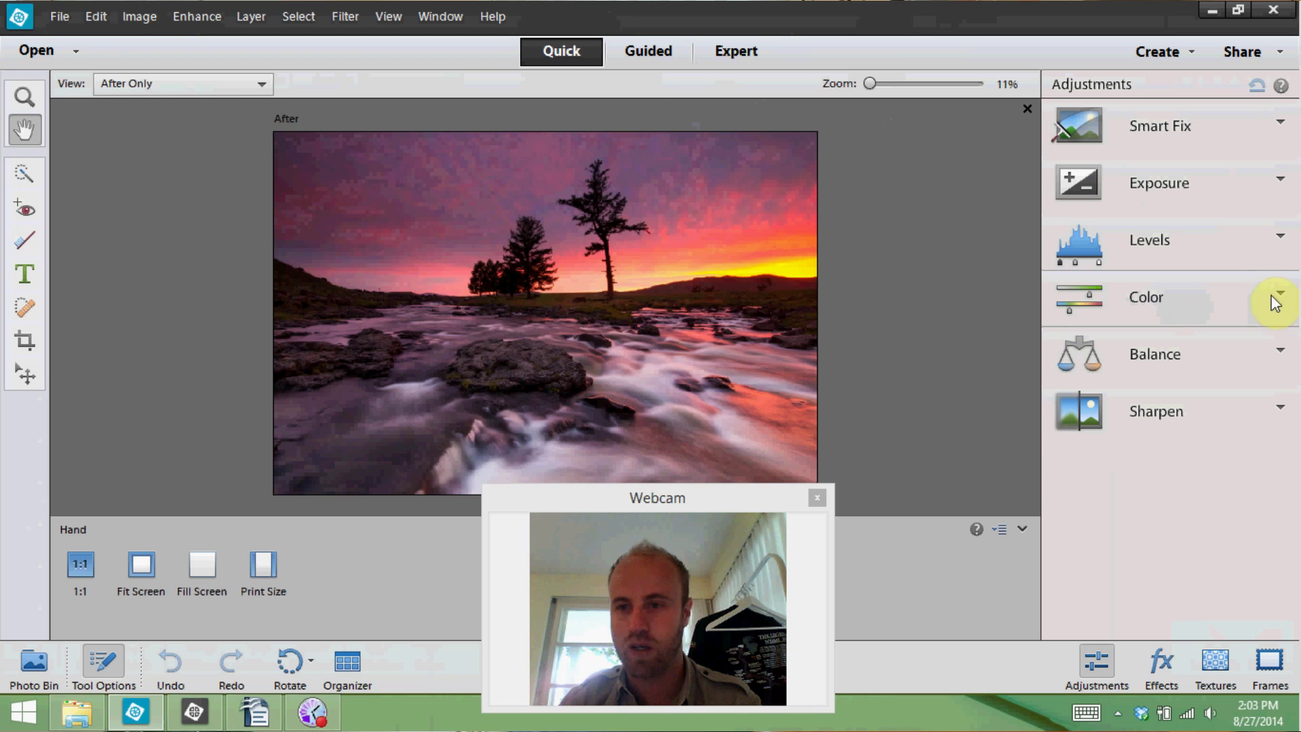
pyautogui.click(1161, 315)
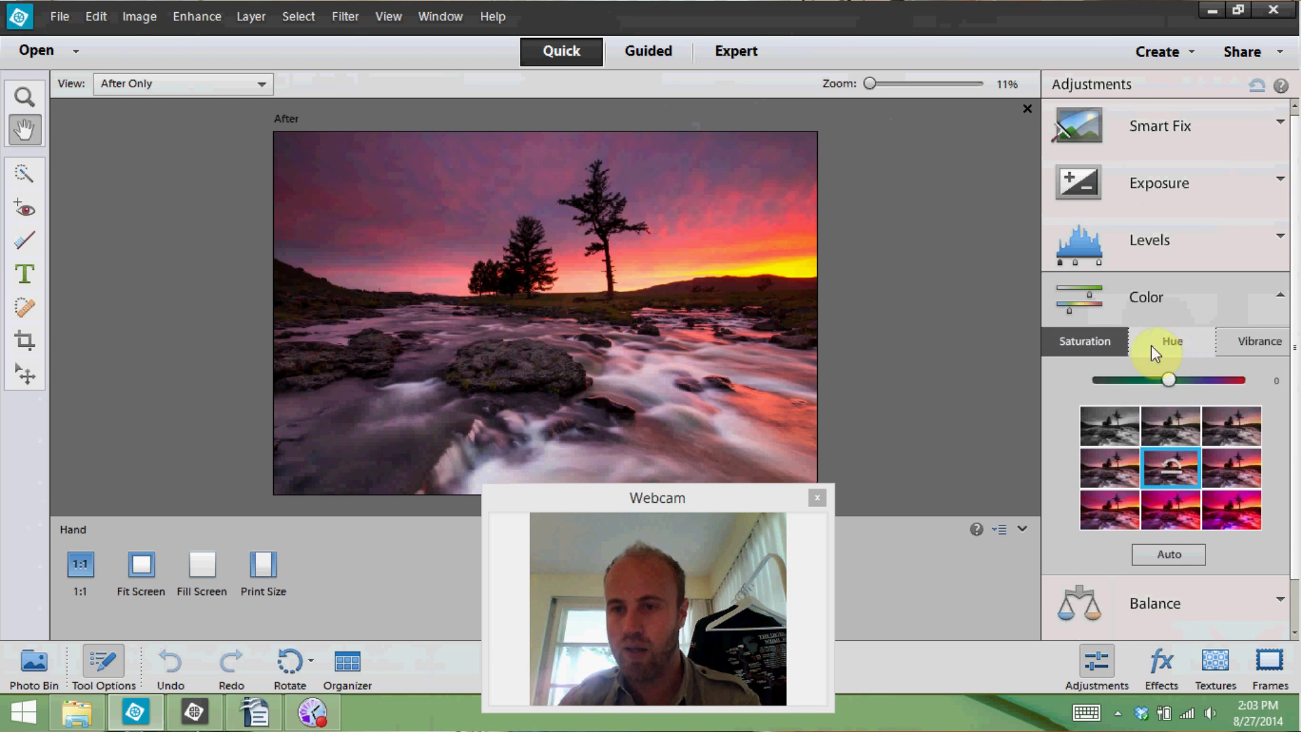
pyautogui.click(1272, 304)
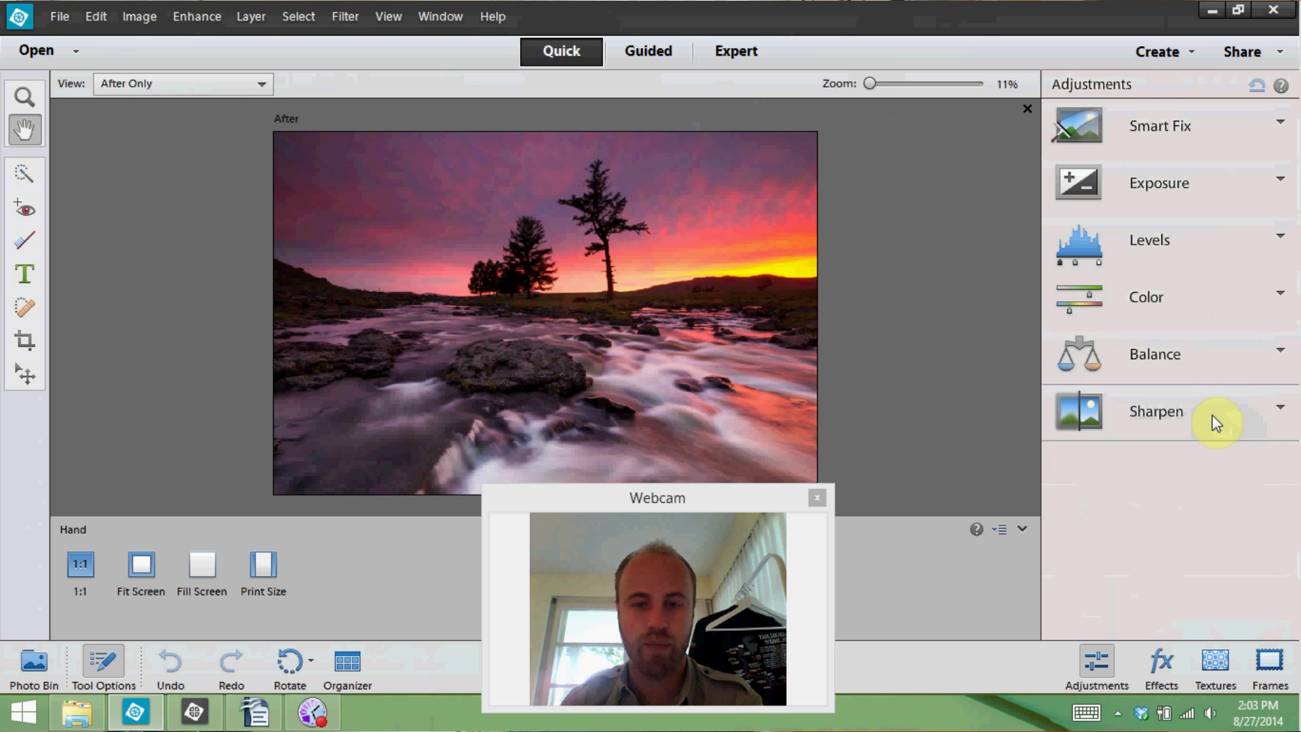
pyautogui.click(671, 50)
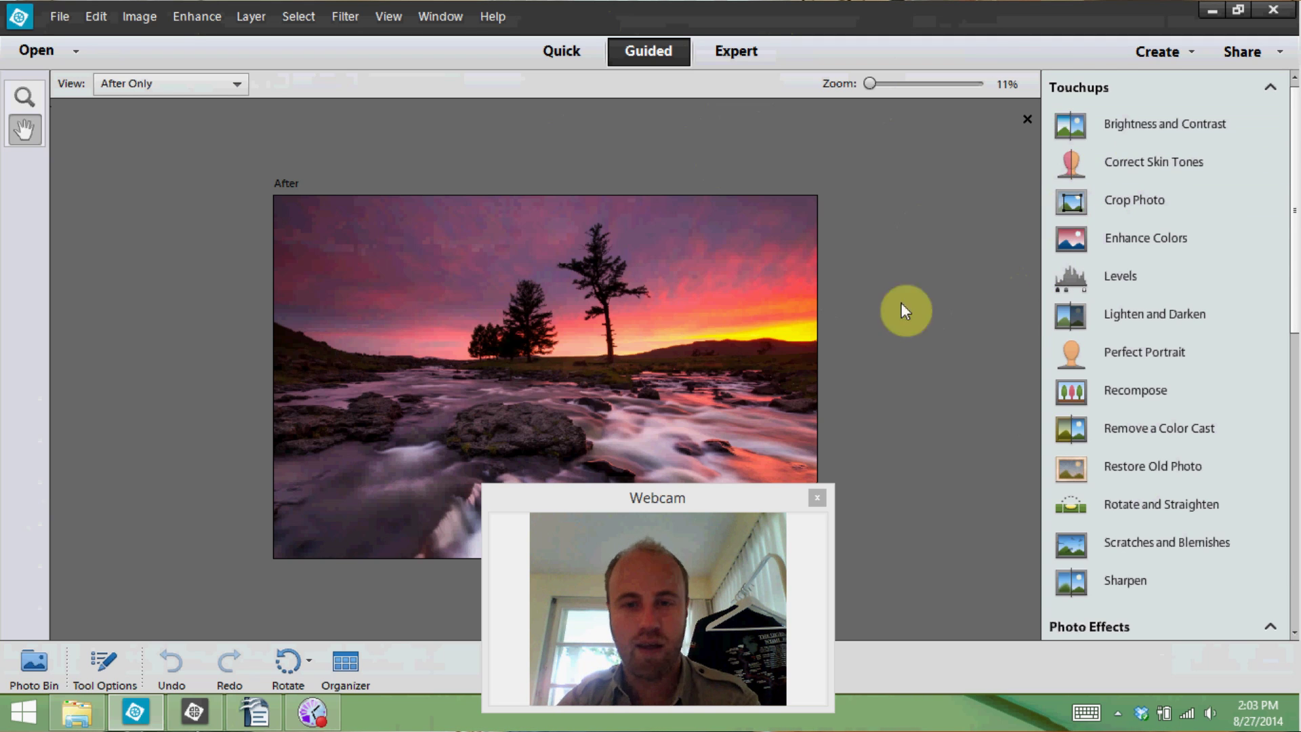
pyautogui.moveTo(705, 503); pyautogui.dragTo(108, 416)
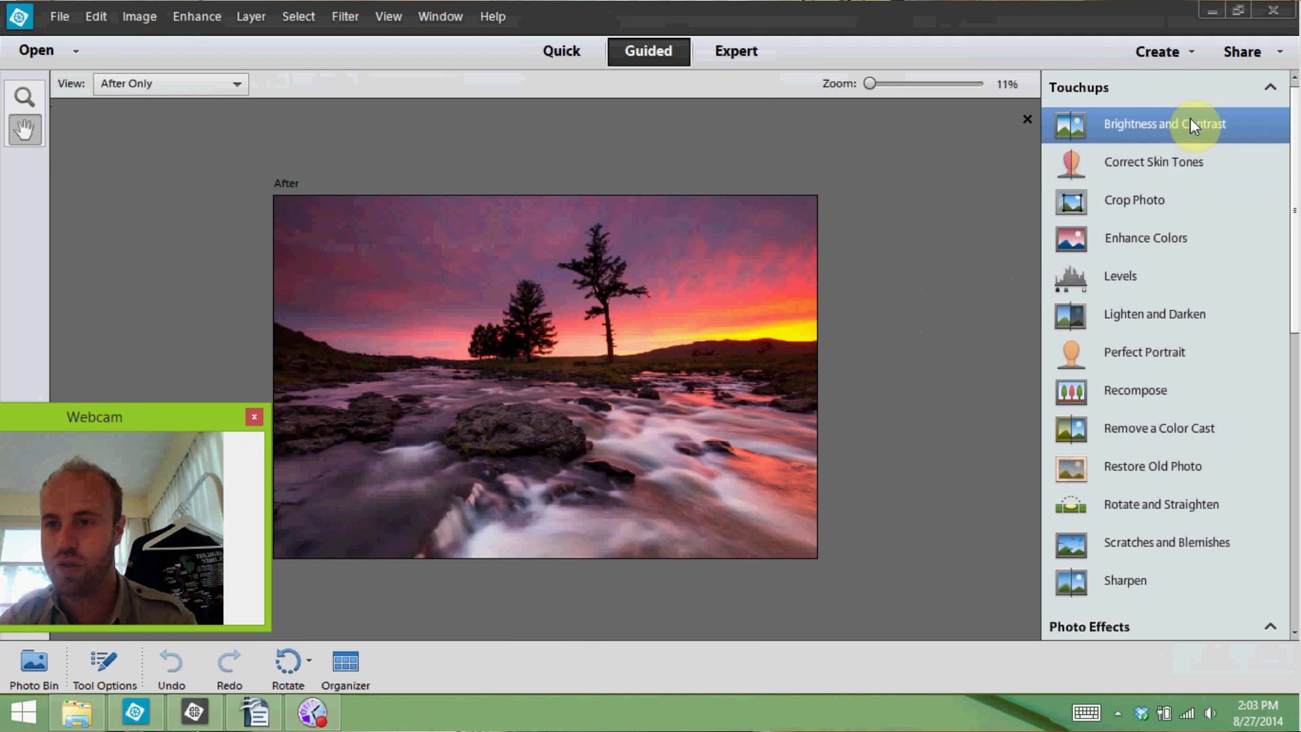
pyautogui.click(1202, 234)
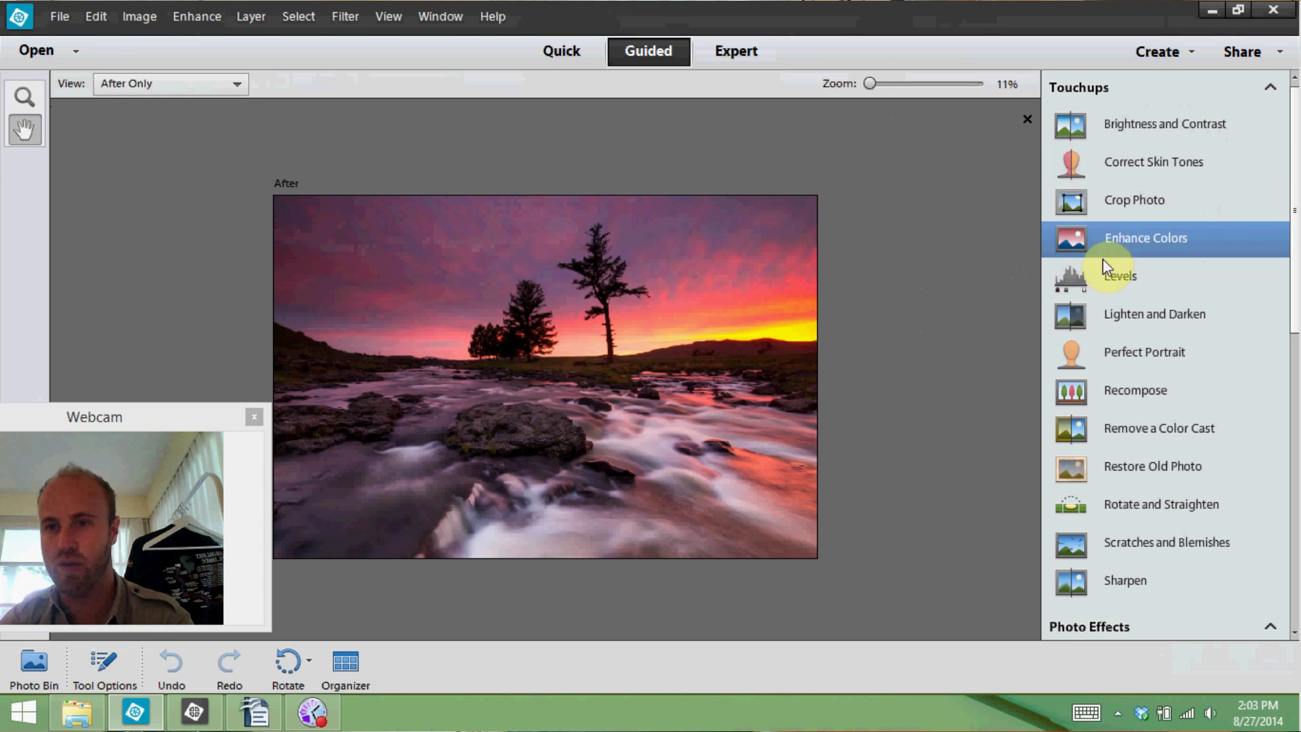
pyautogui.click(1145, 236)
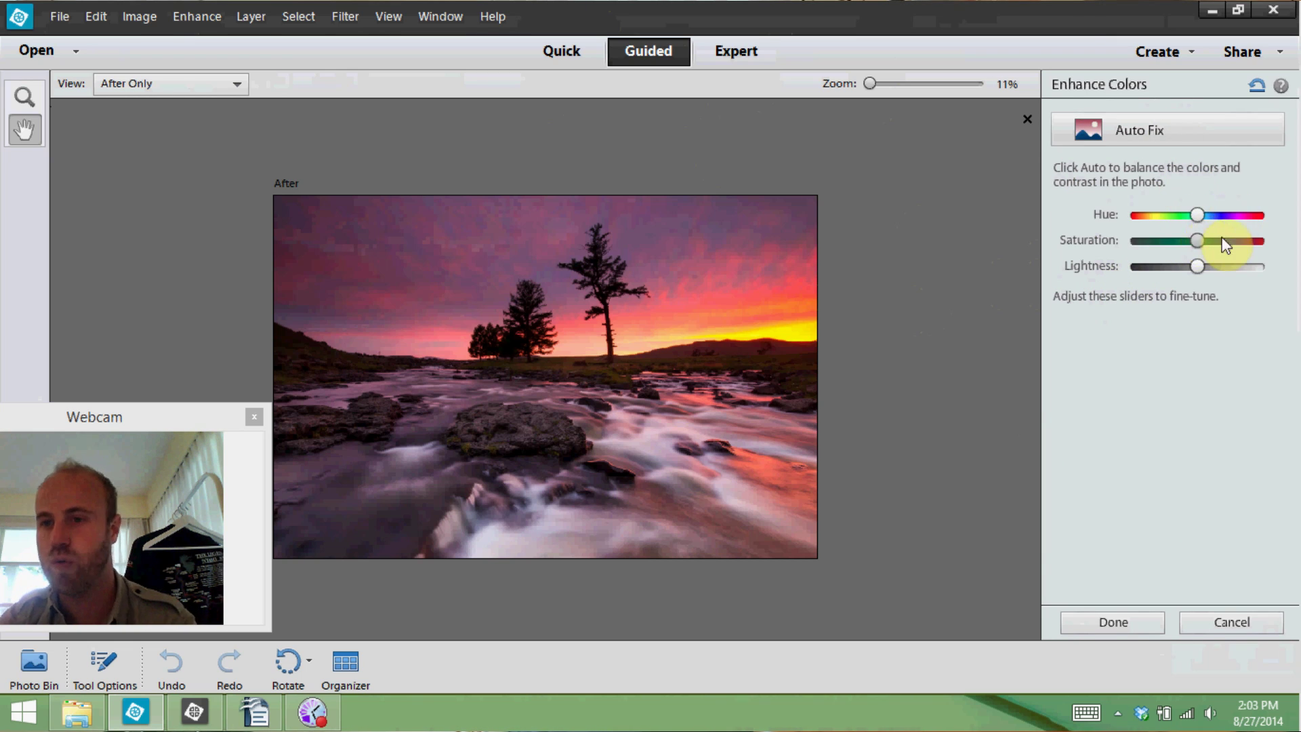
pyautogui.click(1149, 624)
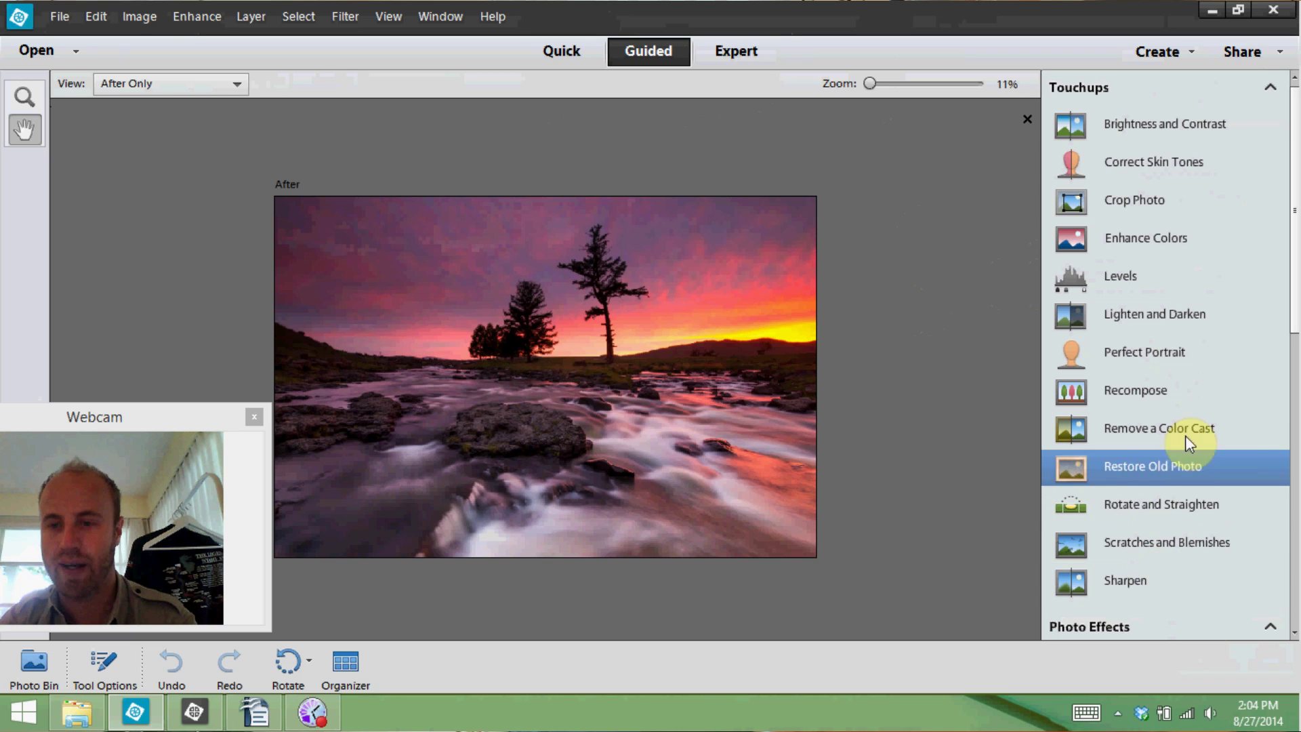
# Collapse the Touchups and Photo Effects groups, then switch to Expert mode
pyautogui.click(1271, 90)
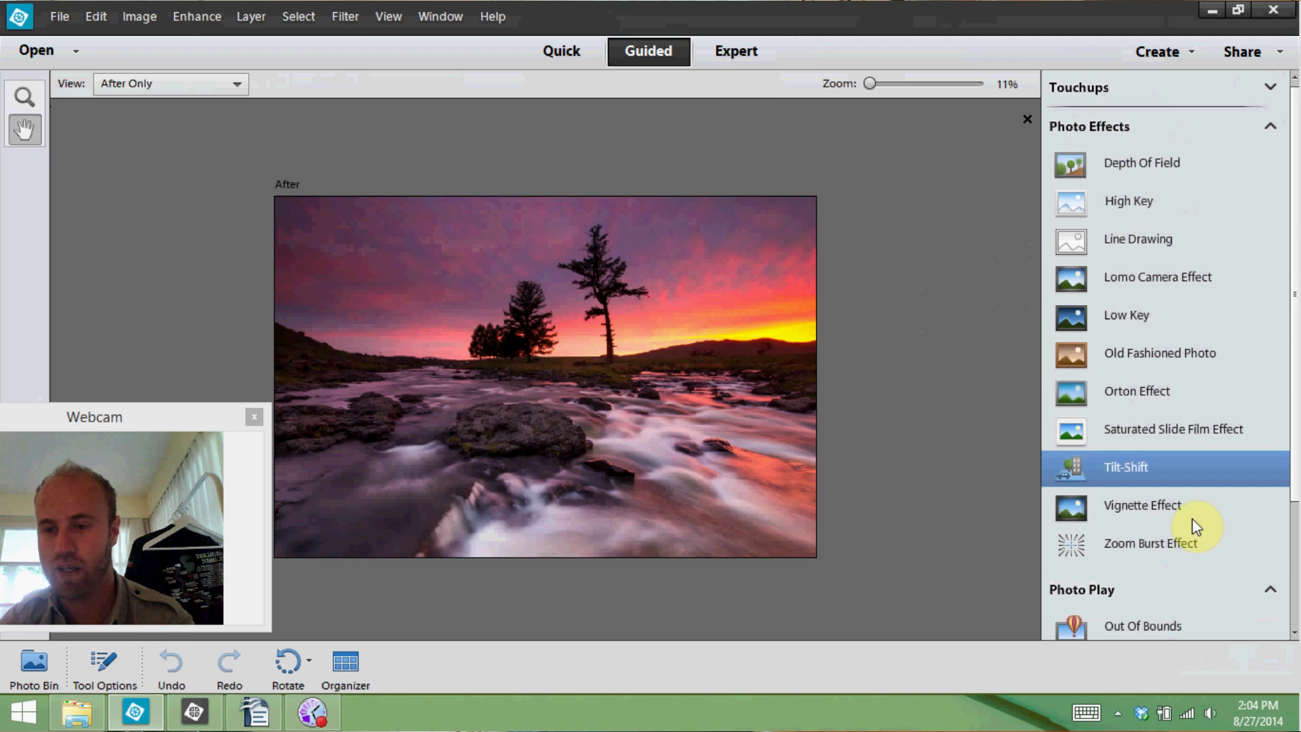
pyautogui.click(1272, 135)
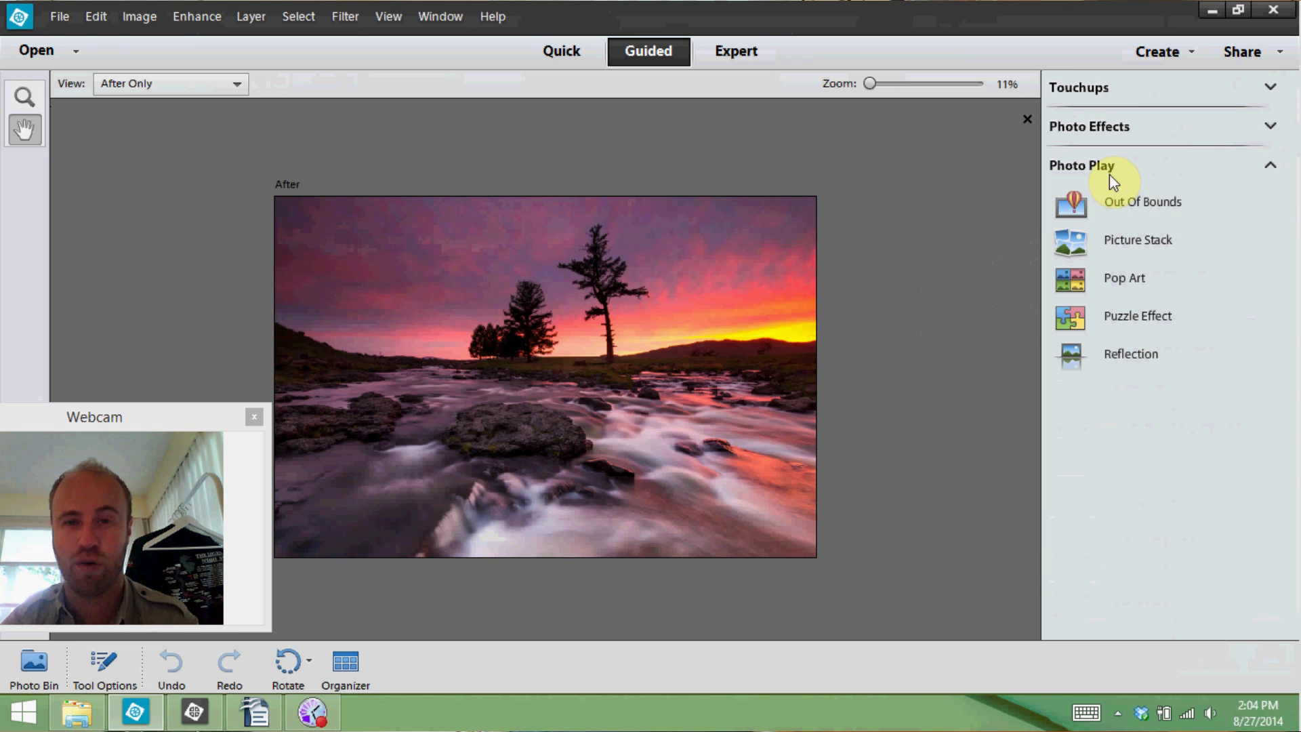
pyautogui.click(740, 50)
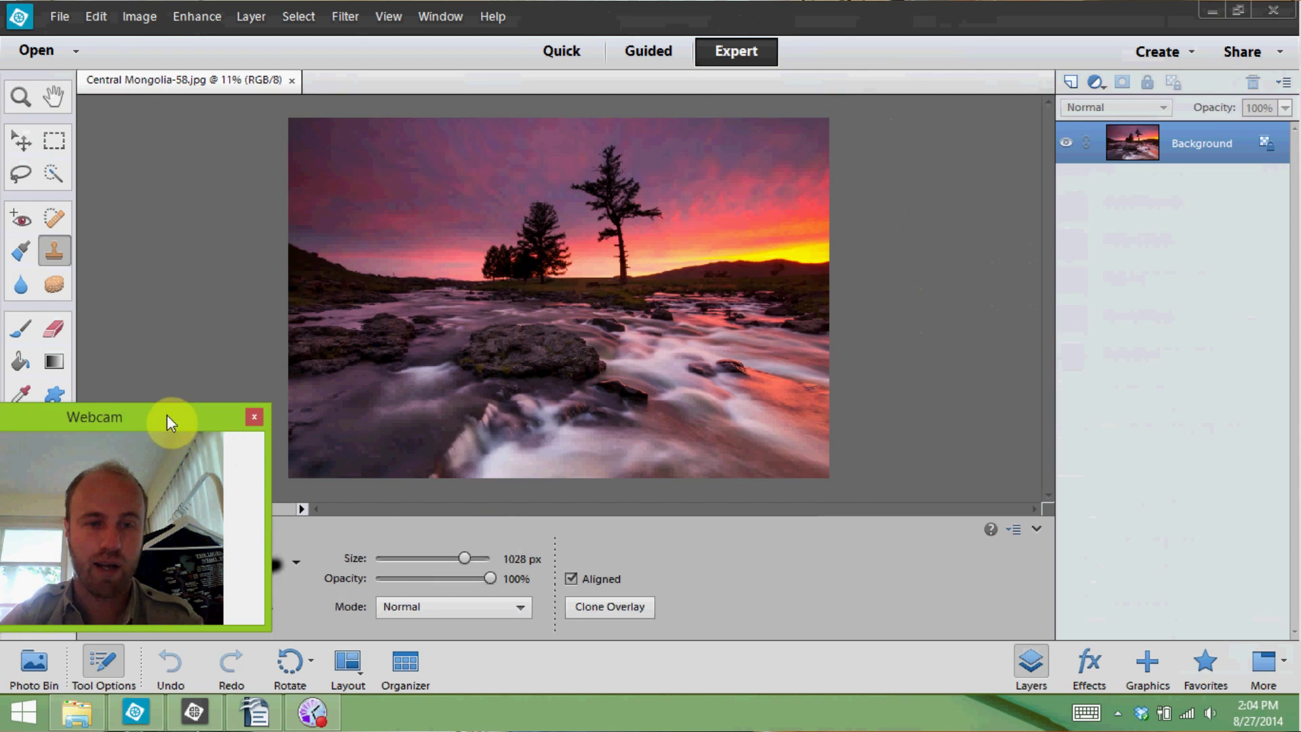
# Drag across the sunset photo in the Expert editor workspace
pyautogui.moveTo(166, 415); pyautogui.dragTo(916, 493)
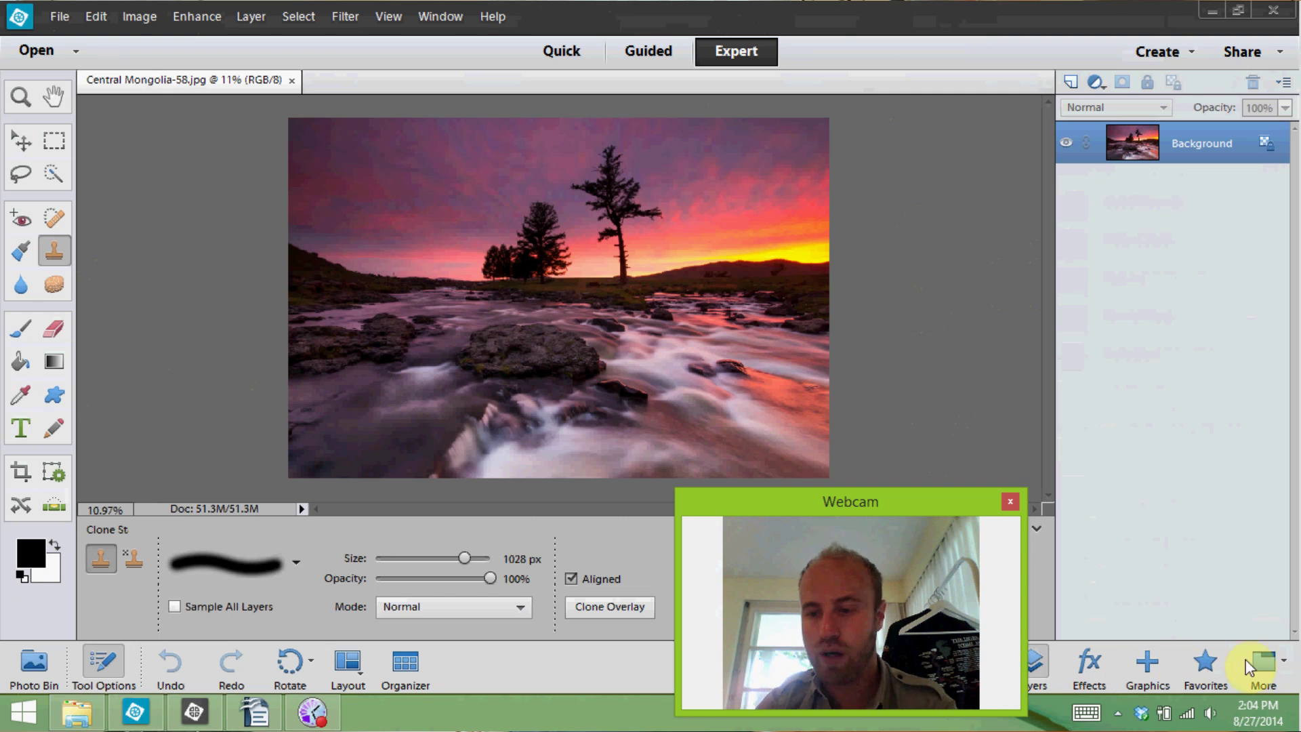
# Drag across the Elements workspace before moving to Photoshop CC
pyautogui.moveTo(915, 504); pyautogui.dragTo(822, 498)
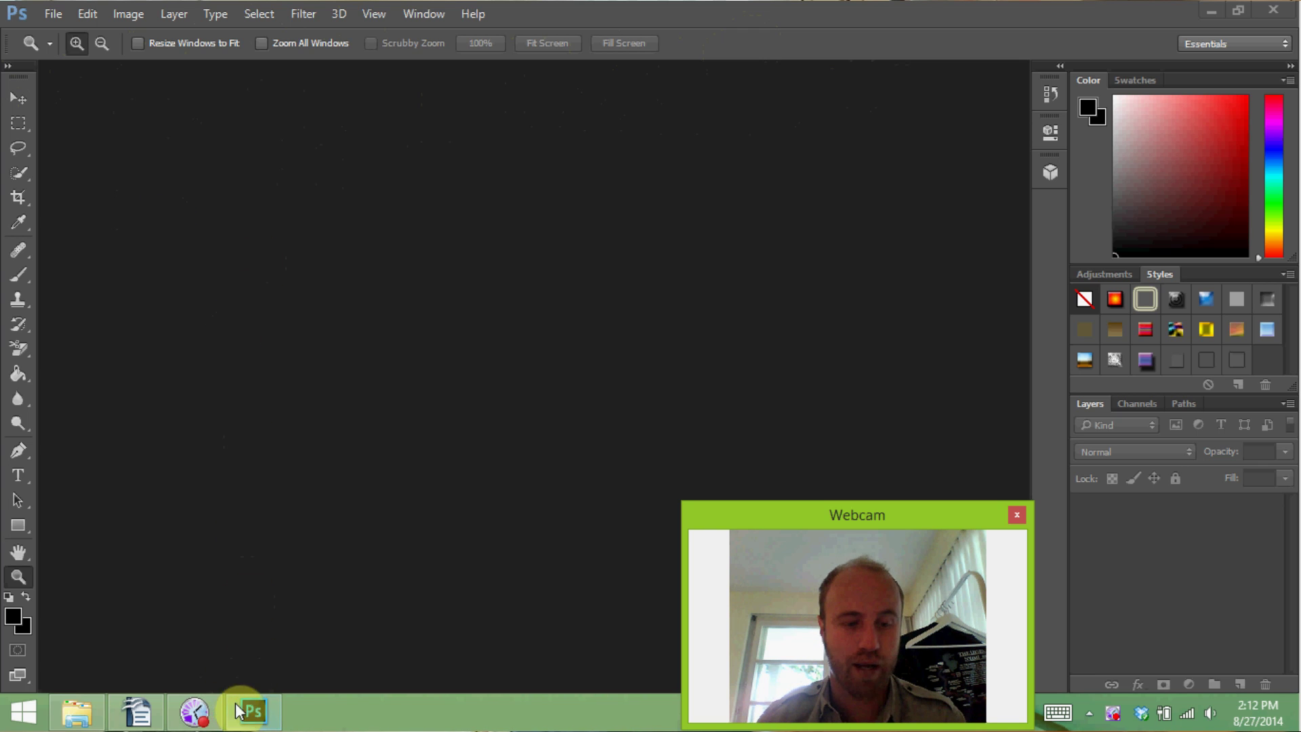
# Drag IMG_9757 from the Gruyeres and Around Lucerne folder into Photoshop to open Camera Raw
pyautogui.moveTo(102, 714)
pyautogui.click(156, 644)
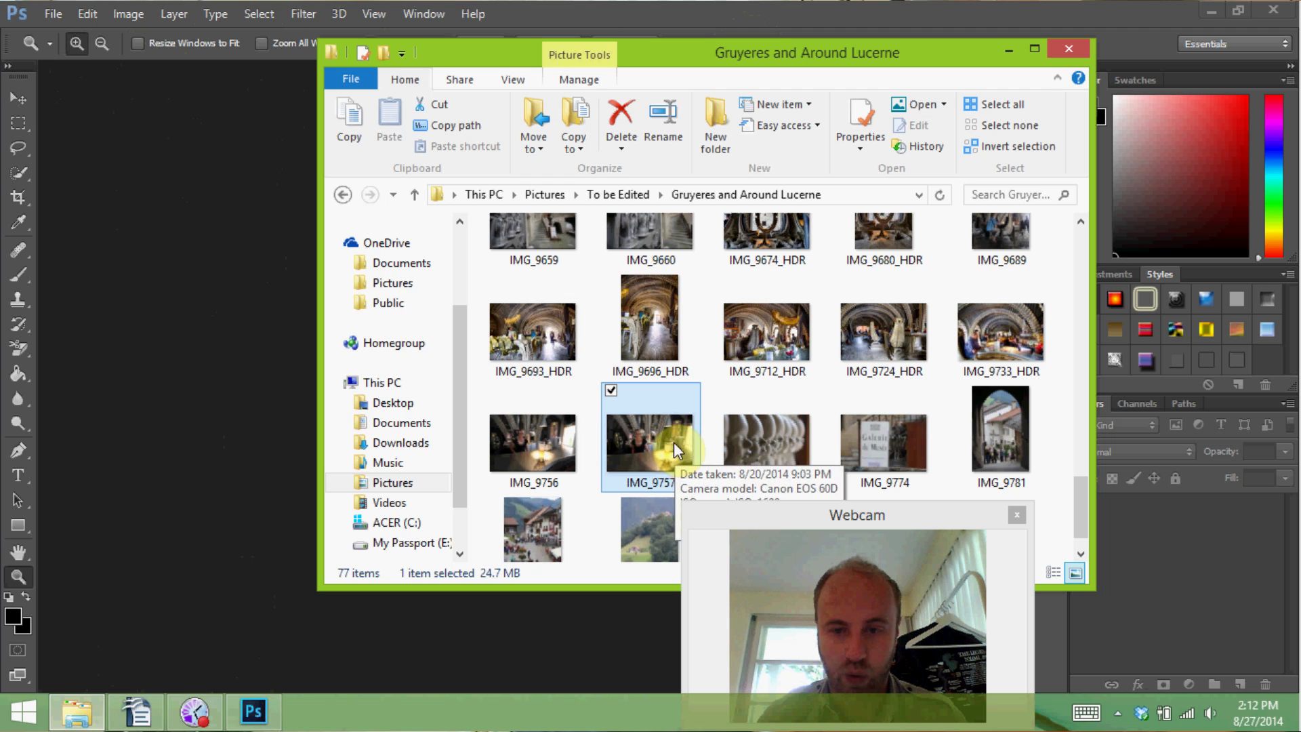
pyautogui.moveTo(215, 387); pyautogui.dragTo(202, 383)
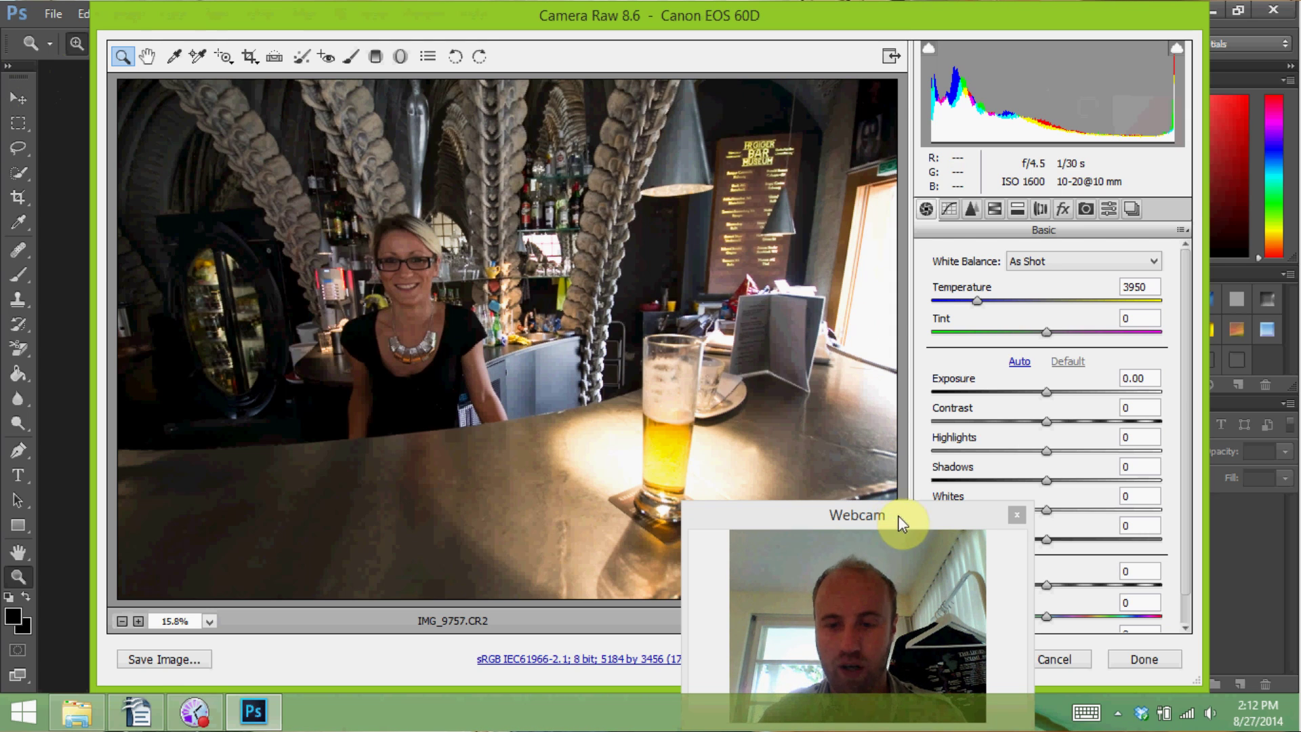
pyautogui.moveTo(853, 516); pyautogui.dragTo(245, 479)
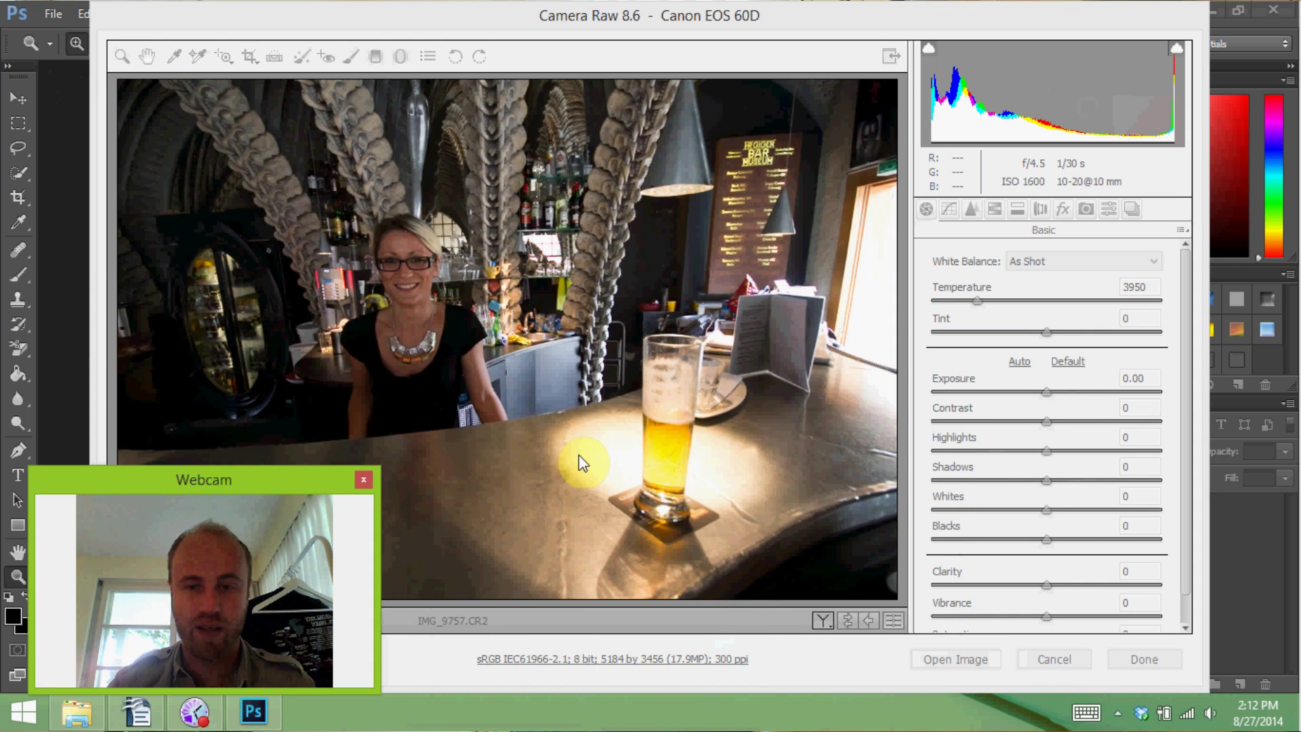
pyautogui.click(804, 20)
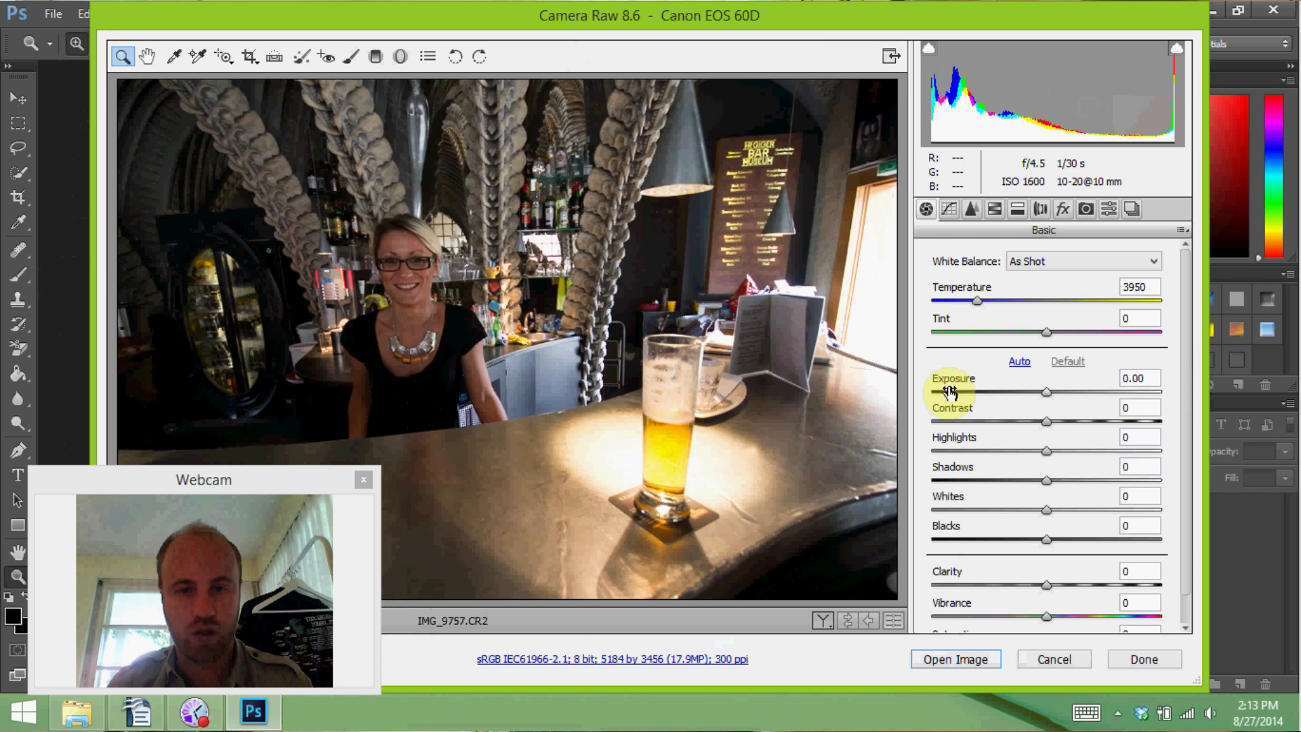
# Adjust Contrast +38, Highlights -32, Clarity +53, Vibrance +35, Blacks -19 and Whites +38
pyautogui.click(1090, 421)
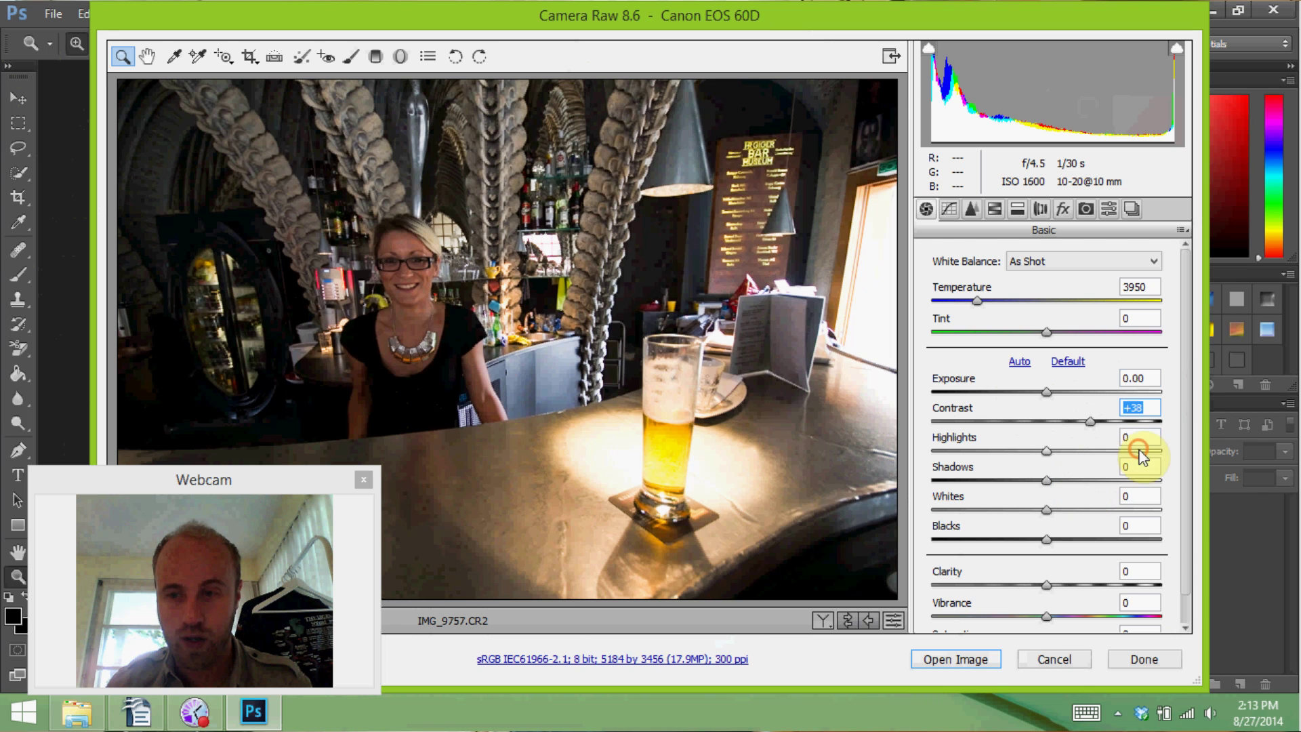
pyautogui.click(1024, 451)
pyautogui.moveTo(1010, 453); pyautogui.dragTo(1009, 452)
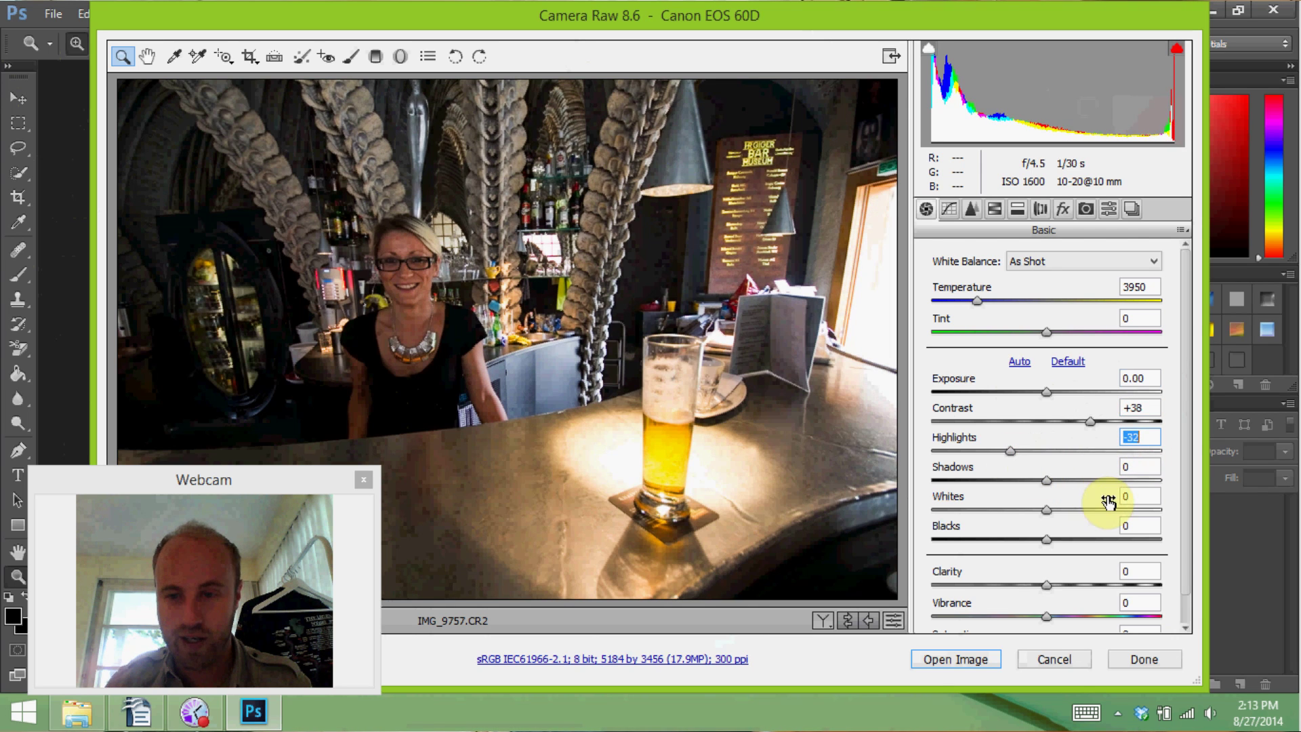
pyautogui.click(1107, 584)
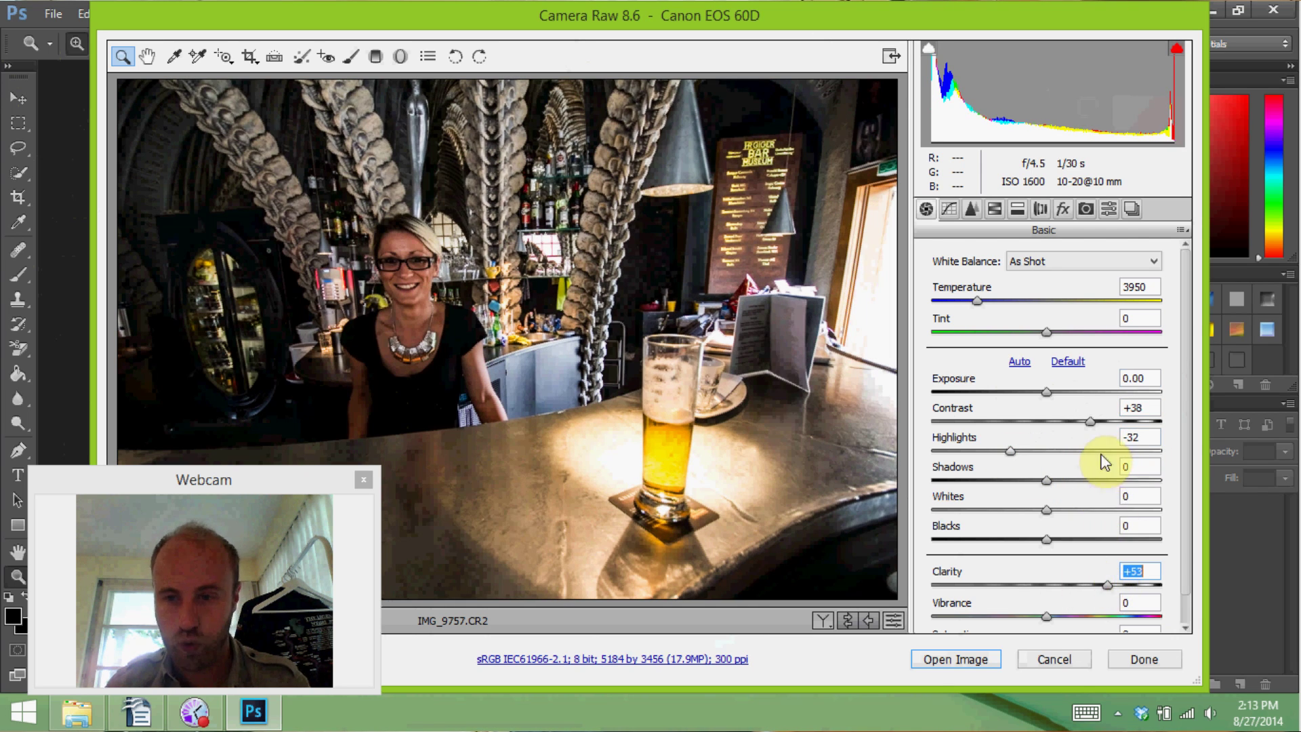
pyautogui.scroll(-1, 1077, 542)
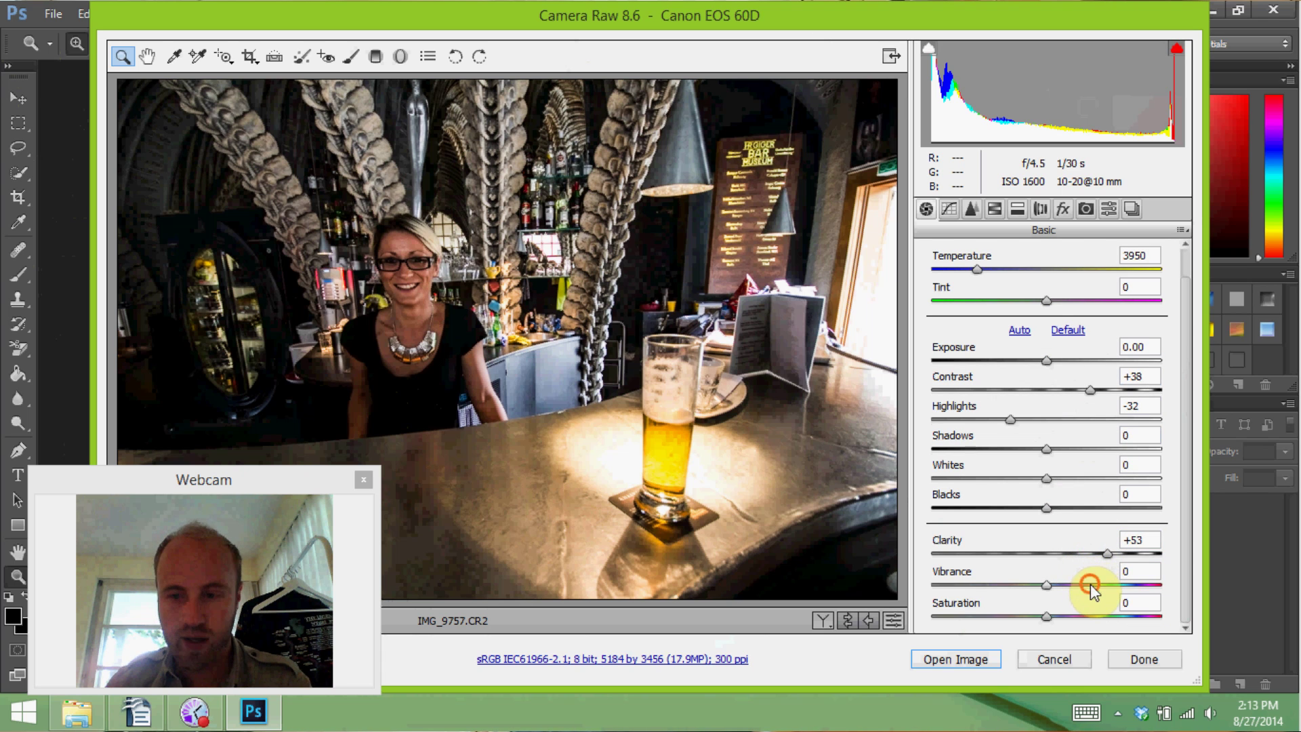
pyautogui.click(1096, 584)
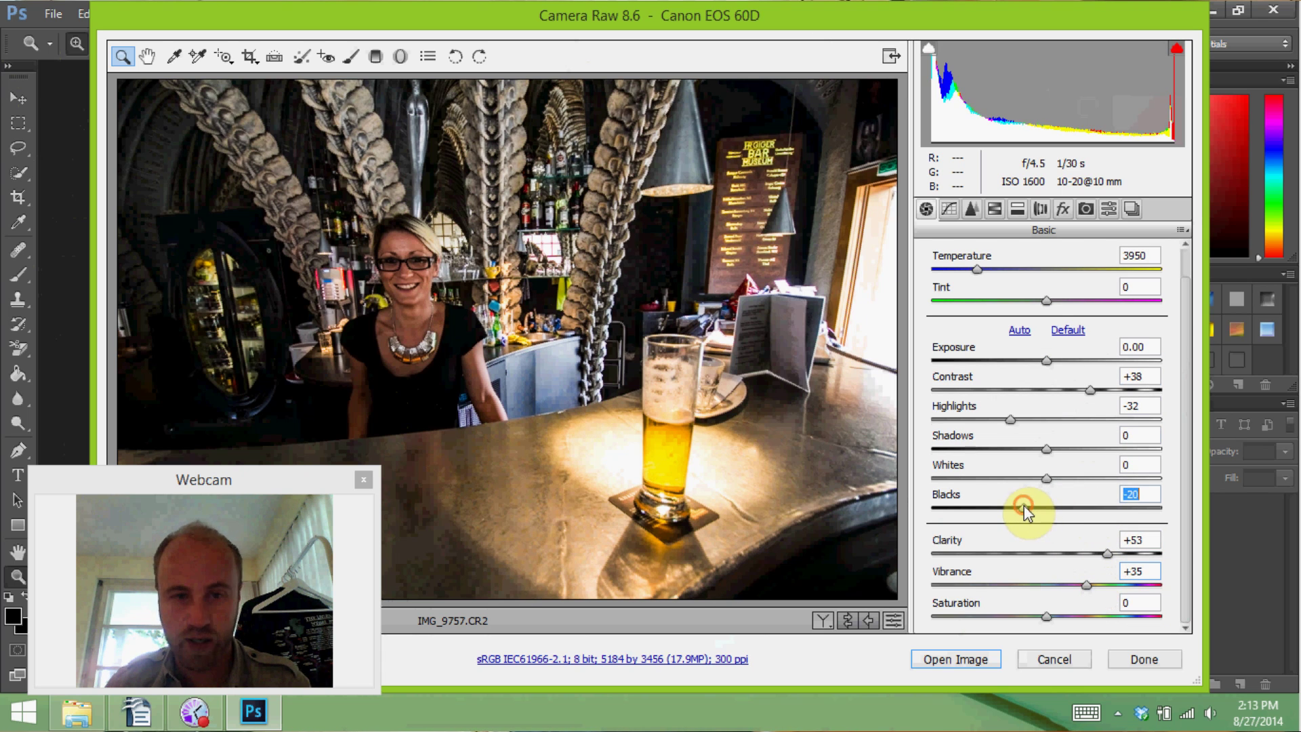
pyautogui.moveTo(1024, 507); pyautogui.dragTo(1025, 507)
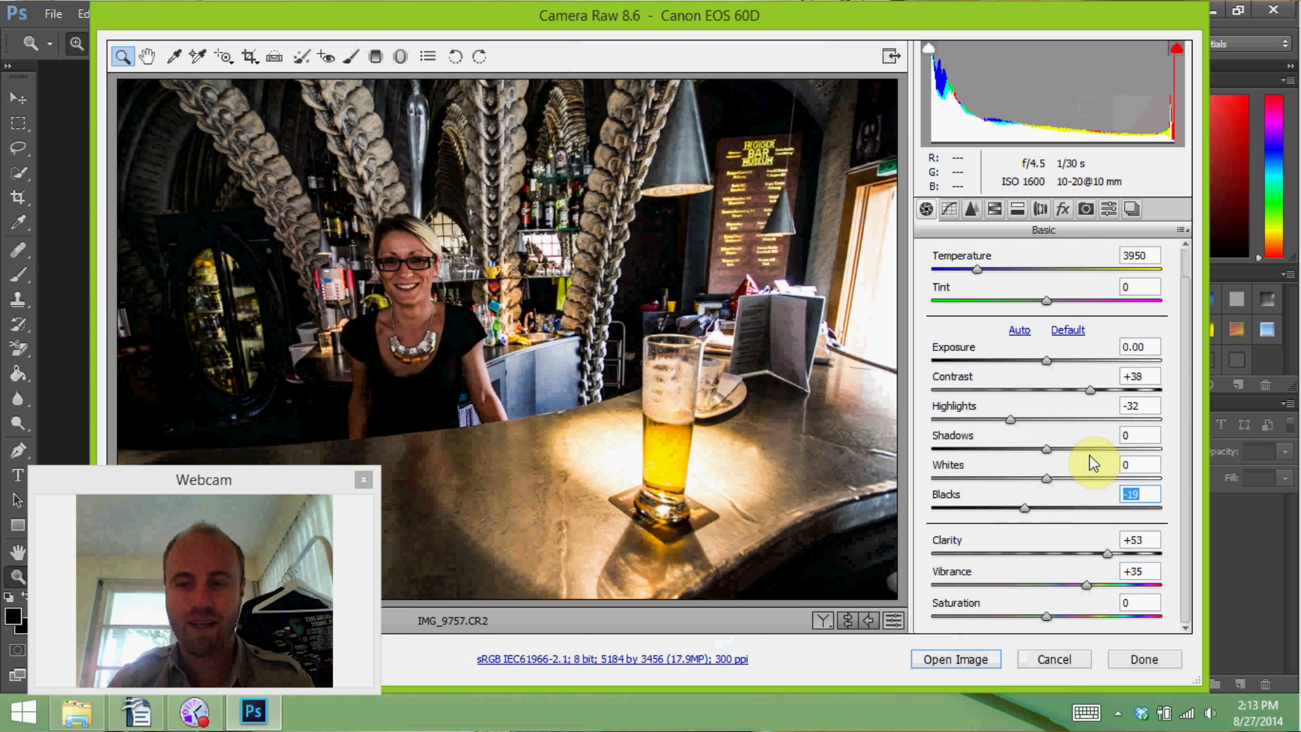
pyautogui.click(1088, 478)
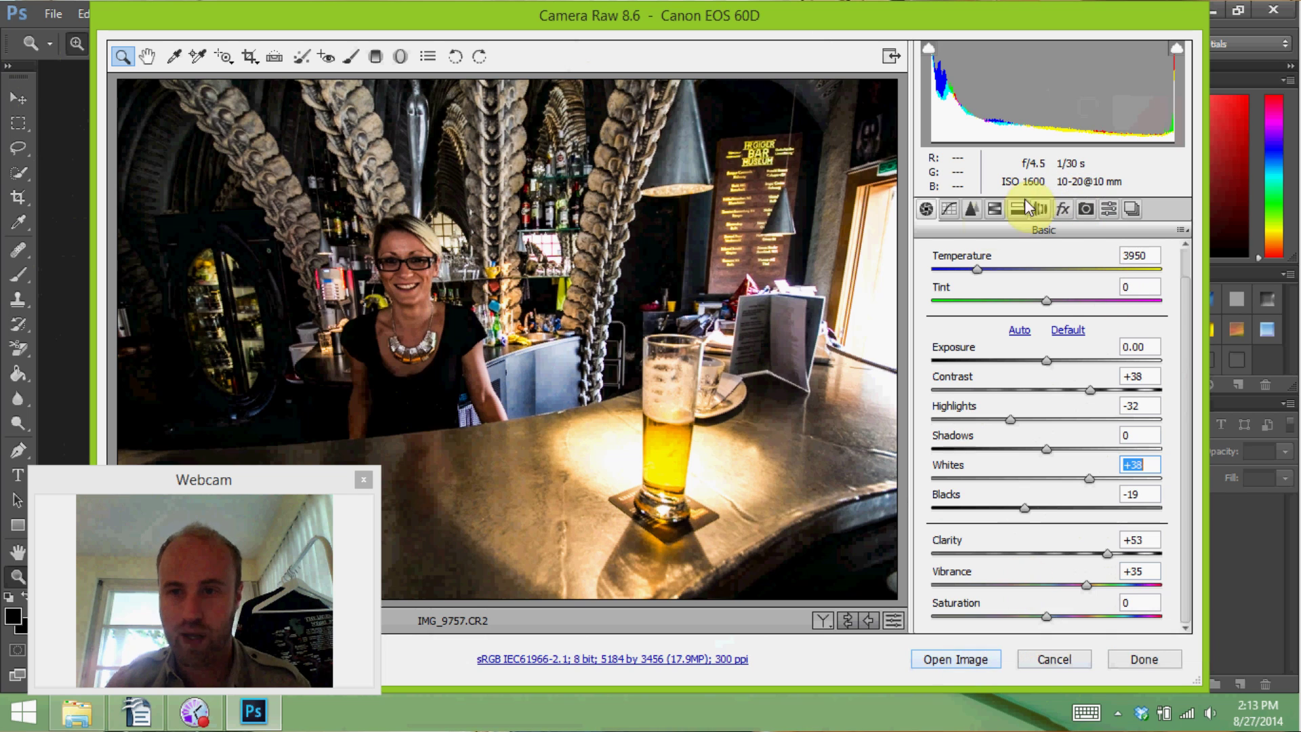
# Browse the Tone Curve through Camera Calibration panels, then open IMG_9757 in Photoshop
pyautogui.click(951, 212)
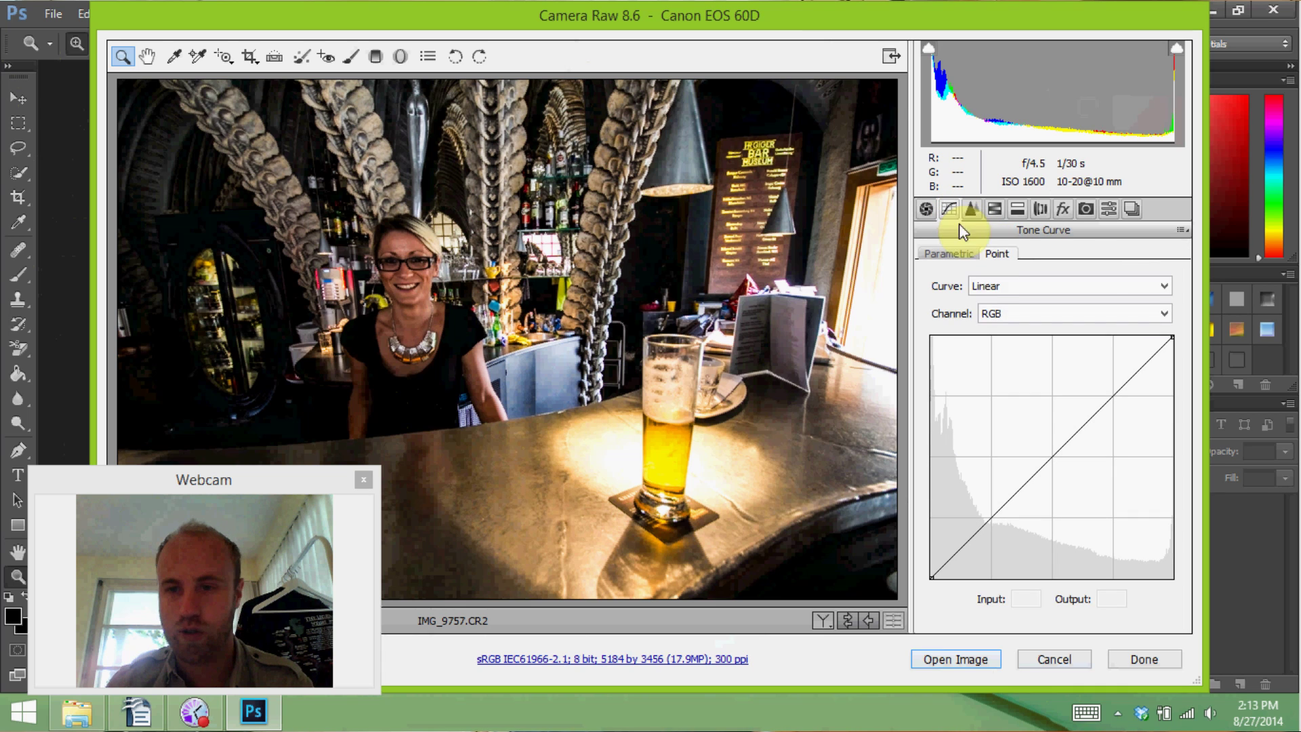
pyautogui.click(993, 210)
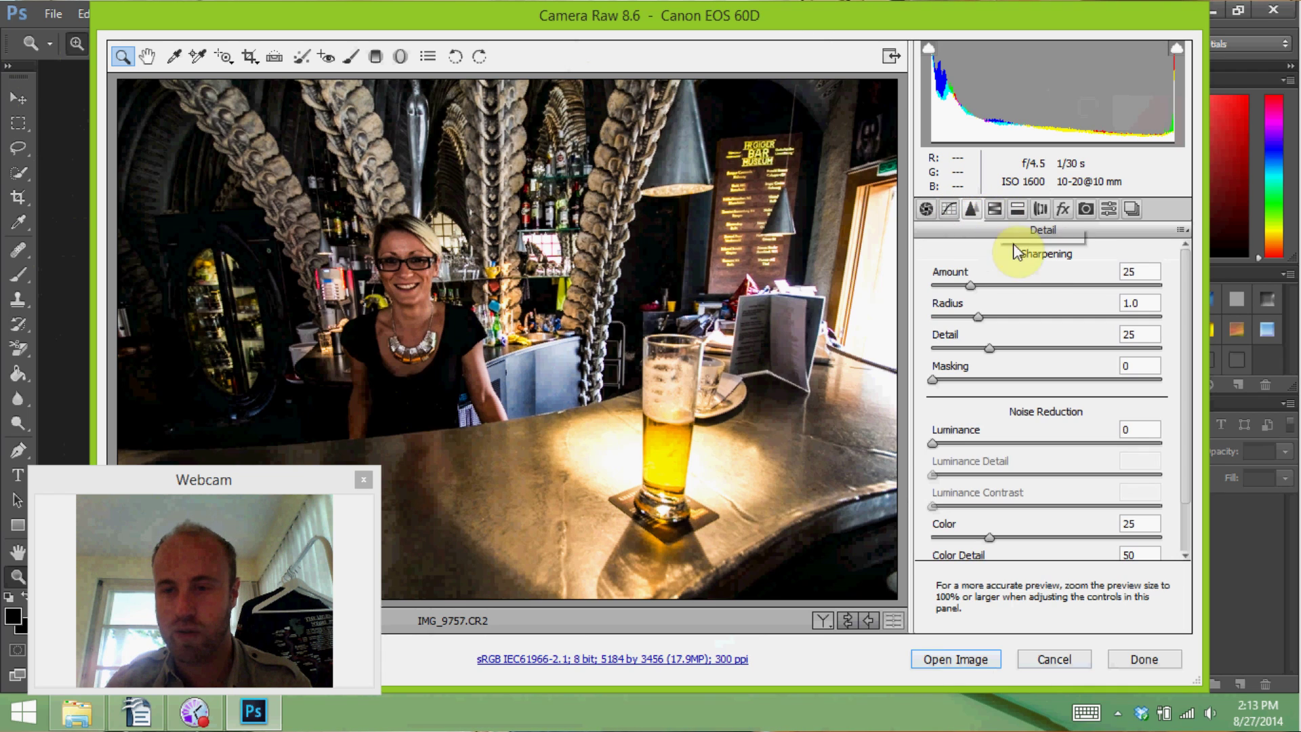
pyautogui.click(994, 210)
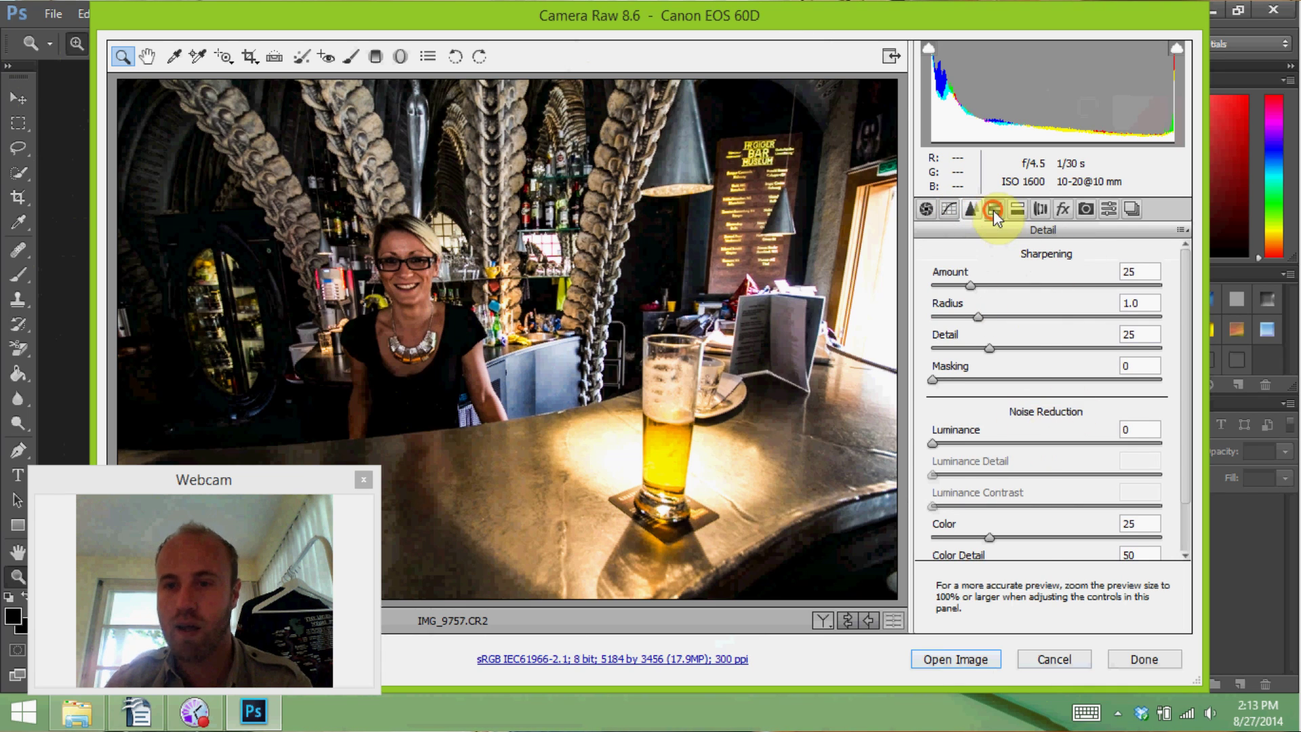
pyautogui.click(1017, 210)
pyautogui.click(1041, 210)
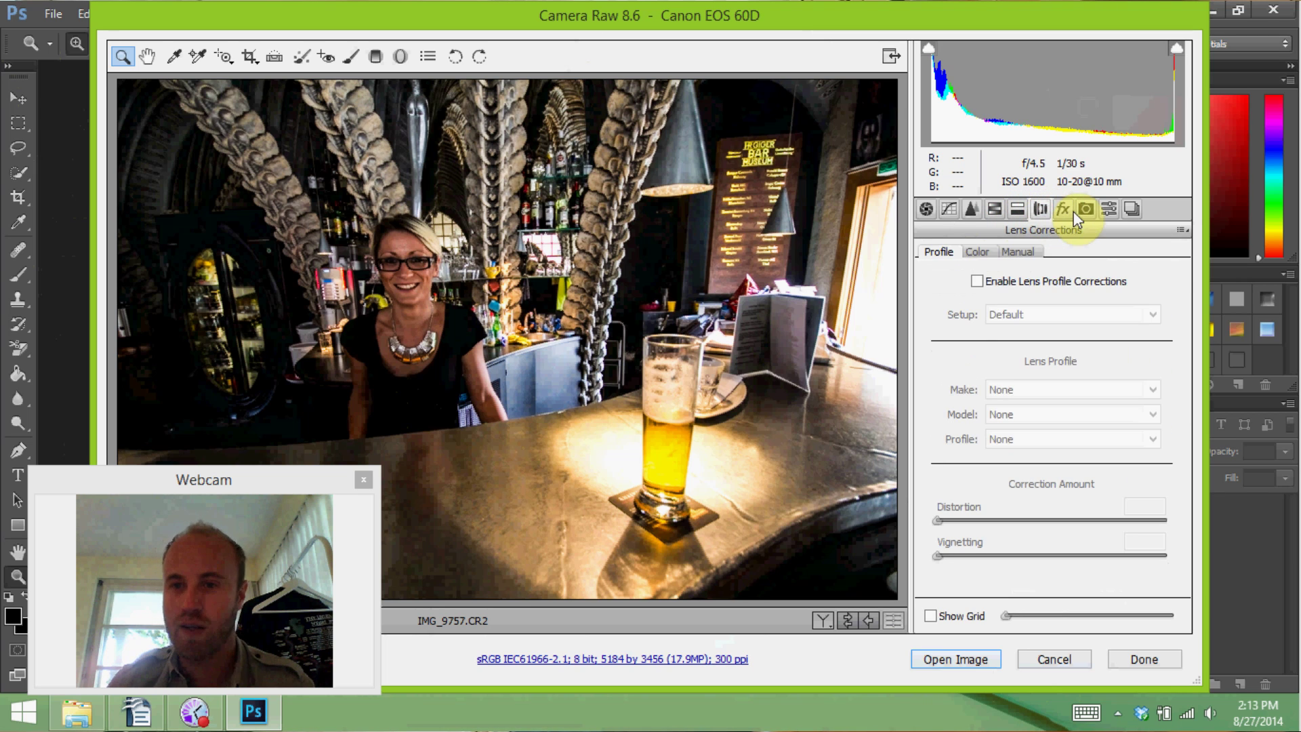
pyautogui.click(1068, 210)
pyautogui.click(1082, 210)
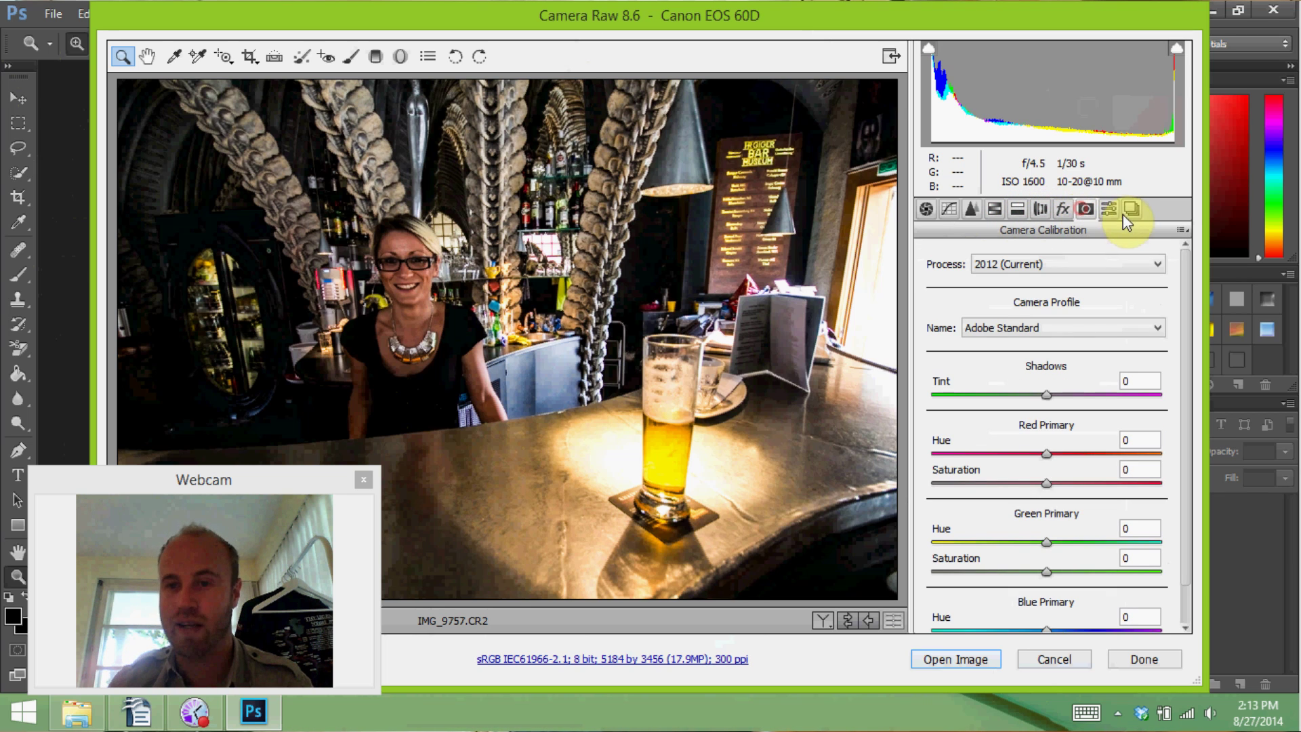
pyautogui.click(961, 660)
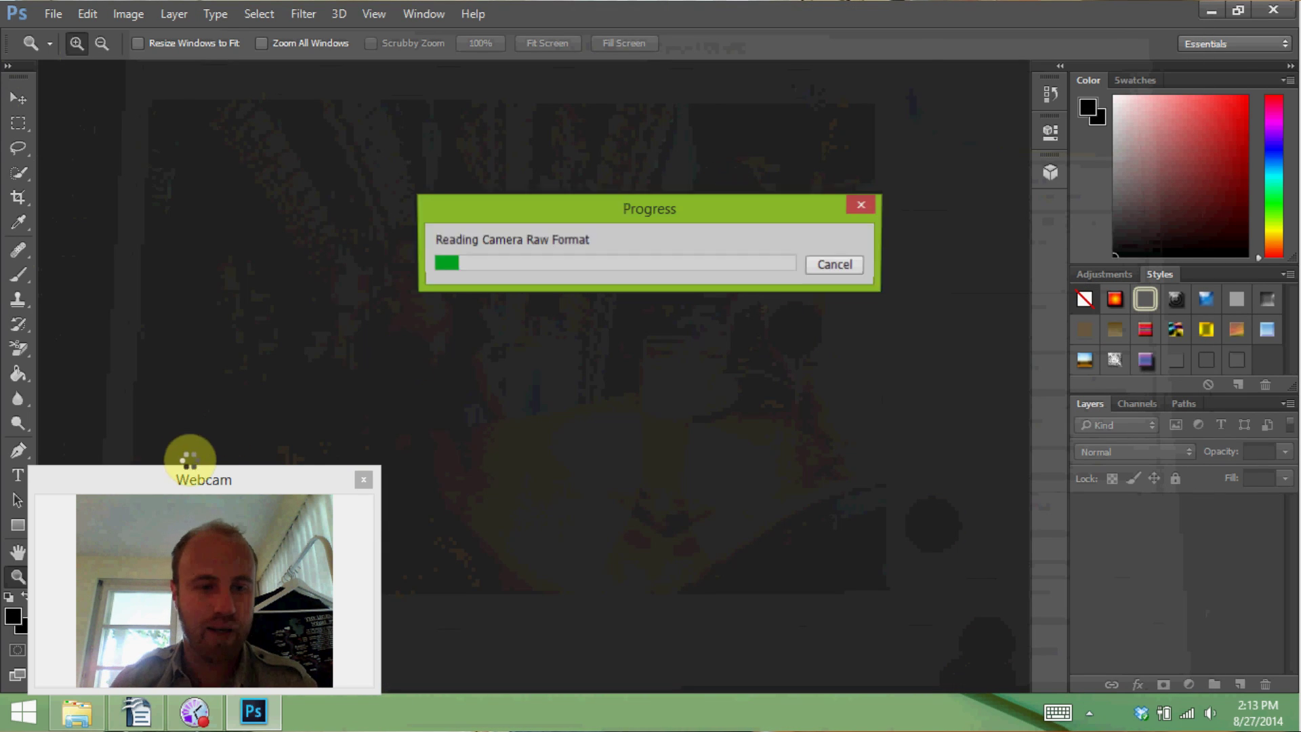
# Drag across the window while the adjusted bar photo opens in Photoshop as a new document
pyautogui.moveTo(233, 485); pyautogui.dragTo(1105, 494)
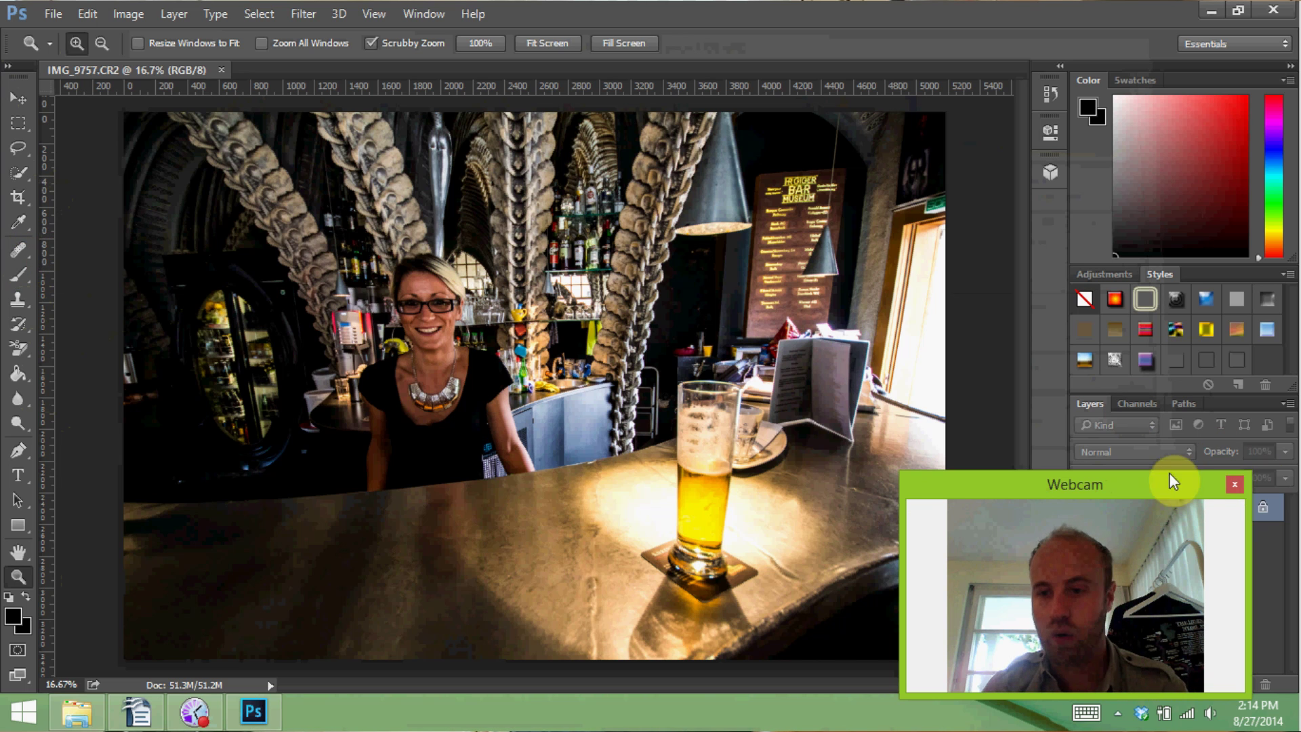
pyautogui.moveTo(1155, 484); pyautogui.dragTo(668, 445)
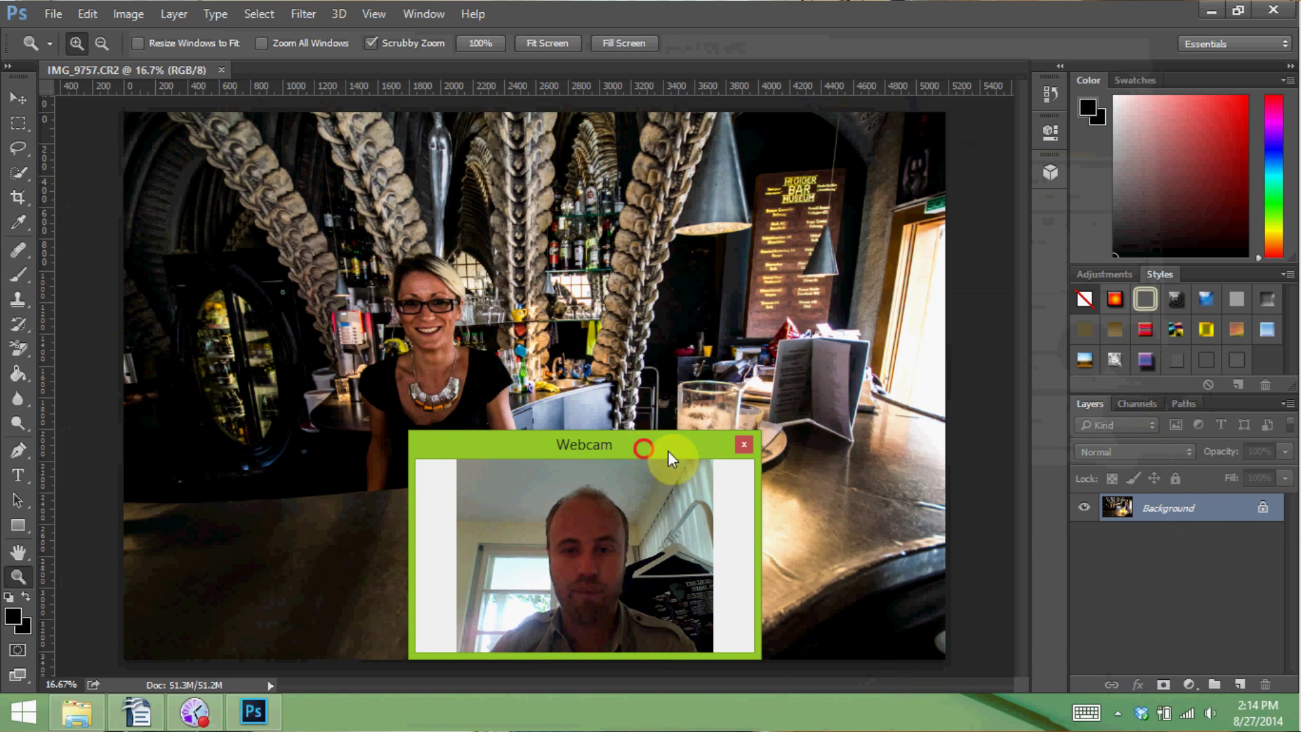
pyautogui.moveTo(666, 451); pyautogui.dragTo(1151, 462)
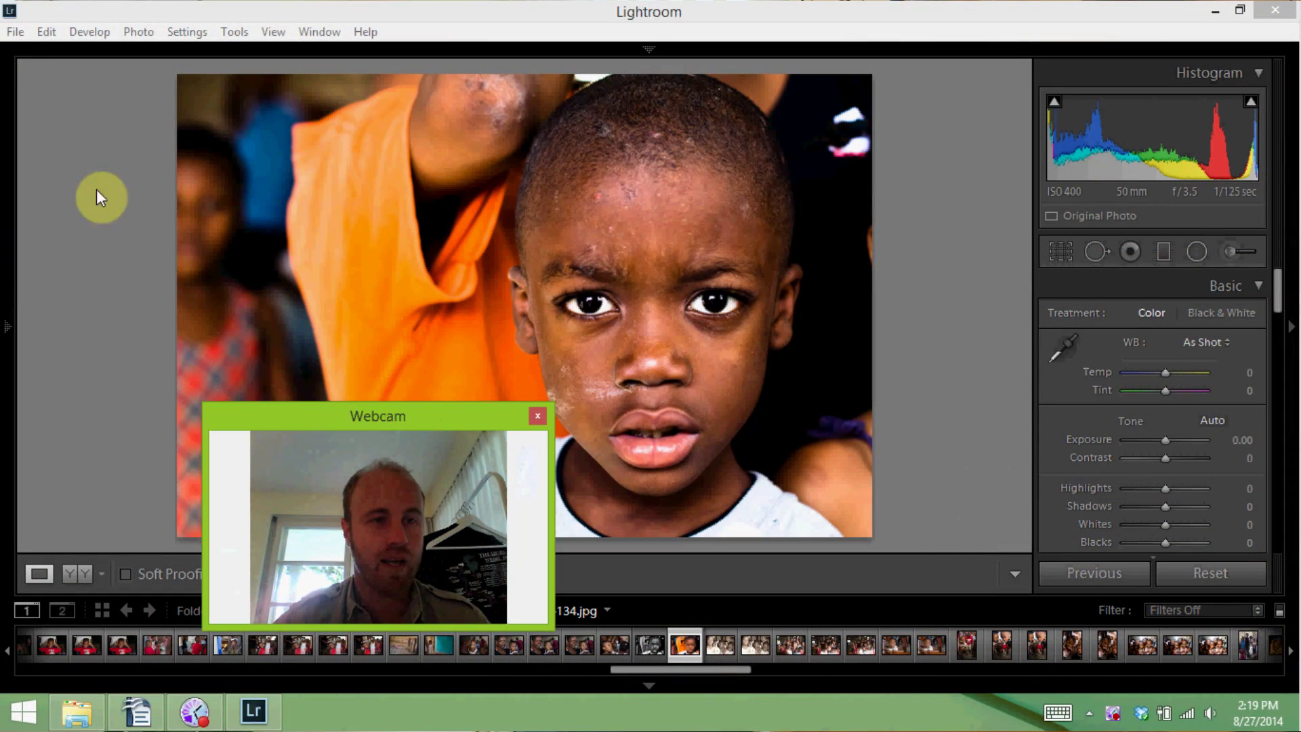
pyautogui.click(100, 196)
pyautogui.moveTo(4, 145)
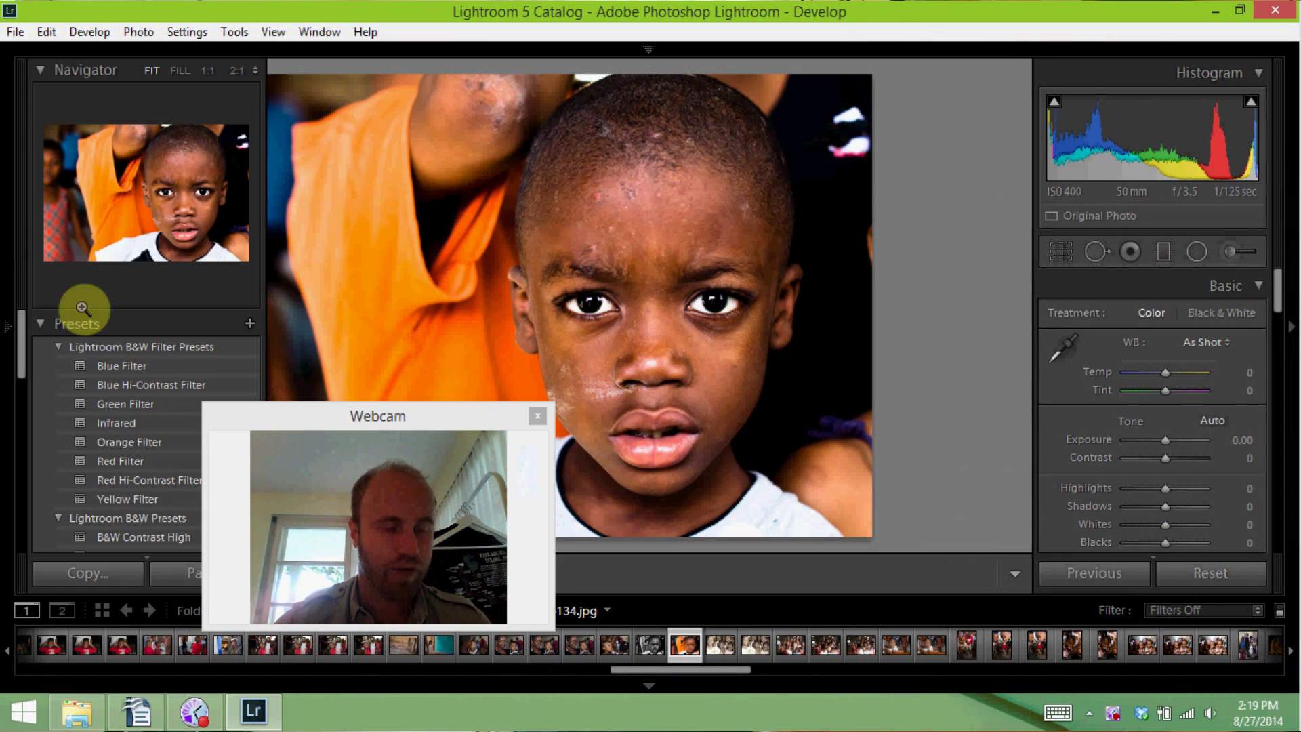
pyautogui.moveTo(970, 73)
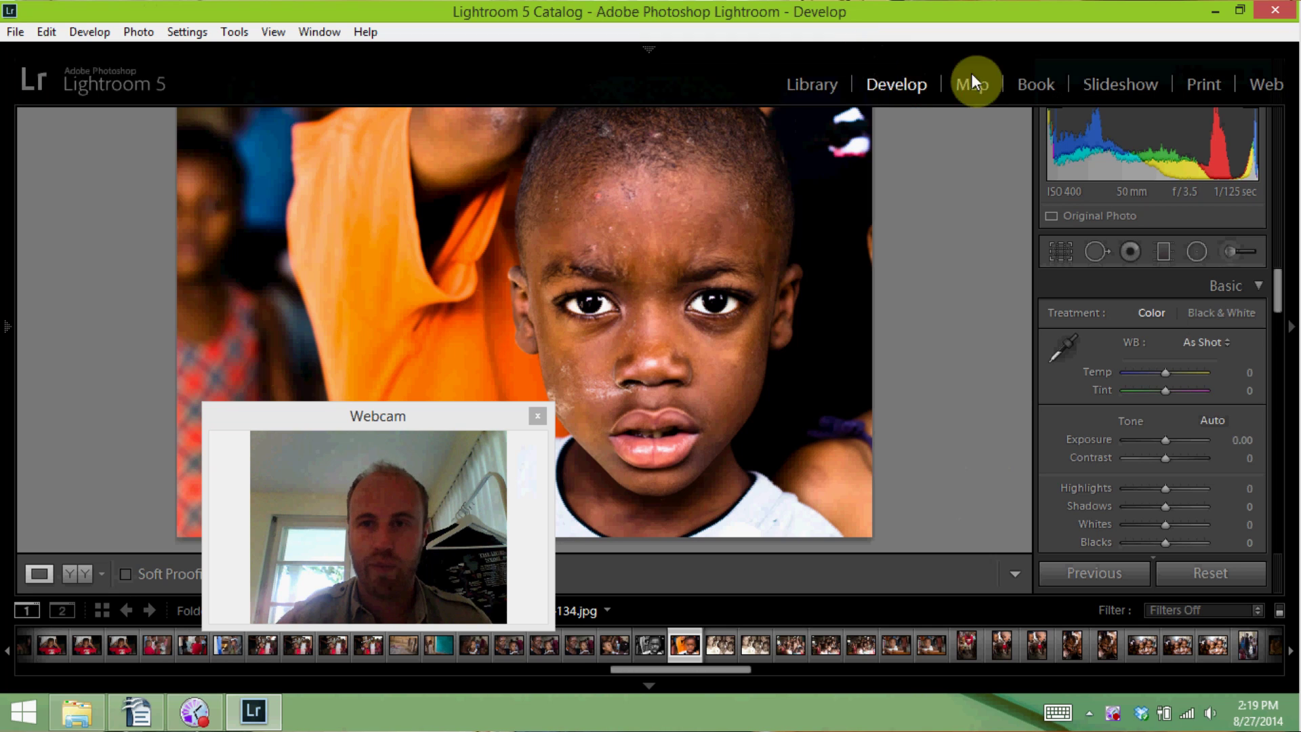
pyautogui.click(821, 83)
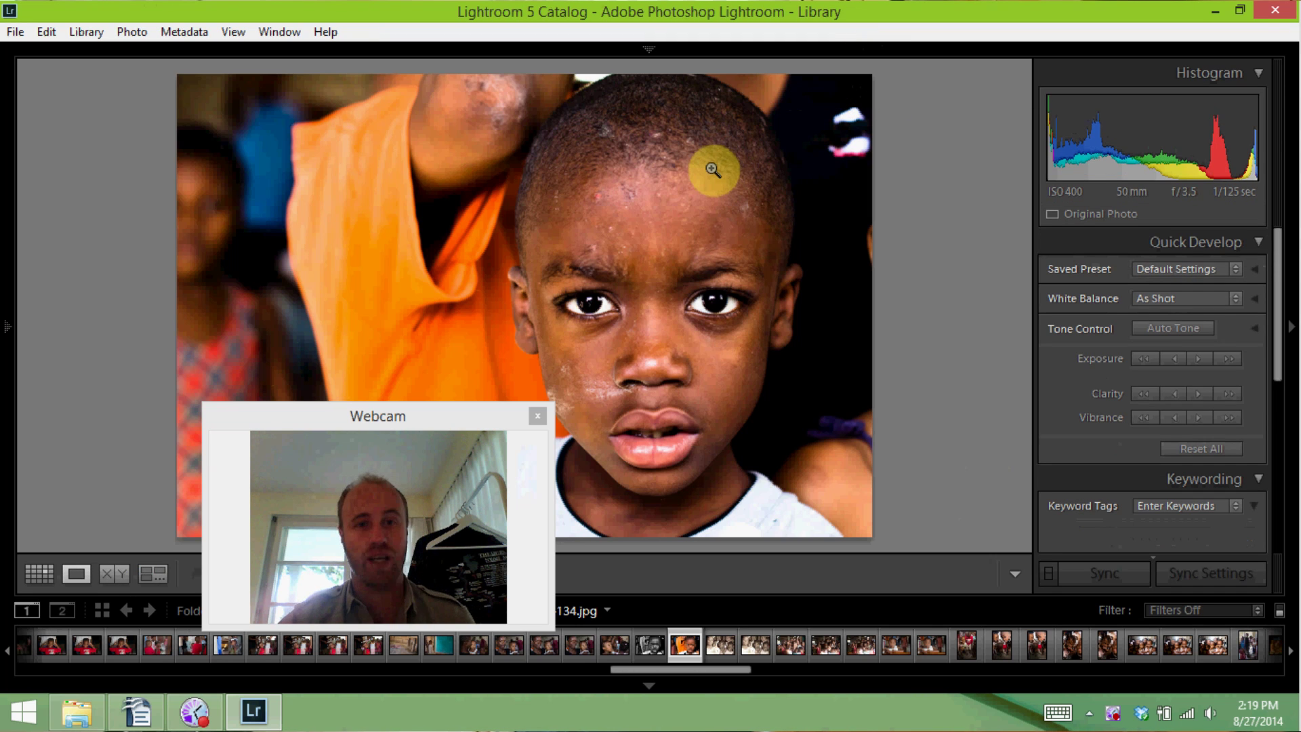
pyautogui.moveTo(9, 212)
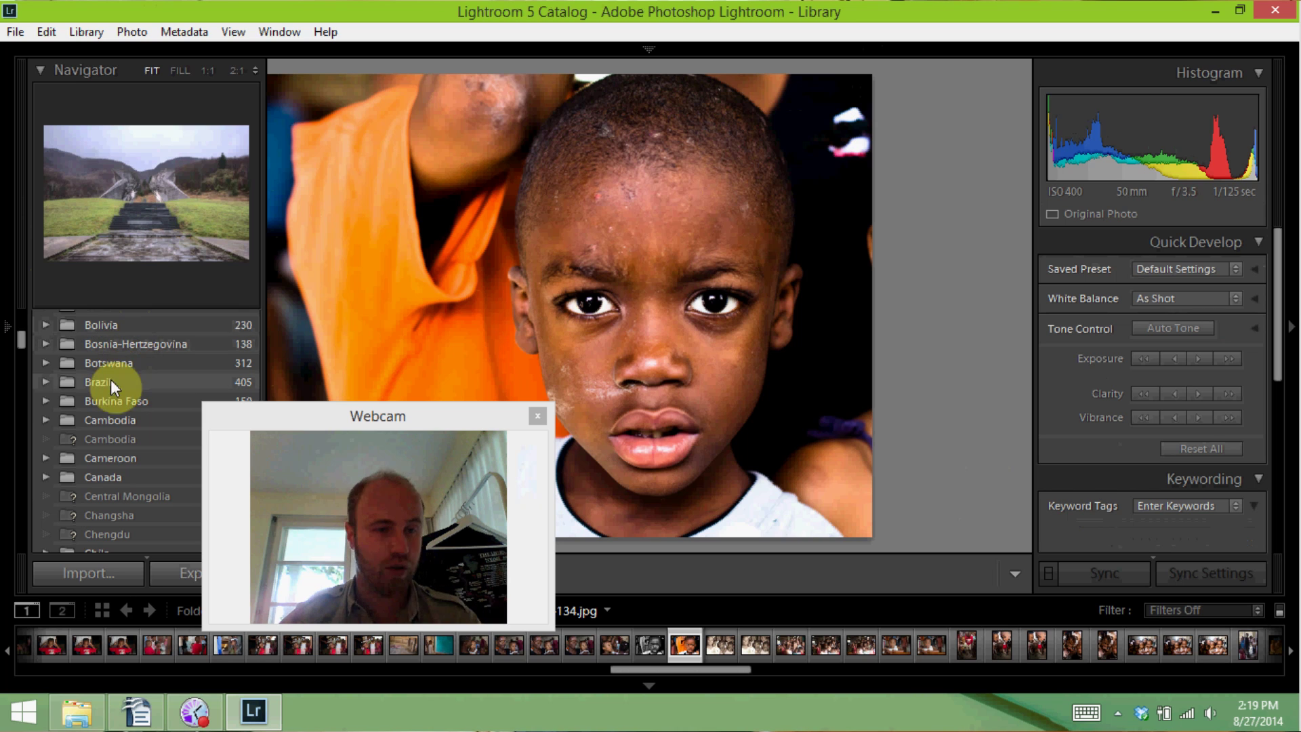
pyautogui.scroll(10, 108, 387)
pyautogui.scroll(-8, 106, 388)
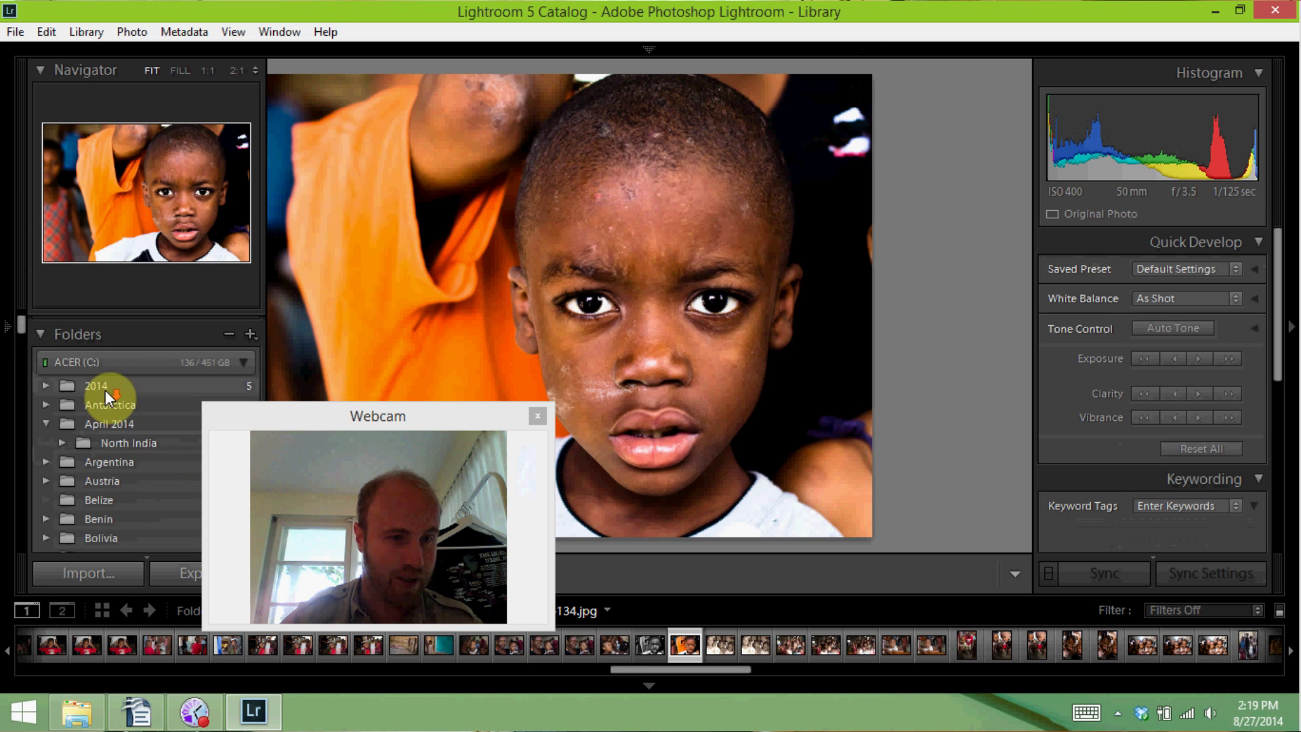
pyautogui.scroll(-2, 102, 403)
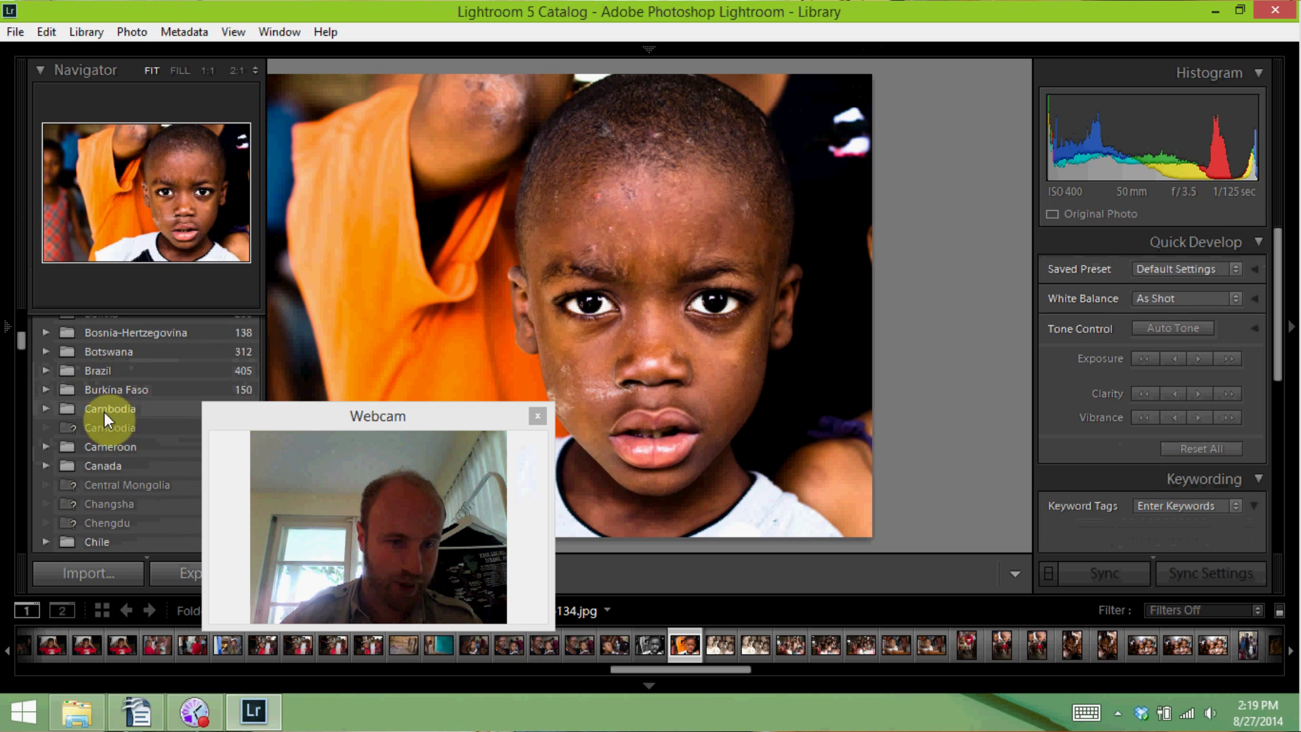
pyautogui.scroll(-3, 103, 427)
pyautogui.scroll(-5, 102, 440)
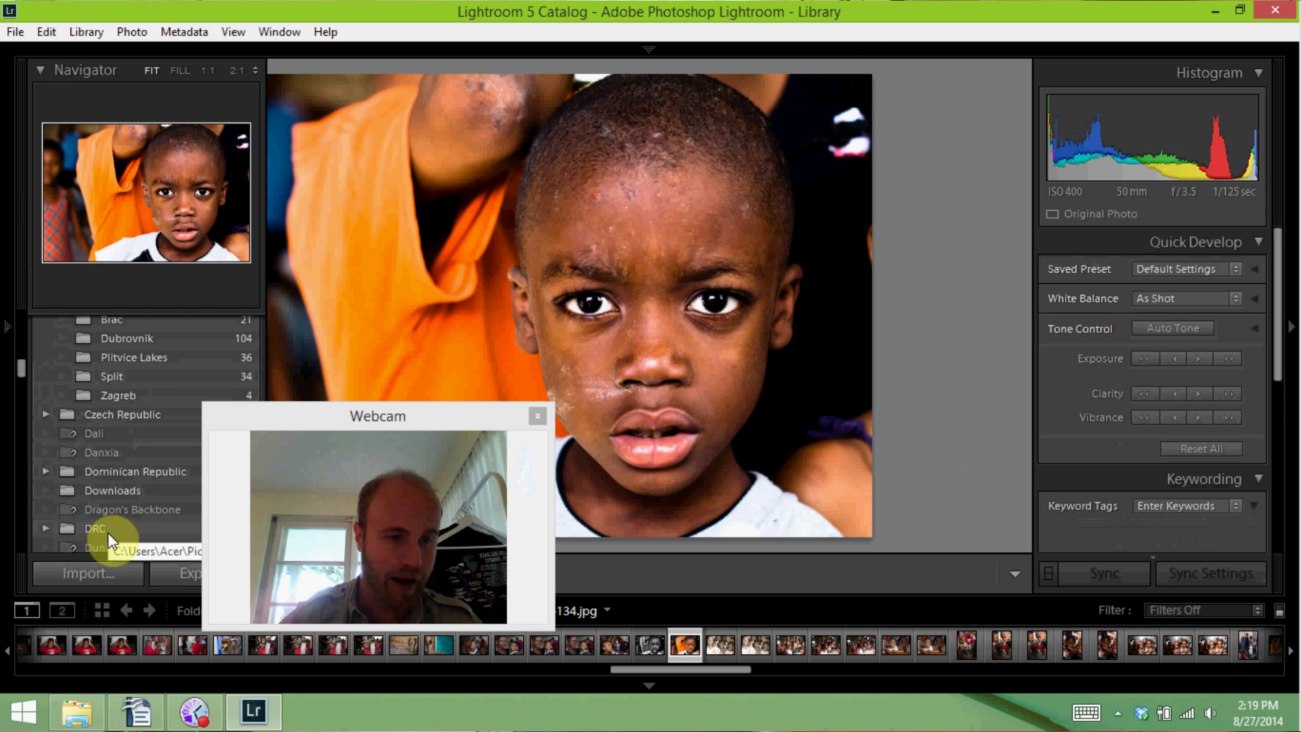
pyautogui.scroll(-3, 114, 508)
pyautogui.moveTo(457, 418); pyautogui.dragTo(249, 367)
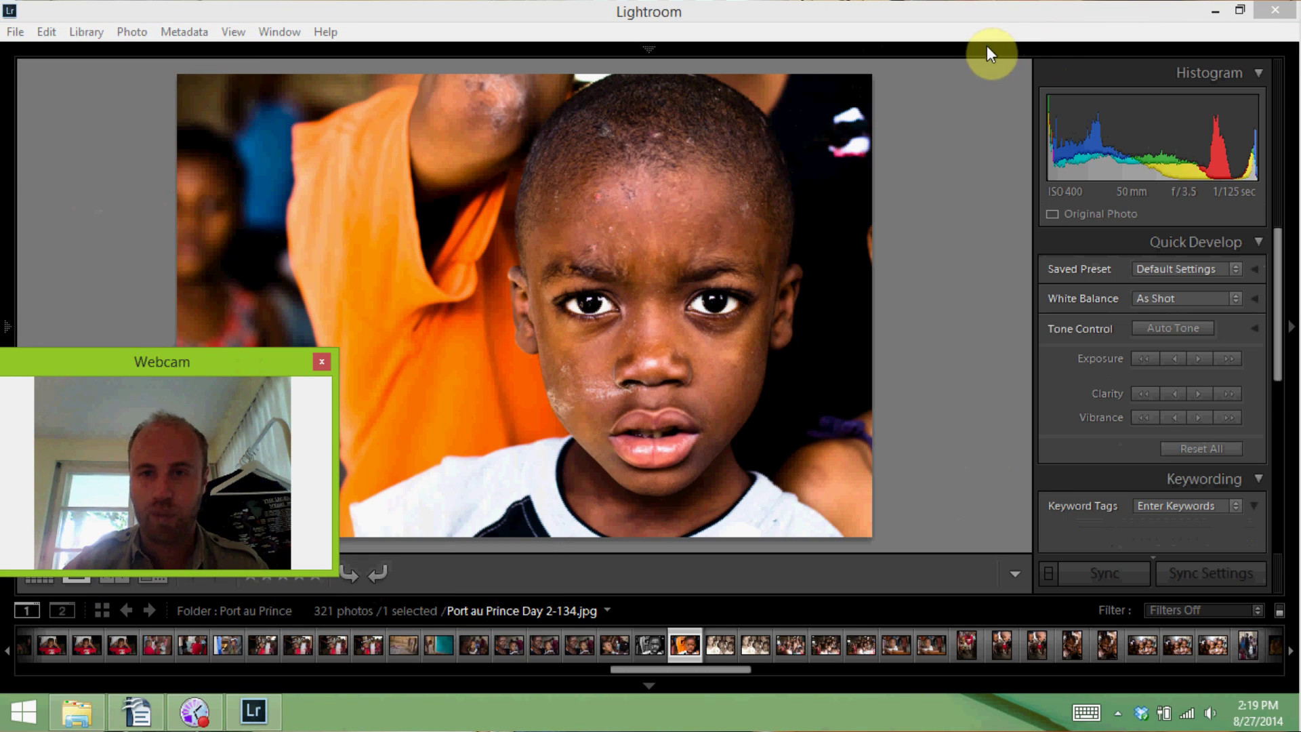
pyautogui.click(983, 234)
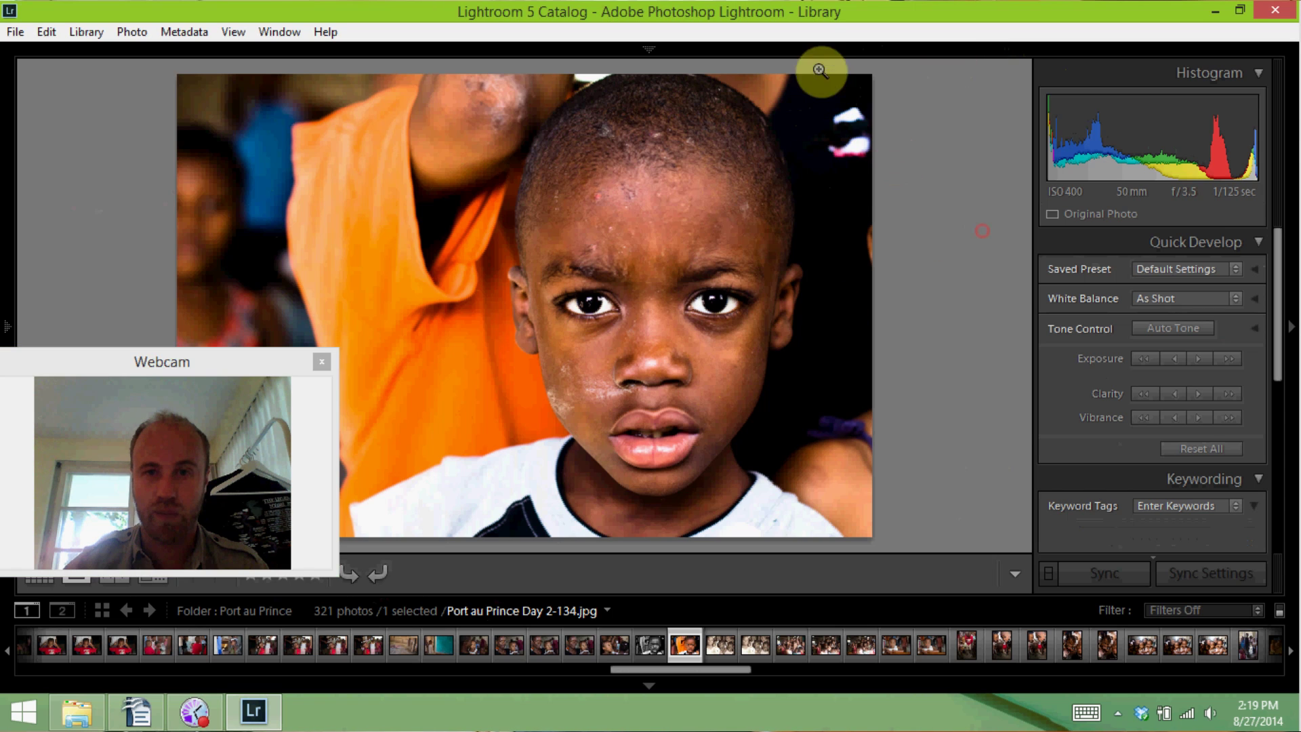
pyautogui.moveTo(813, 51)
pyautogui.click(897, 85)
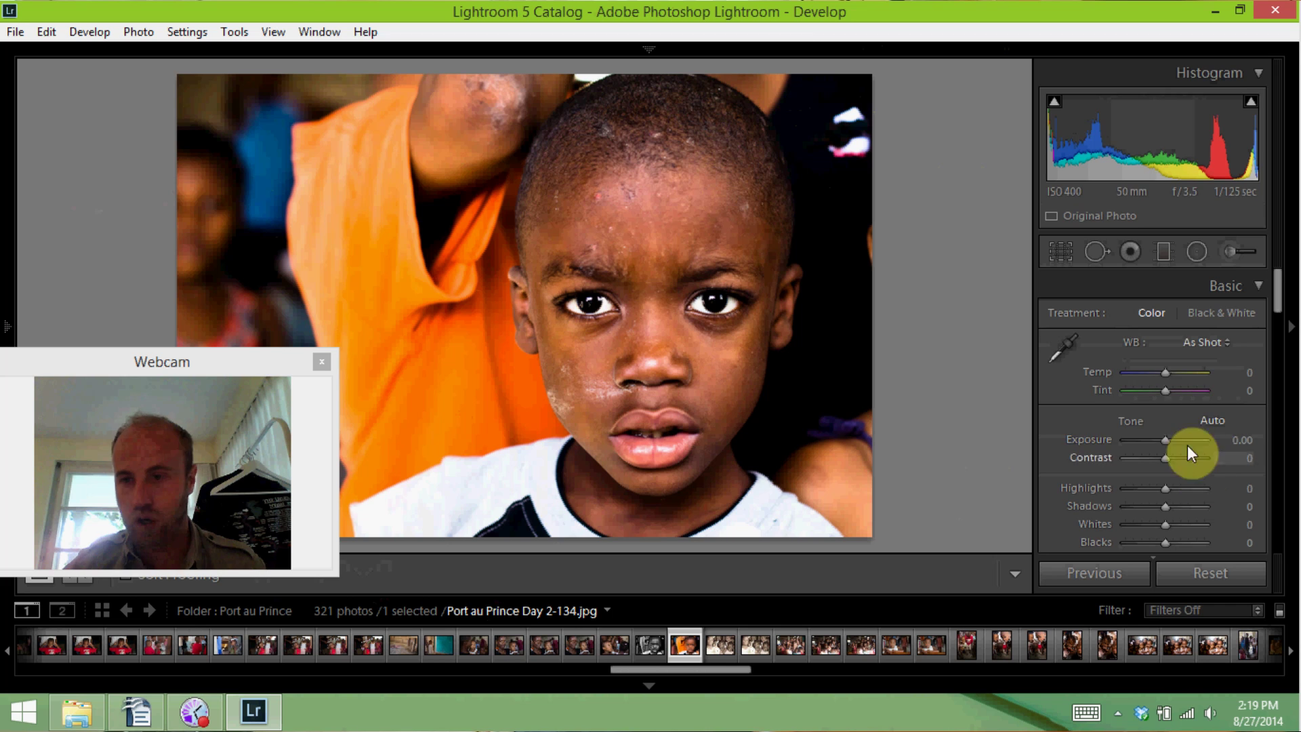
# Try the portrait's Contrast at +60, reset it to 0, then settle on -15
pyautogui.scroll(-2, 1113, 438)
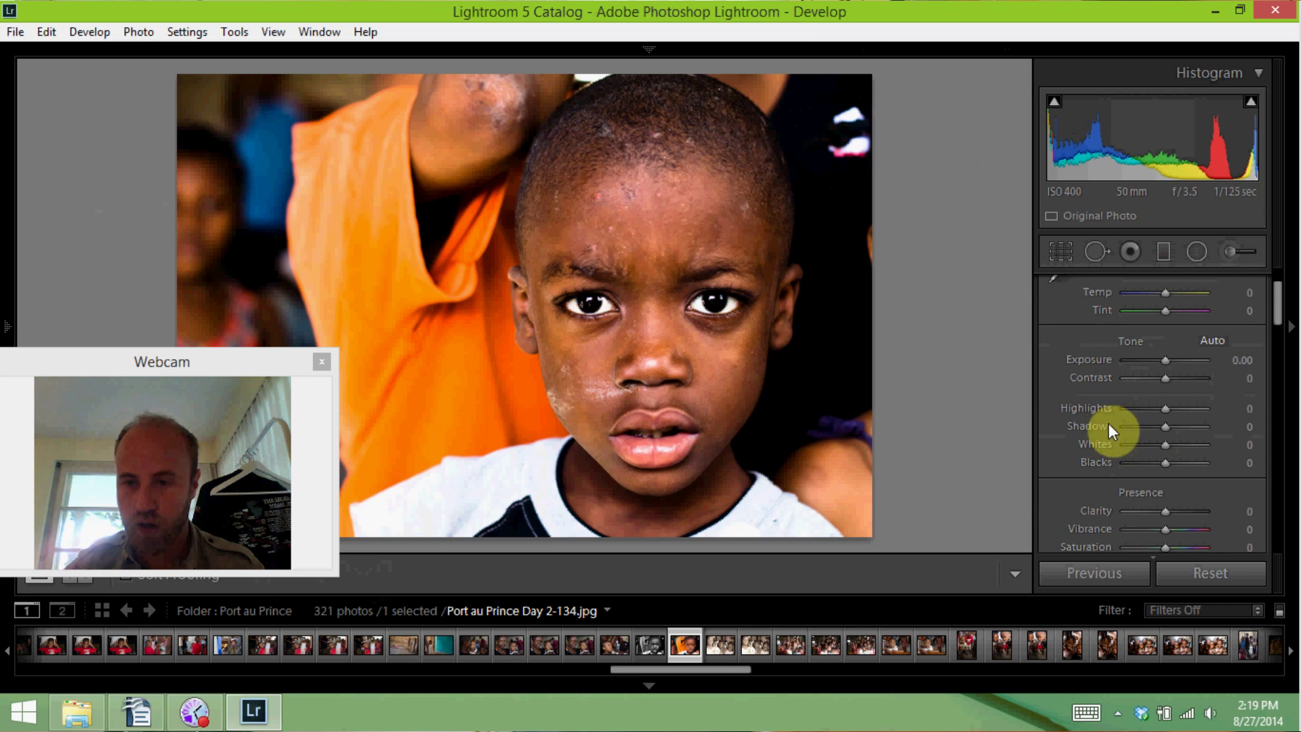
pyautogui.scroll(-2, 1111, 422)
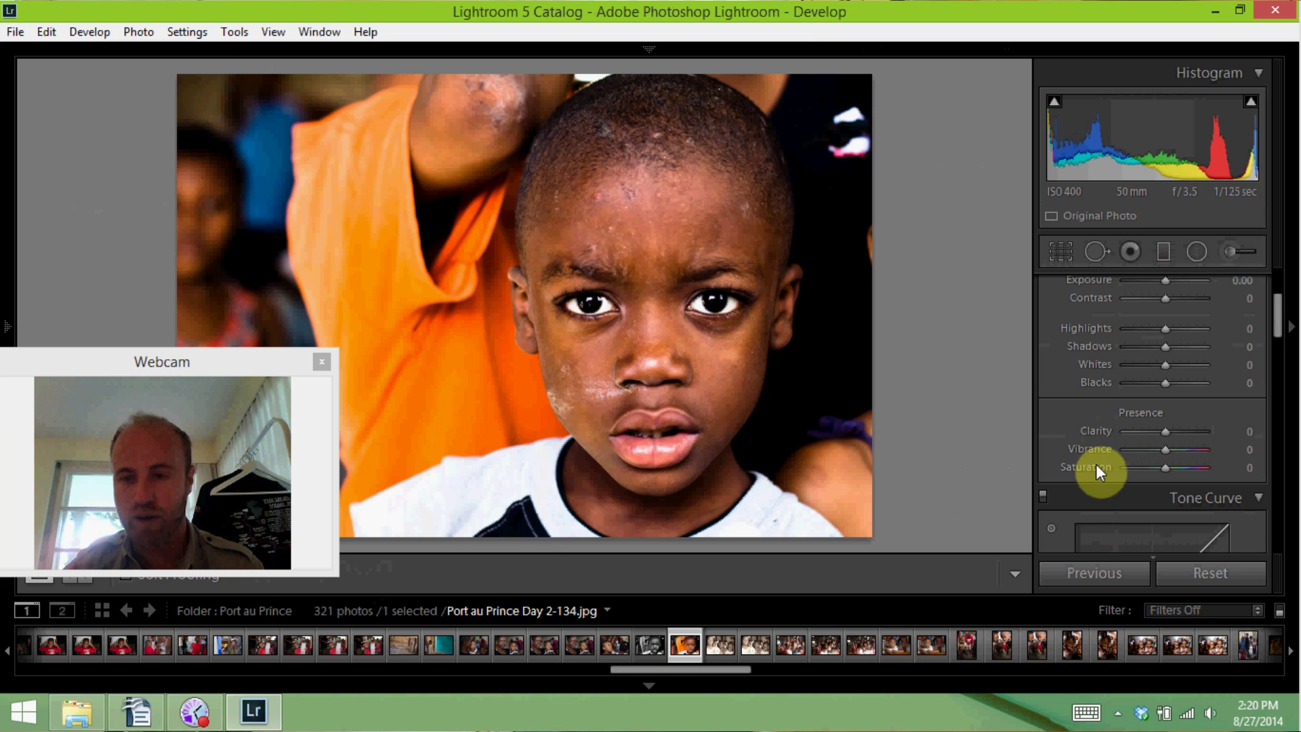
pyautogui.scroll(-8, 1097, 400)
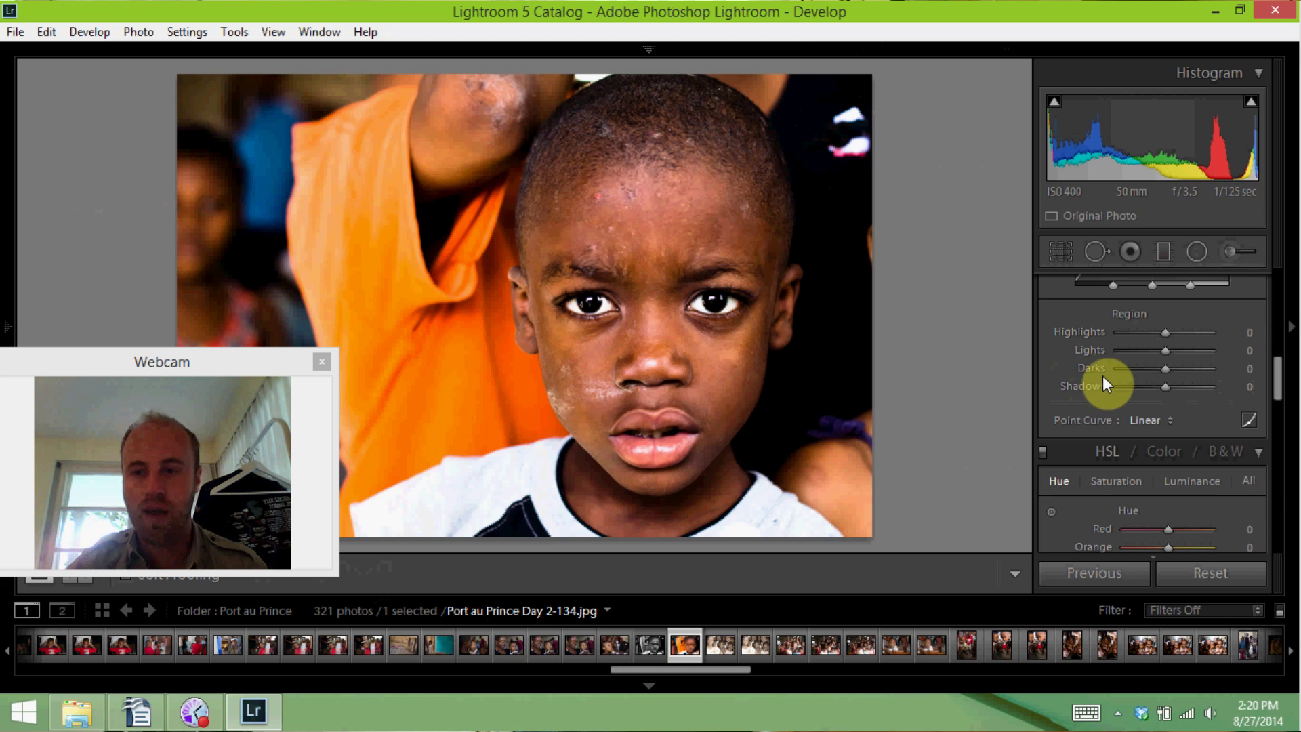
pyautogui.scroll(8, 1115, 368)
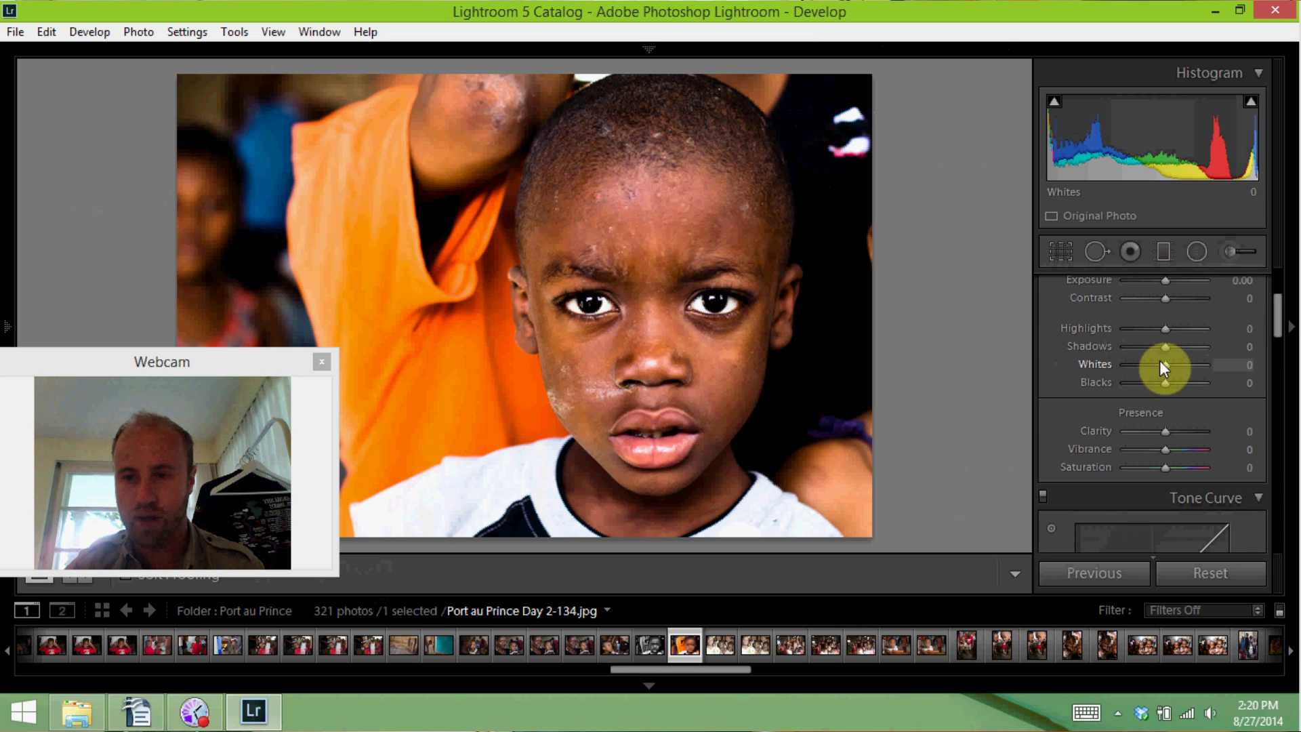
pyautogui.click(1188, 298)
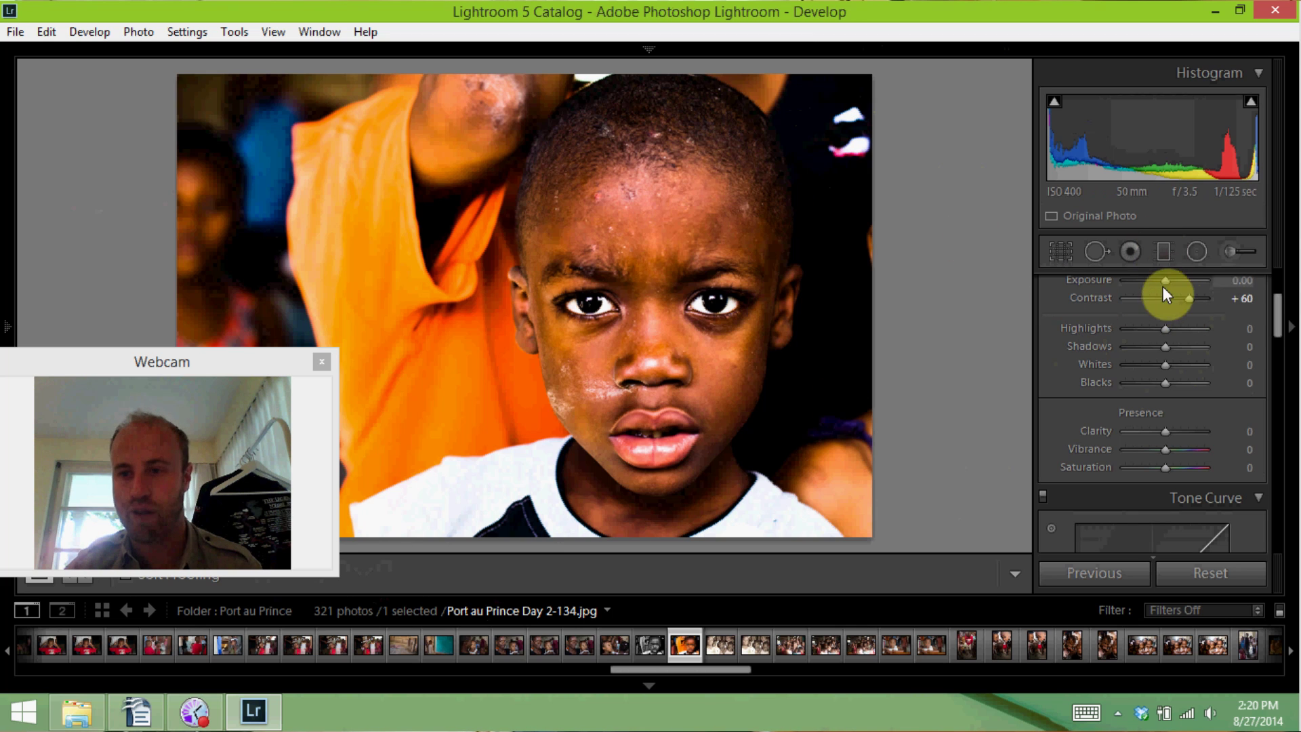
pyautogui.click(1166, 298)
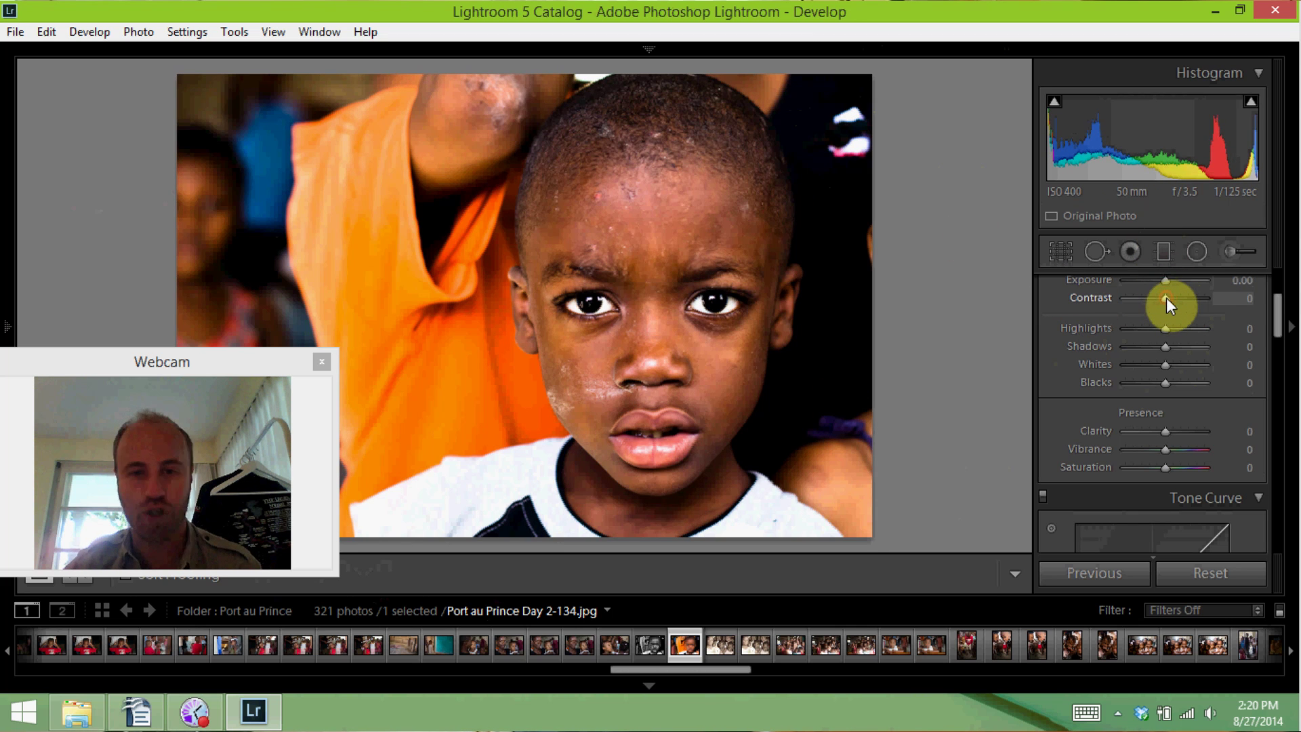
pyautogui.click(1159, 298)
pyautogui.scroll(2, 1161, 305)
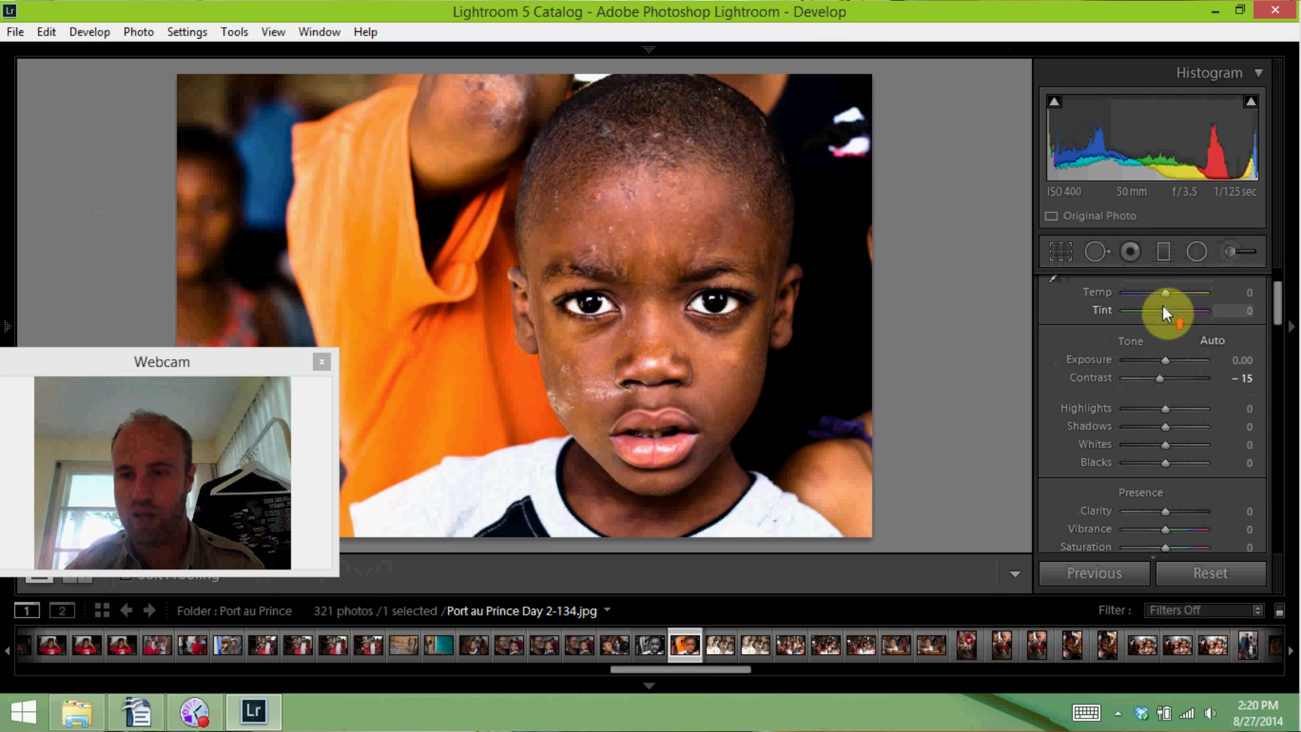
# Scroll down the right panels and expand the Split Toning settings
pyautogui.scroll(-5, 1057, 380)
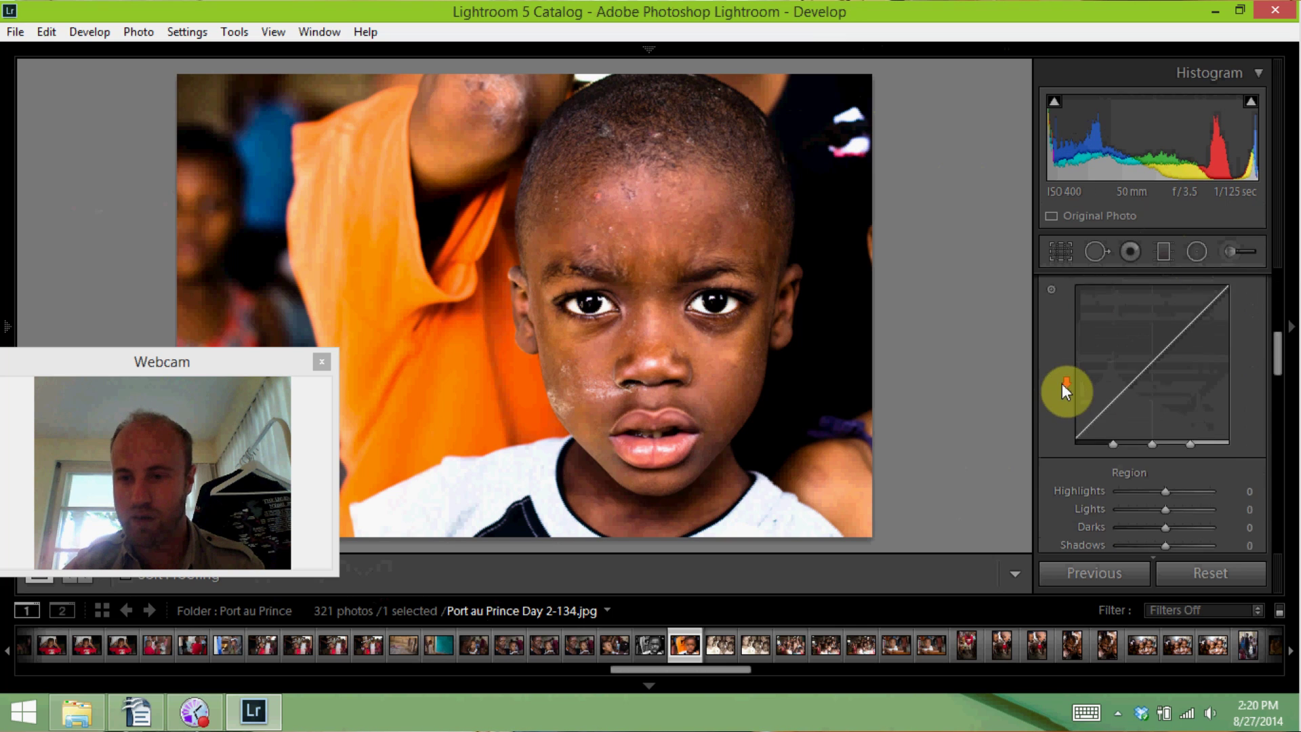
pyautogui.scroll(-2, 1065, 386)
pyautogui.scroll(2, 1138, 386)
pyautogui.scroll(-4, 1136, 380)
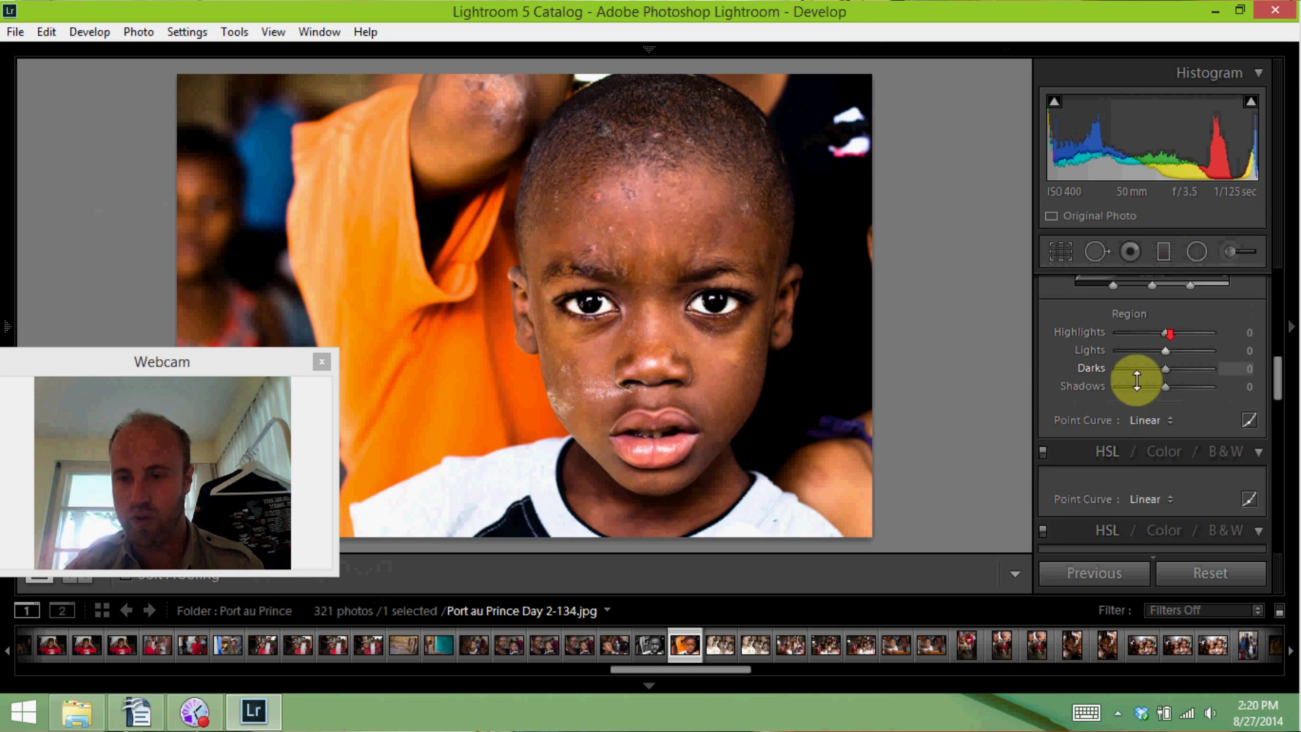
pyautogui.scroll(-5, 1138, 386)
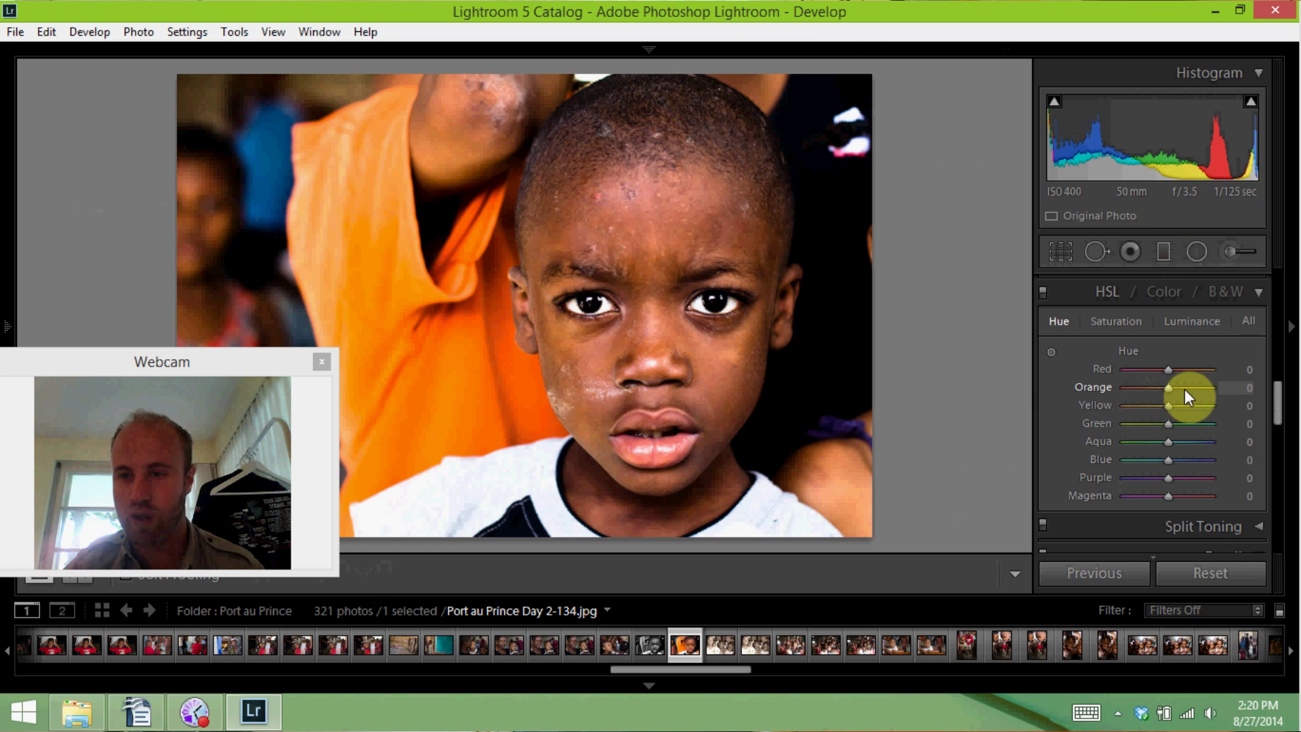
pyautogui.scroll(-4, 1201, 382)
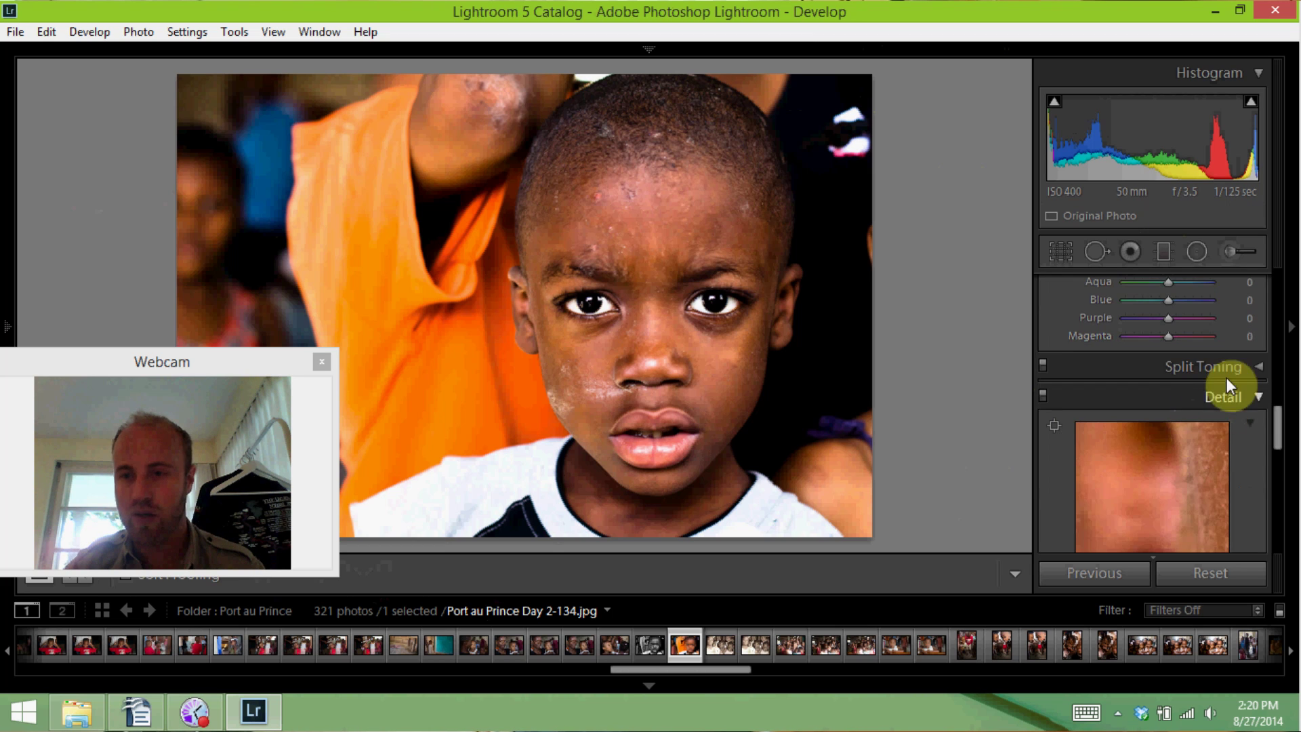
pyautogui.click(1226, 376)
# Pan the Detail preview onto the boy's eye and lashes
pyautogui.scroll(-3, 1205, 412)
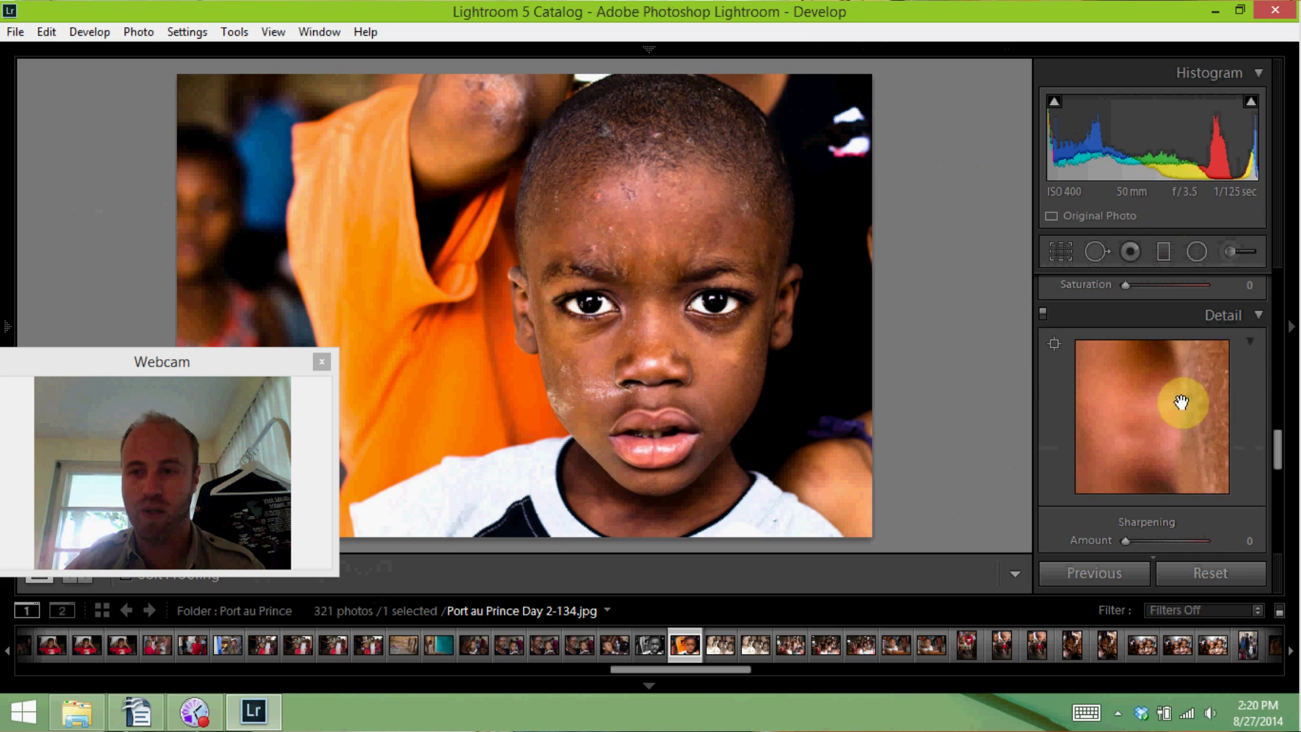
pyautogui.moveTo(1181, 402); pyautogui.dragTo(1161, 459)
pyautogui.scroll(-2, 1249, 495)
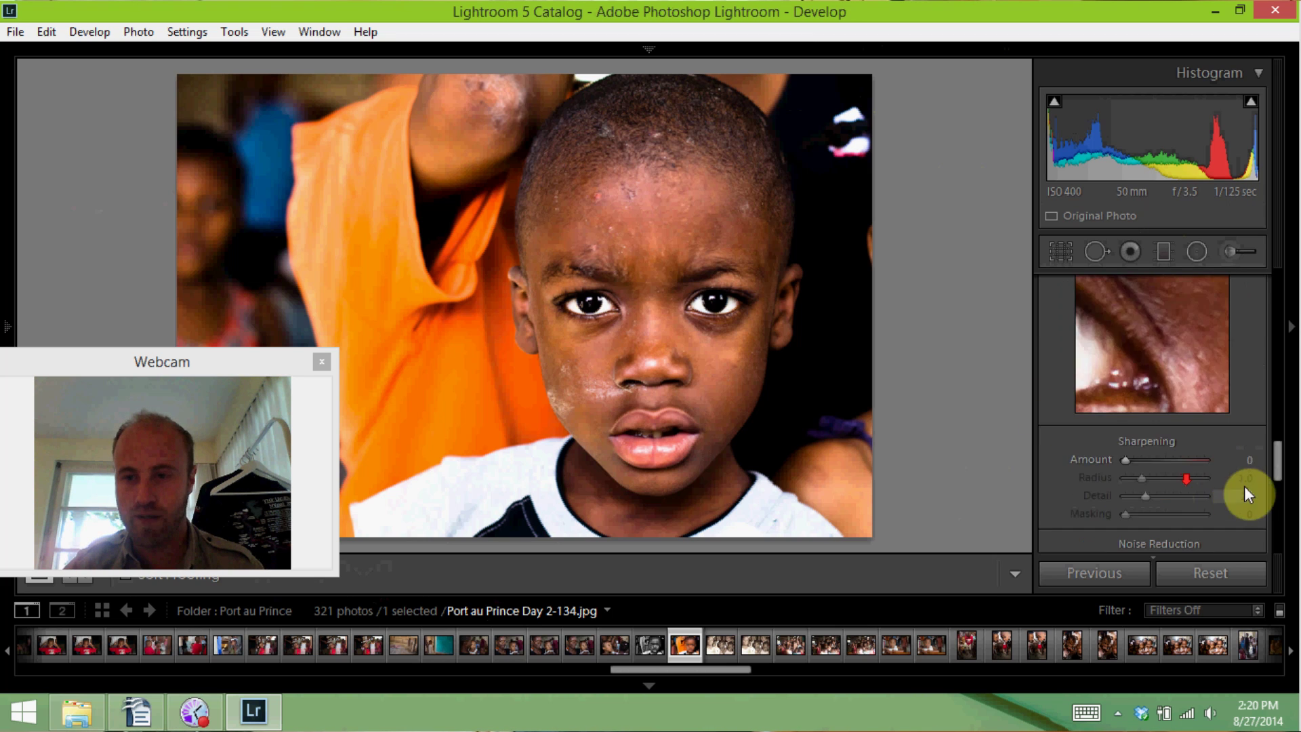
pyautogui.scroll(-3, 1220, 474)
# Expand the Lens Corrections and Effects panels, then scroll back up toward Basic
pyautogui.click(1237, 449)
pyautogui.scroll(-4, 1182, 430)
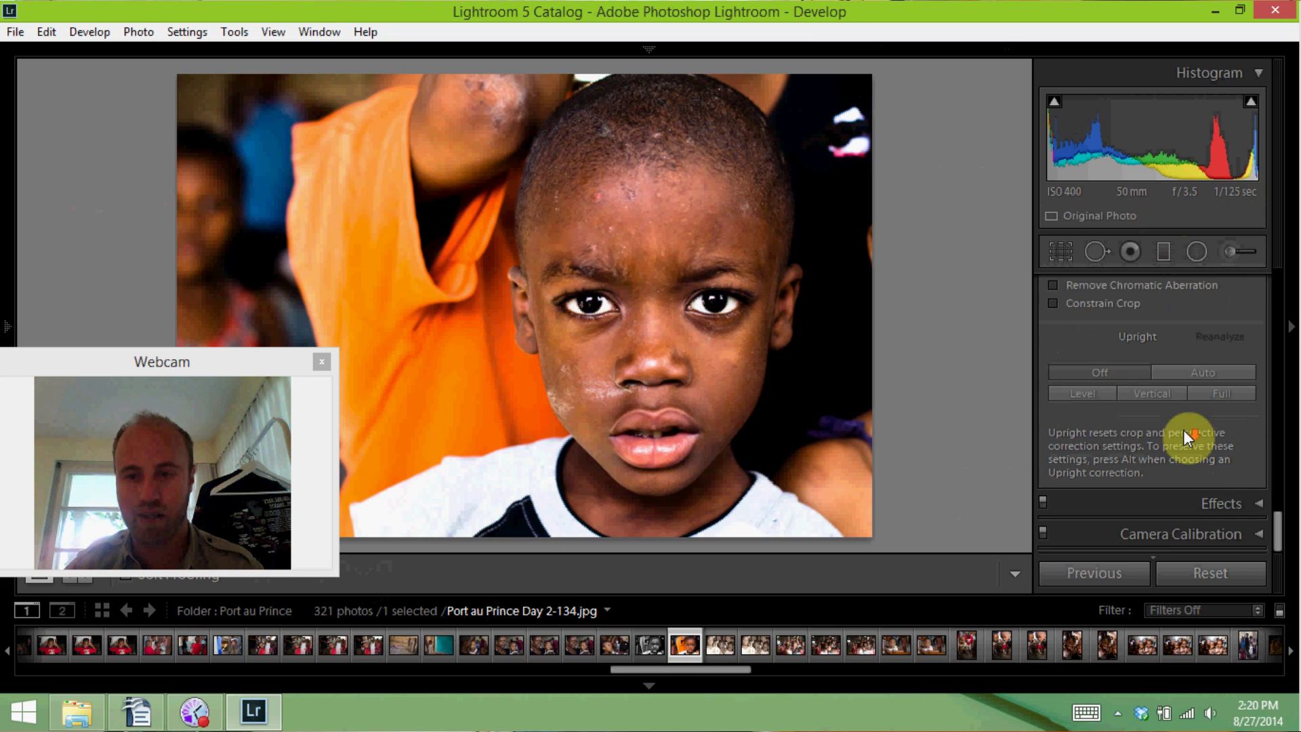
pyautogui.click(1210, 500)
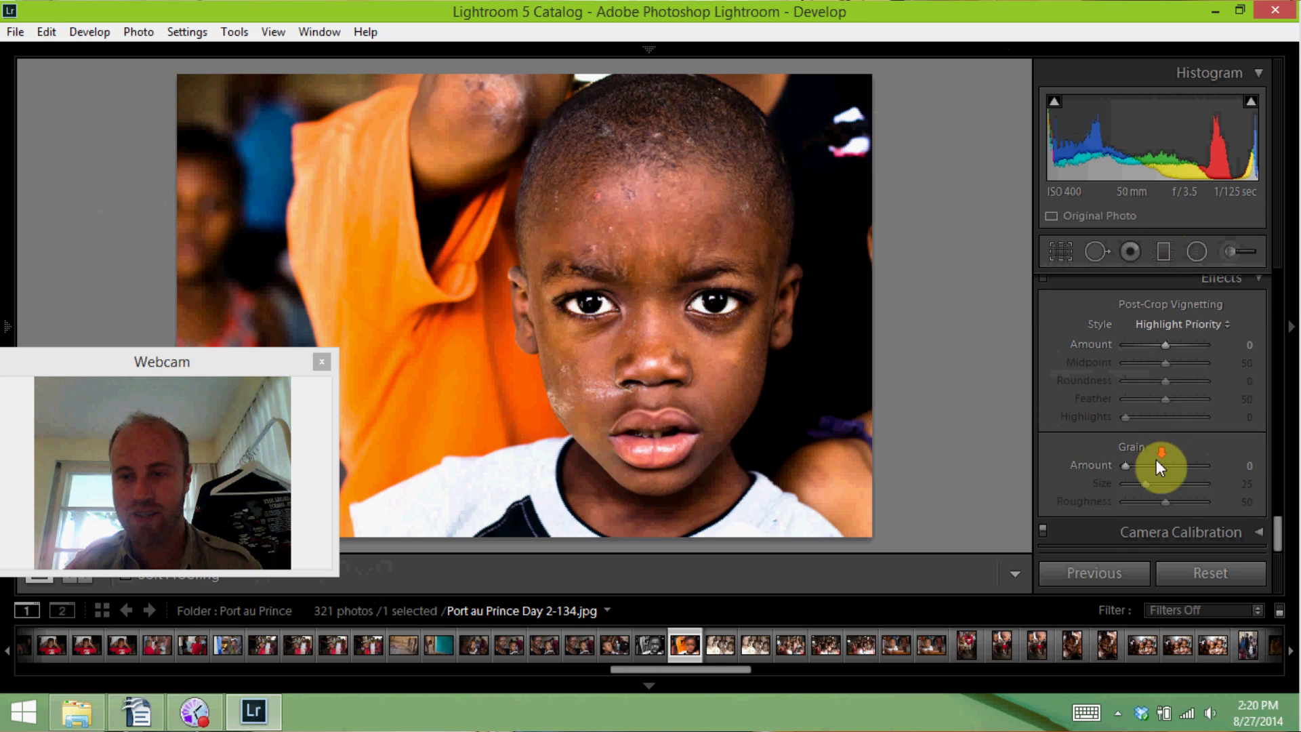
pyautogui.scroll(3, 1158, 529)
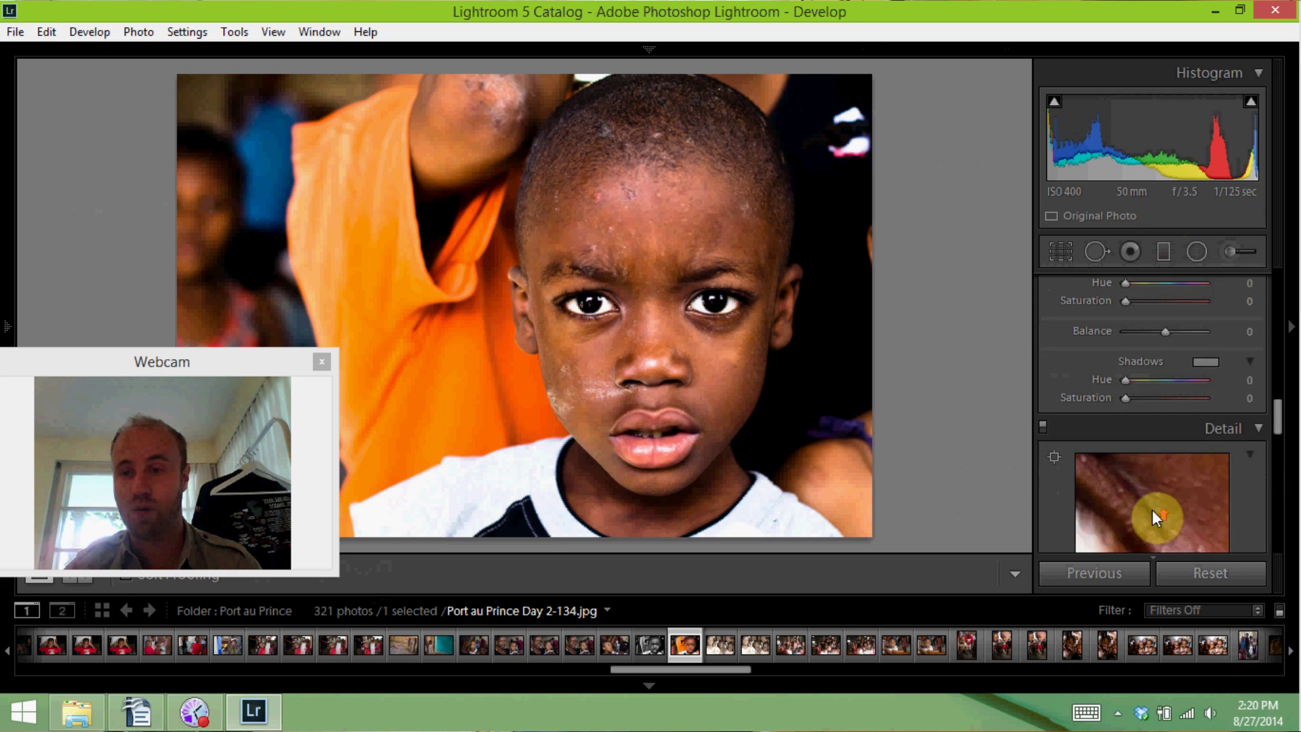
pyautogui.scroll(10, 1152, 510)
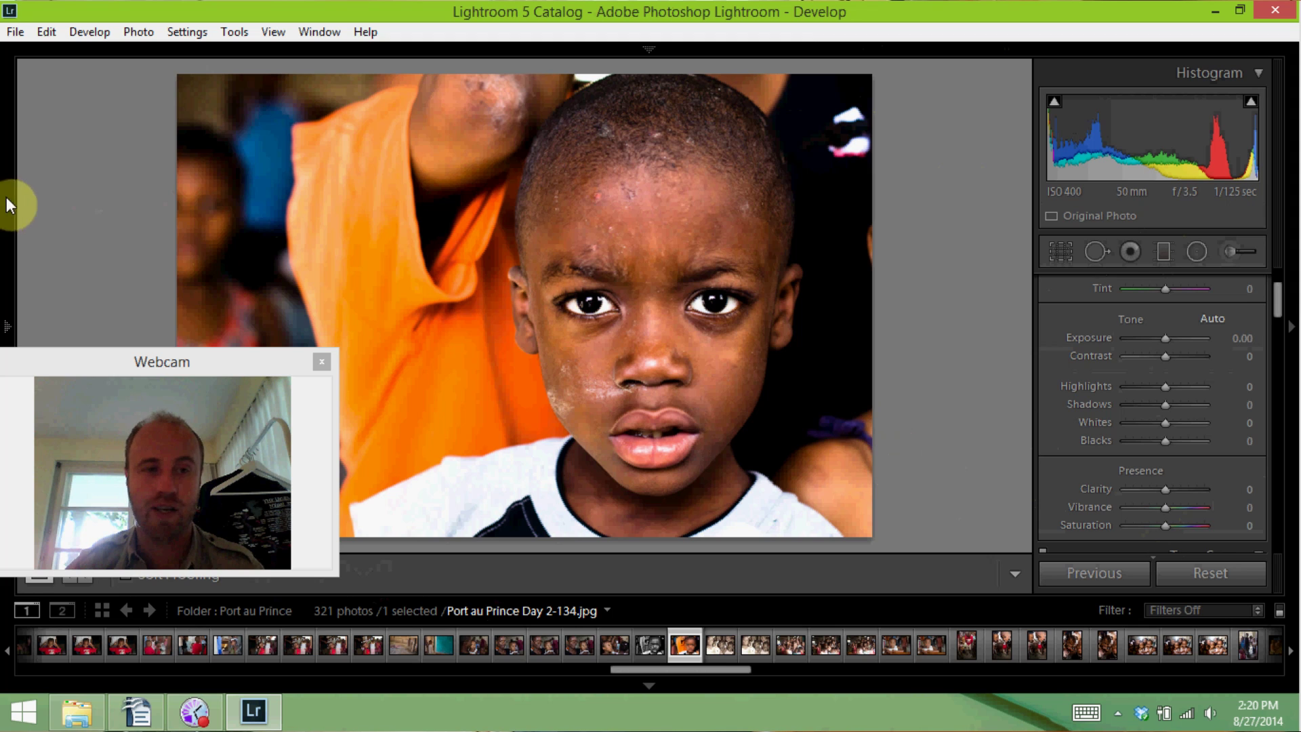
pyautogui.moveTo(151, 363); pyautogui.dragTo(220, 363)
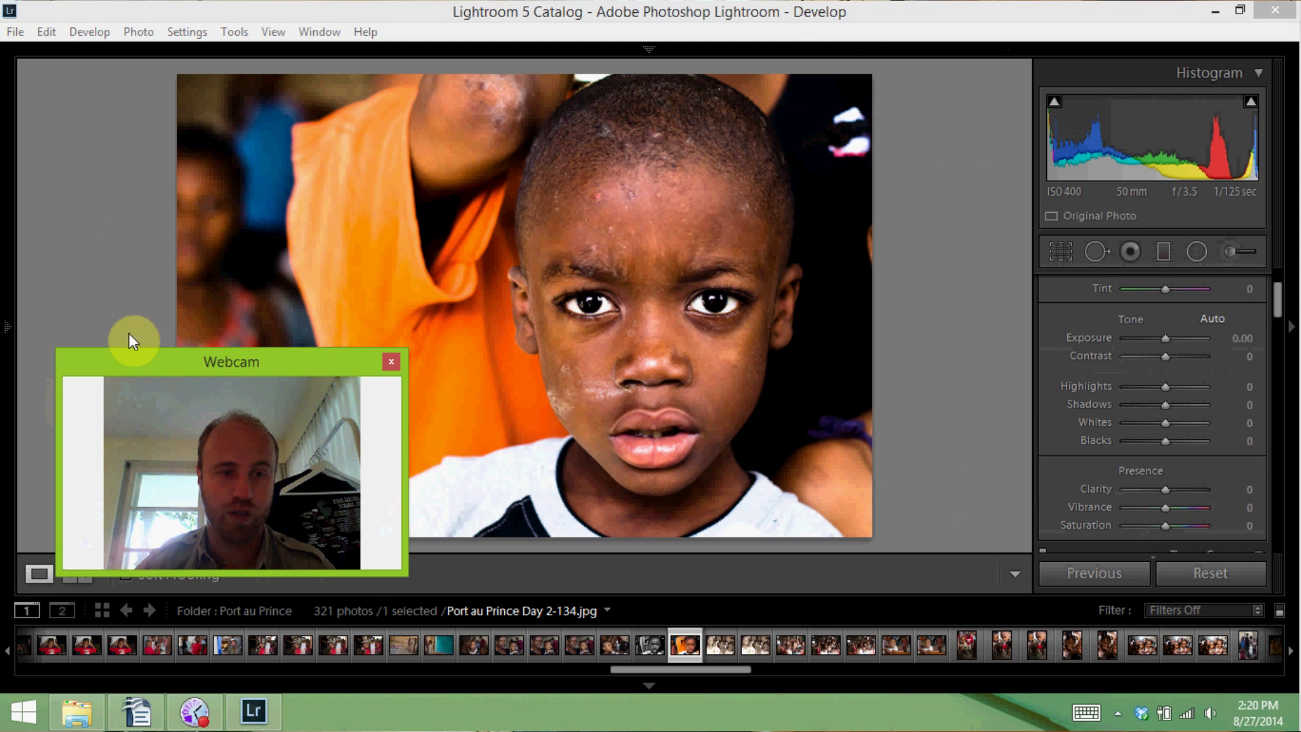
pyautogui.click(5, 230)
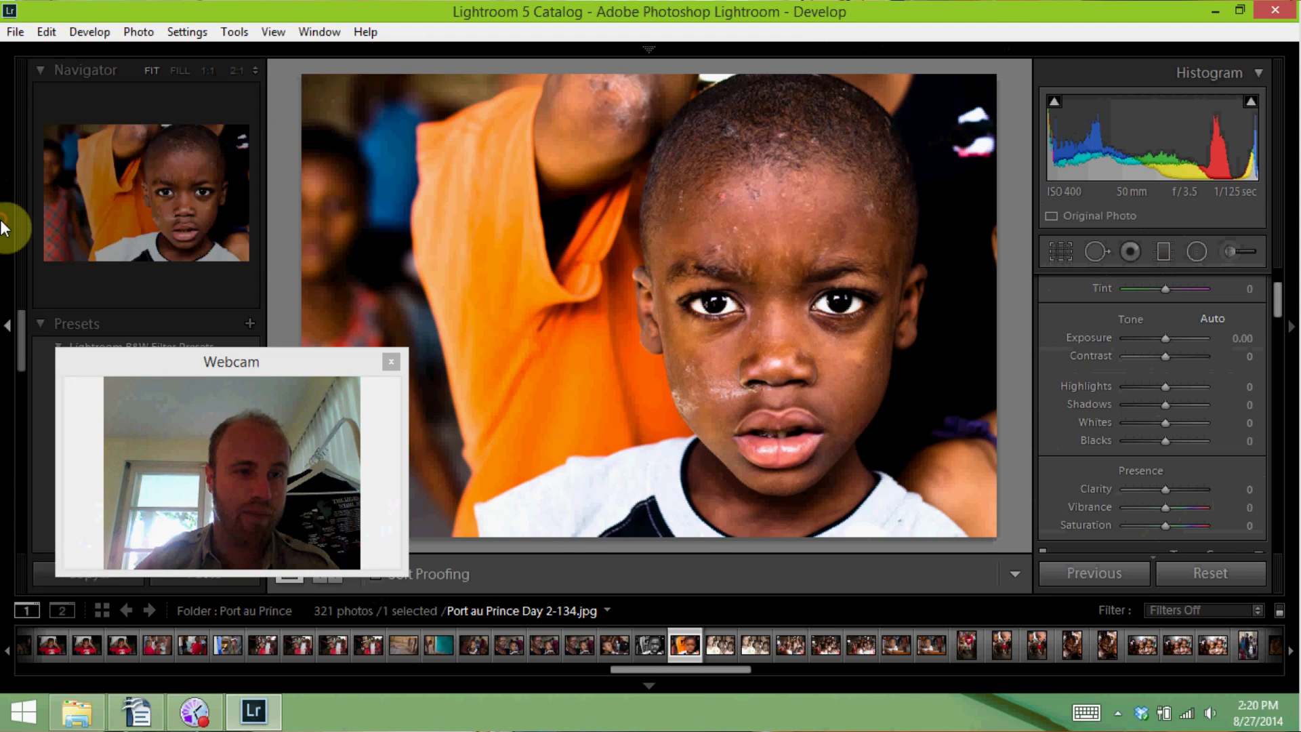
pyautogui.moveTo(195, 359); pyautogui.dragTo(409, 346)
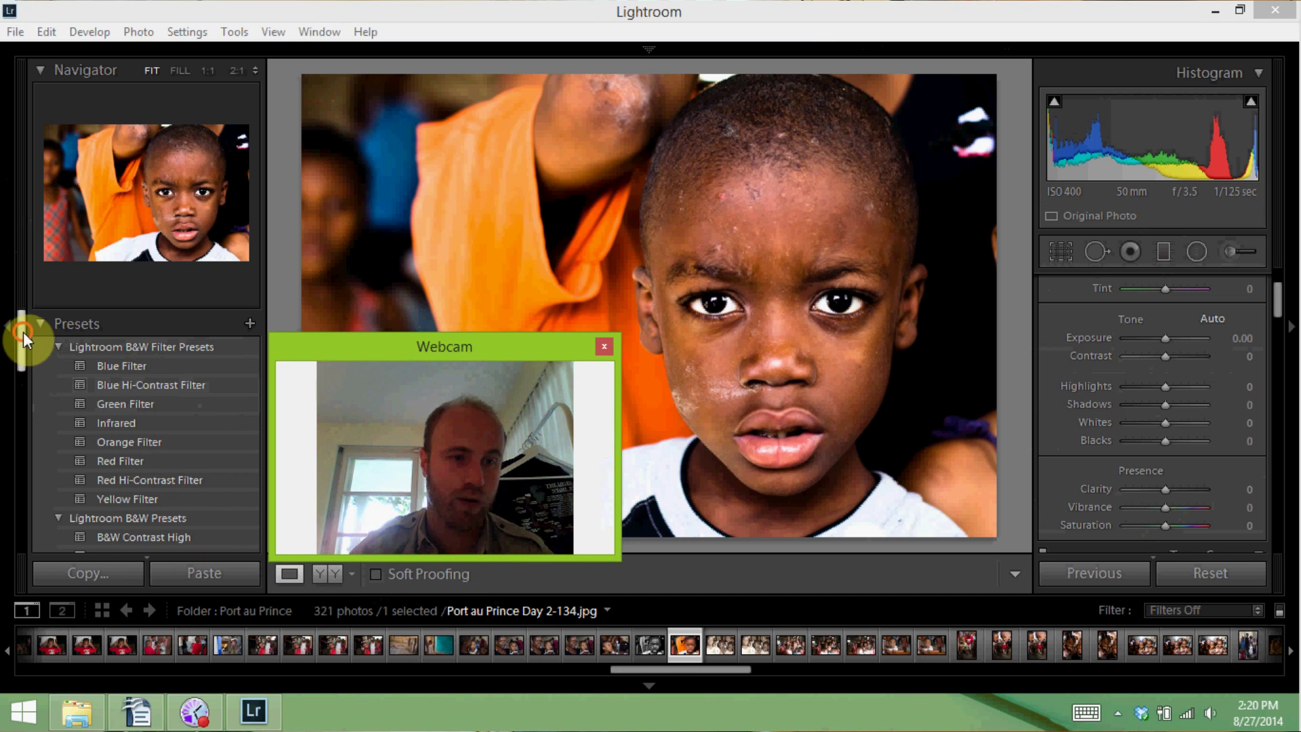
pyautogui.moveTo(22, 335); pyautogui.dragTo(26, 460)
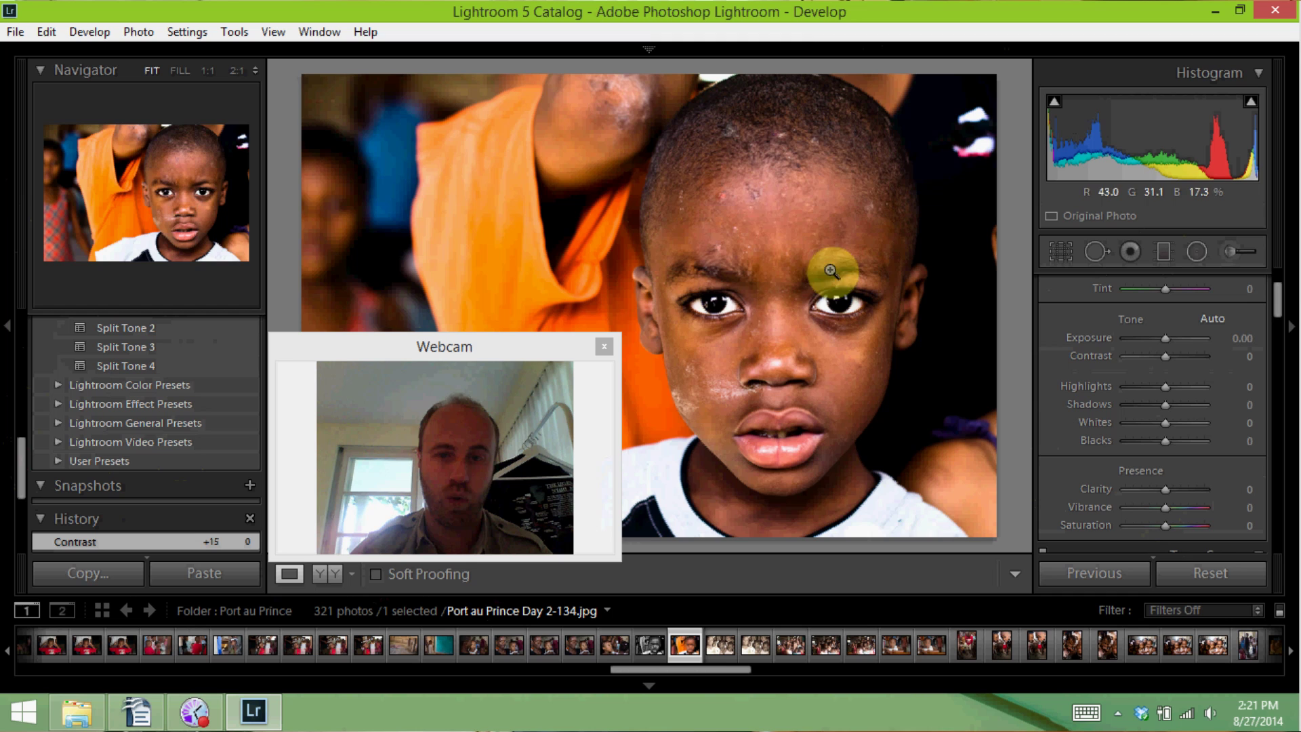
pyautogui.click(3, 231)
pyautogui.moveTo(442, 348); pyautogui.dragTo(157, 324)
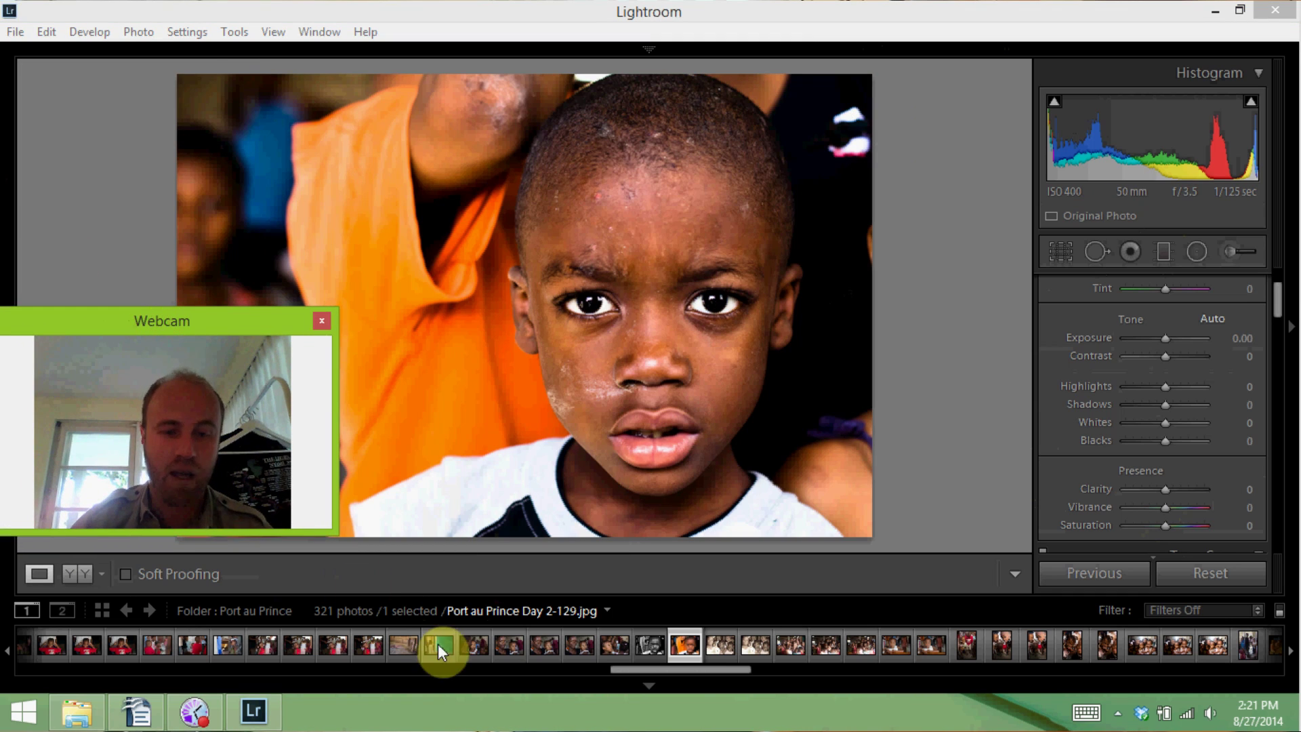
pyautogui.keyDown('shift'); pyautogui.click(481, 646); pyautogui.keyUp('shift')
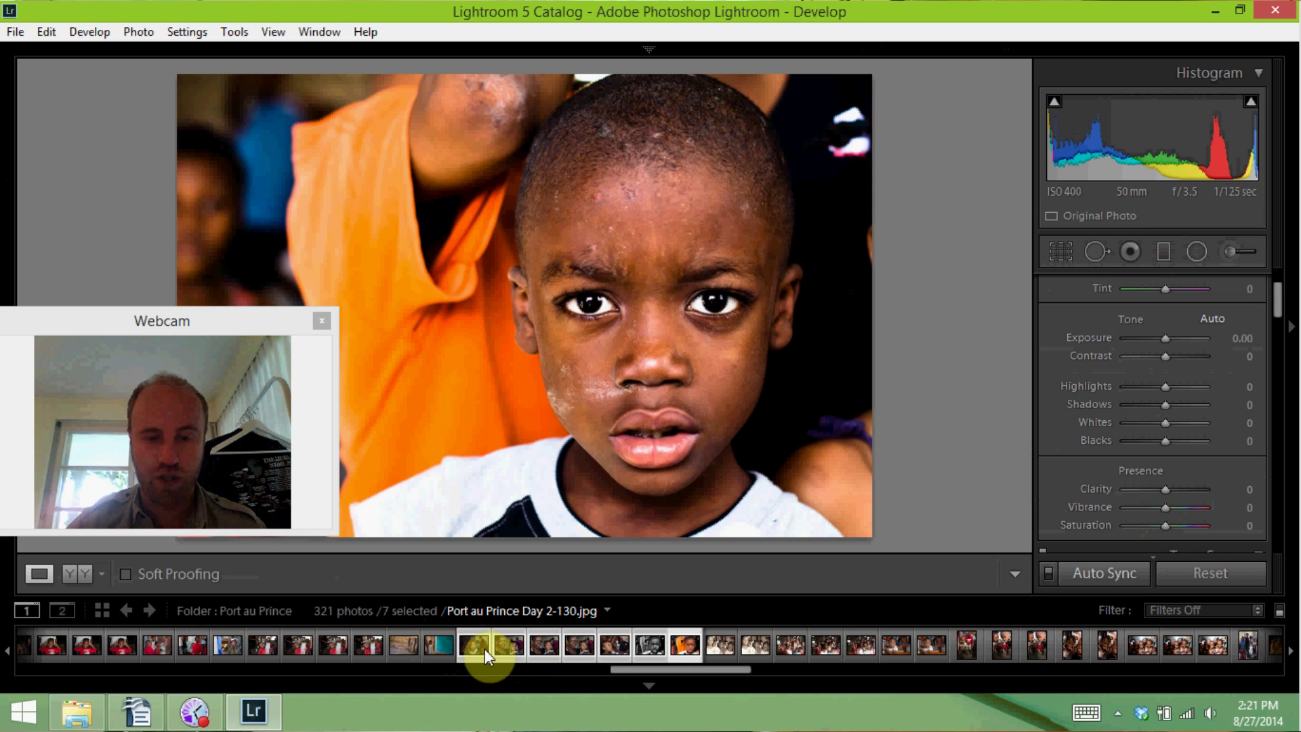
pyautogui.rightClick(474, 648)
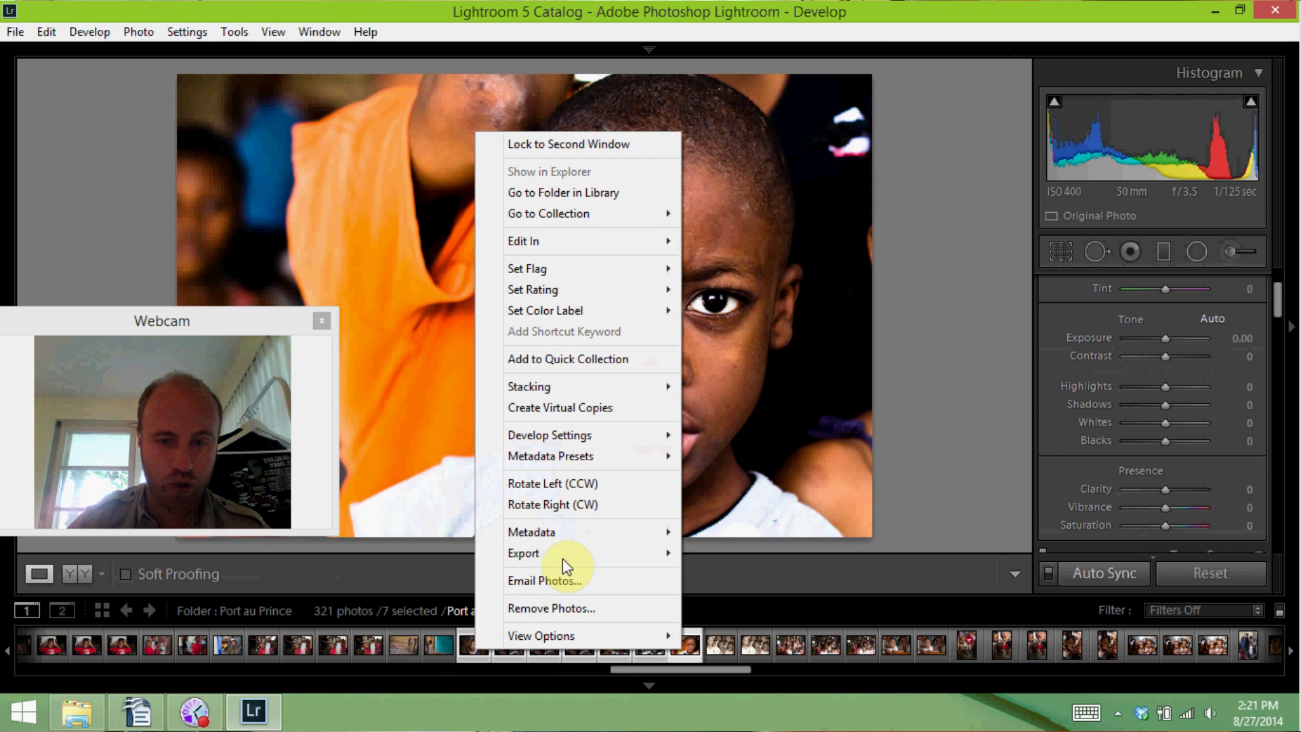
pyautogui.moveTo(568, 561)
pyautogui.moveTo(554, 441)
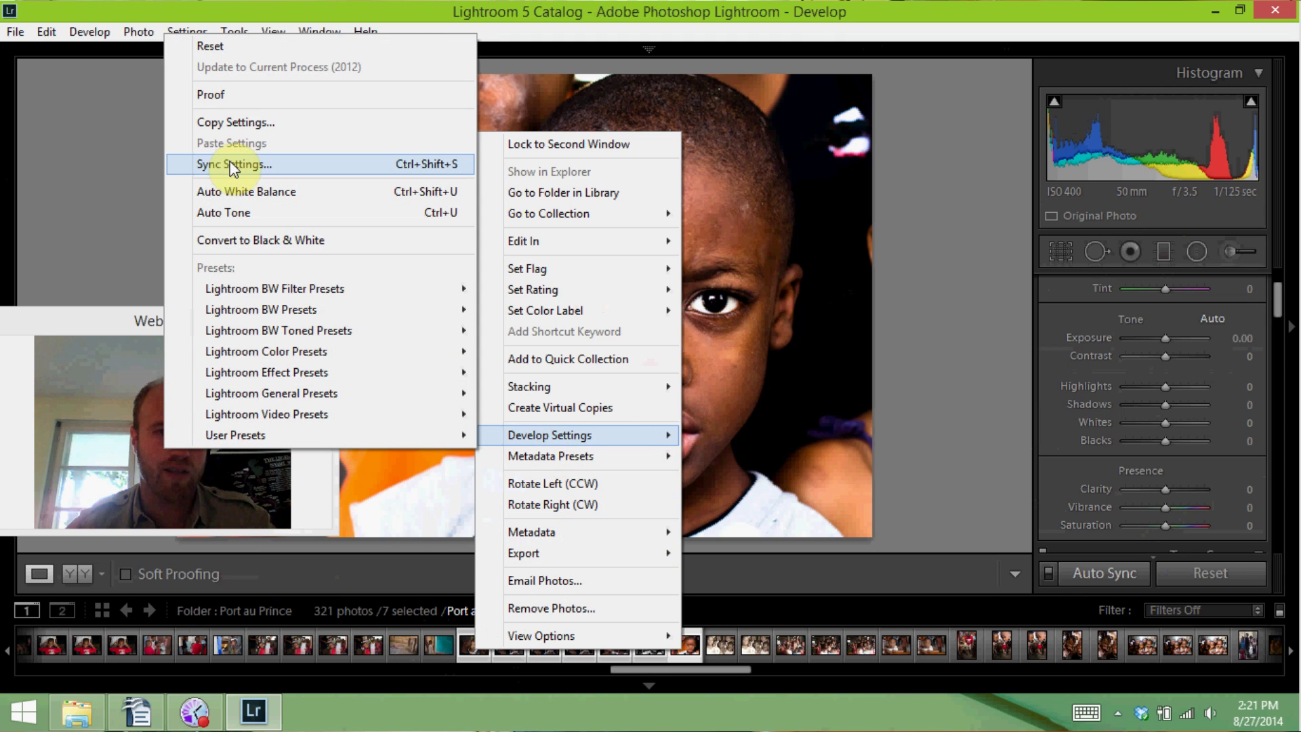
pyautogui.click(83, 163)
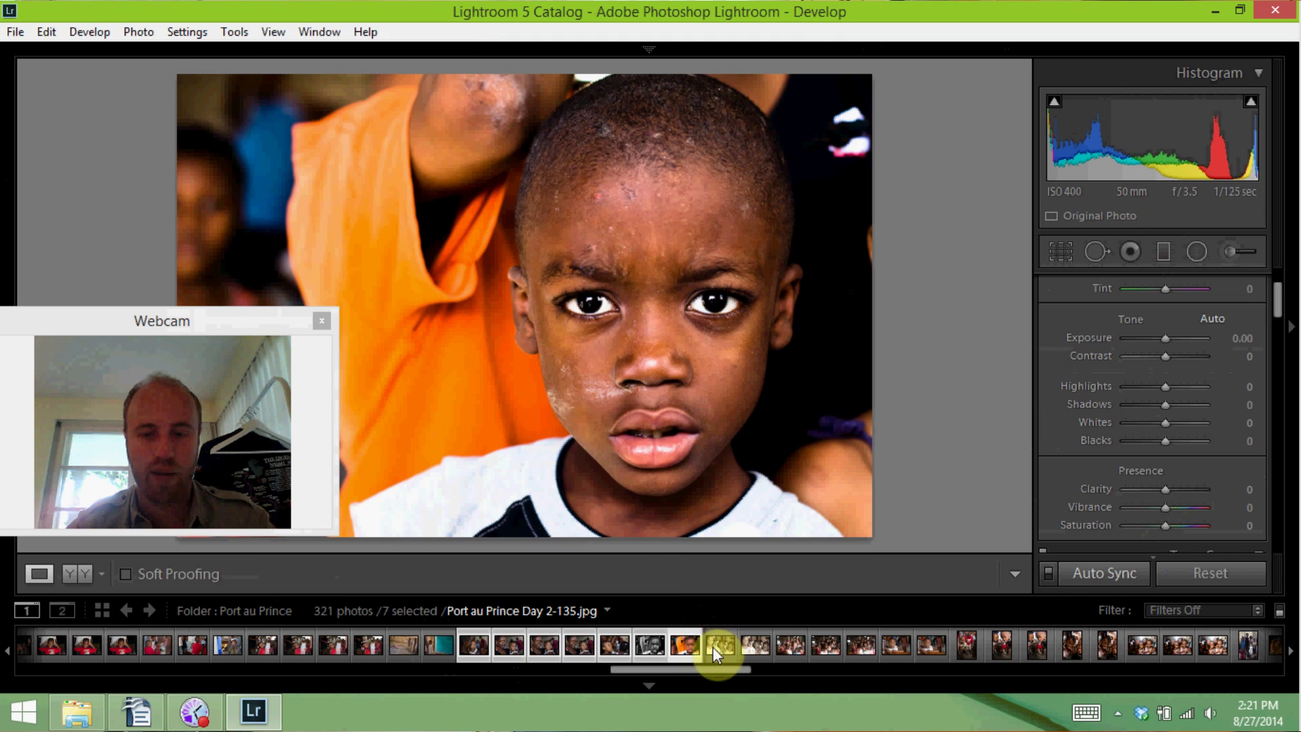
pyautogui.click(441, 642)
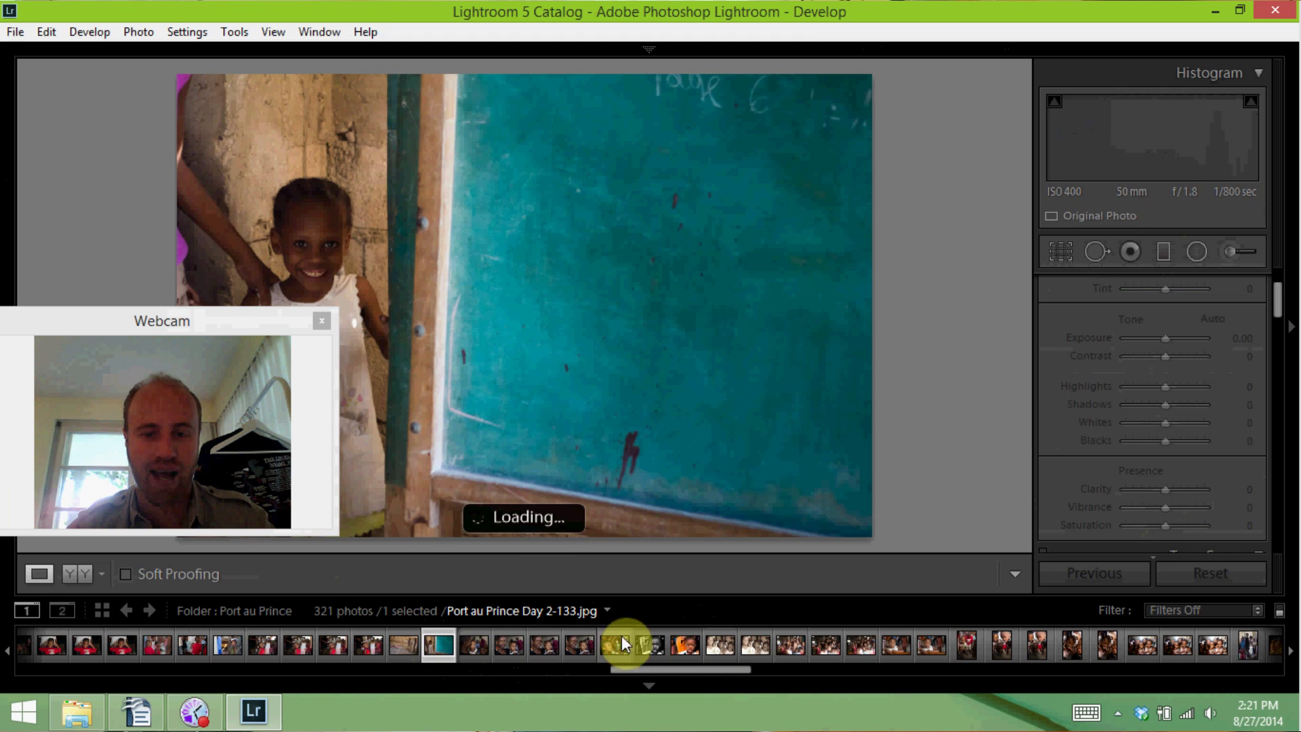
pyautogui.click(686, 648)
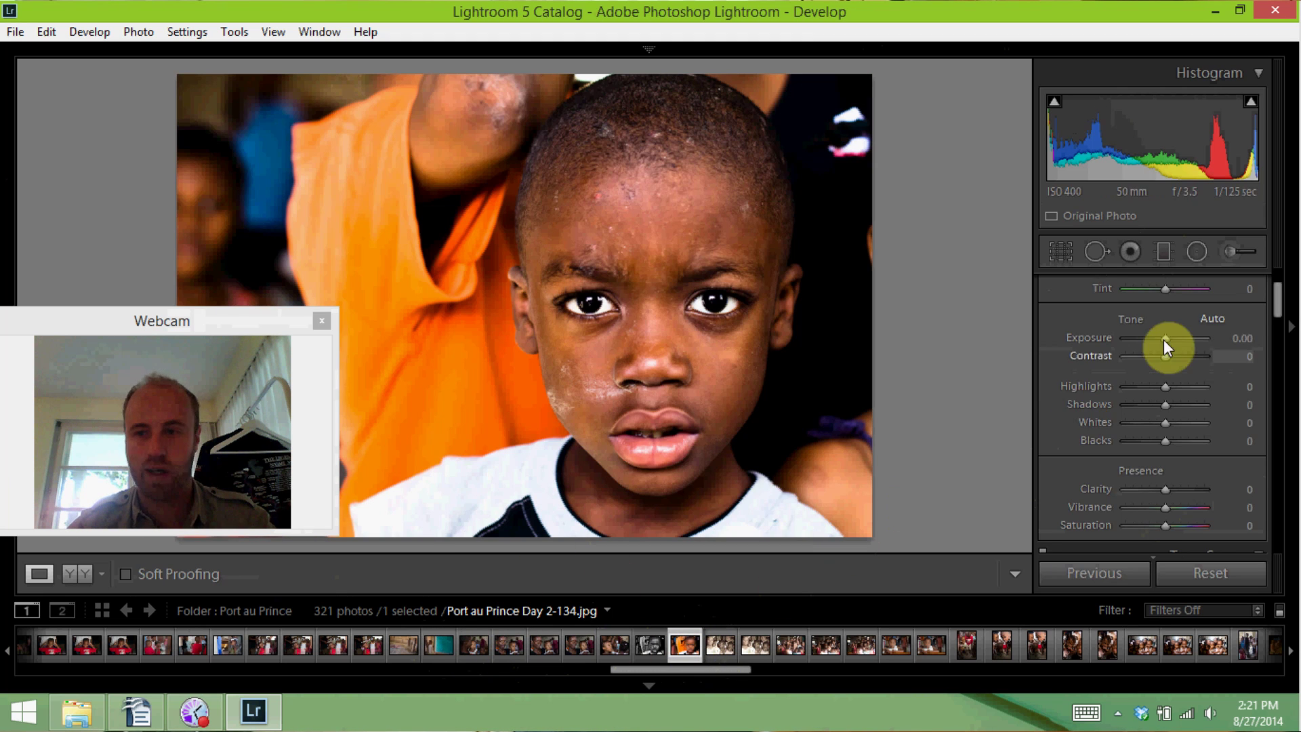
# Trial Black & White treatment with Contrast raised to +64, then switch Treatment back to Color
pyautogui.scroll(2, 1264, 325)
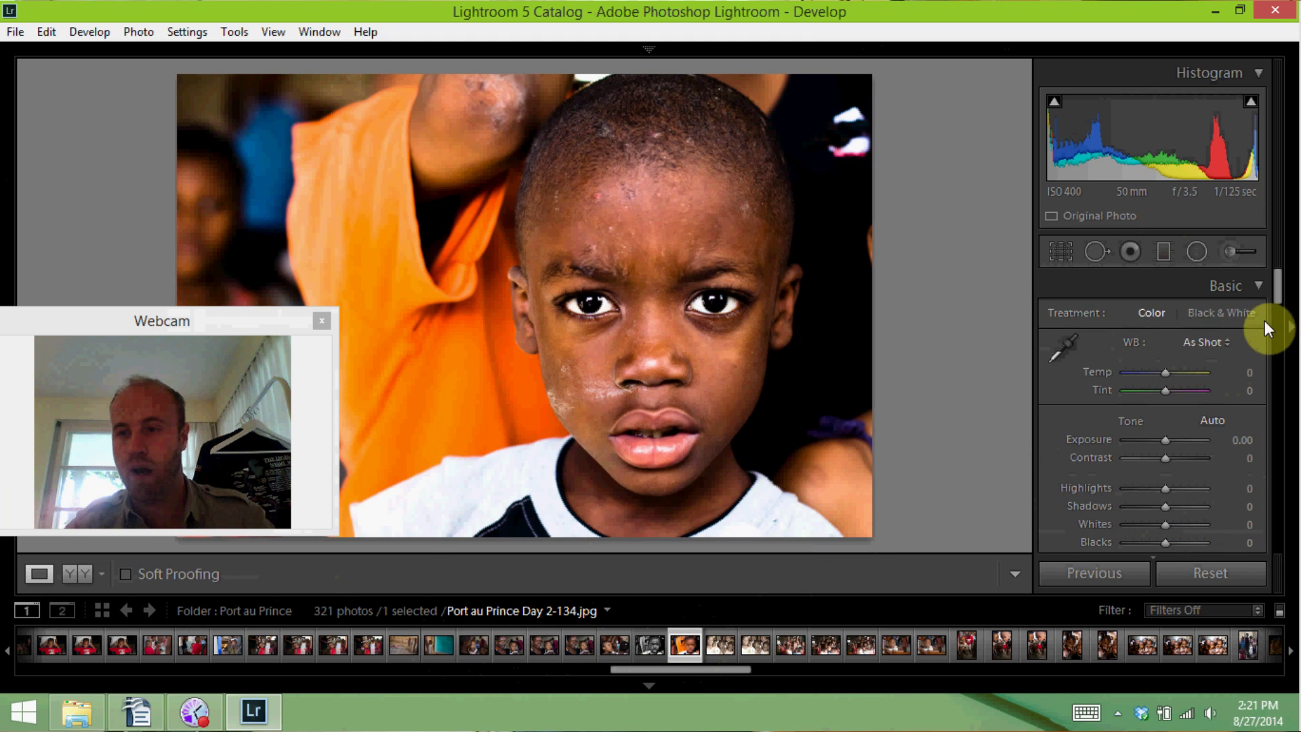
pyautogui.click(1227, 312)
pyautogui.moveTo(1163, 460); pyautogui.dragTo(1192, 454)
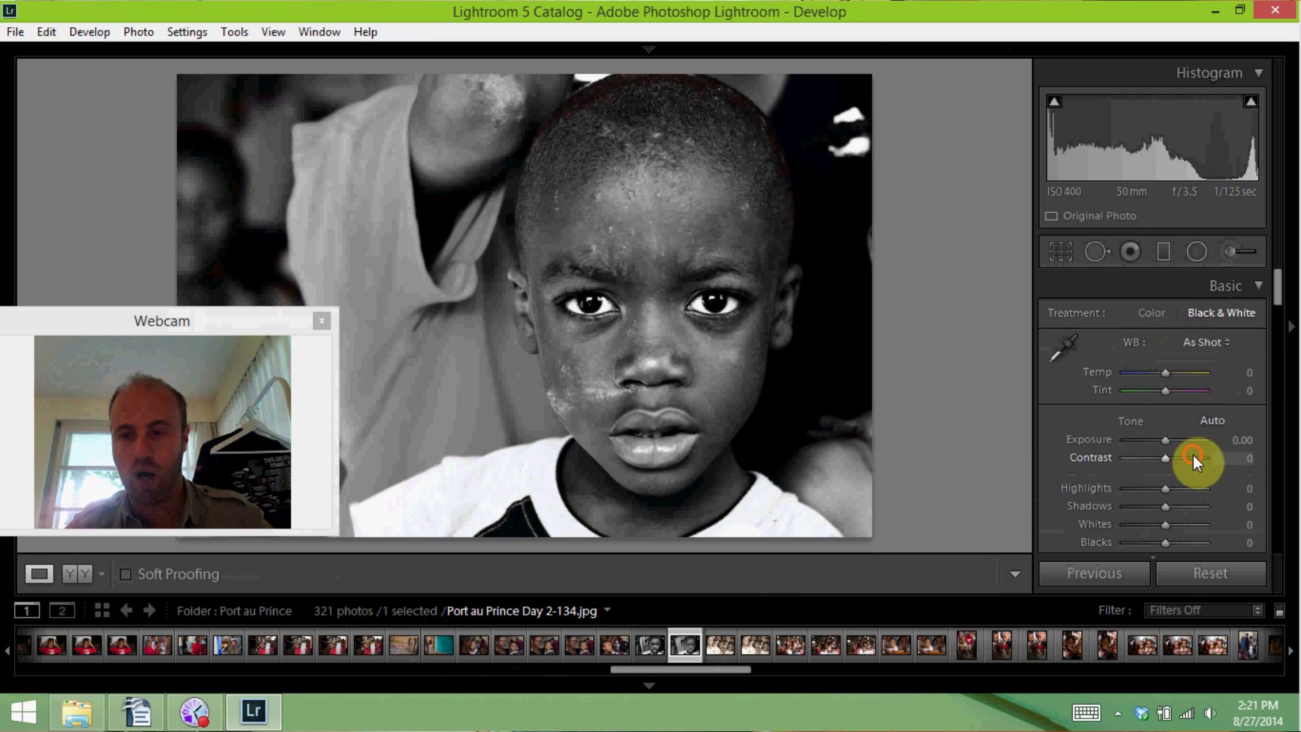
pyautogui.scroll(-3, 1165, 440)
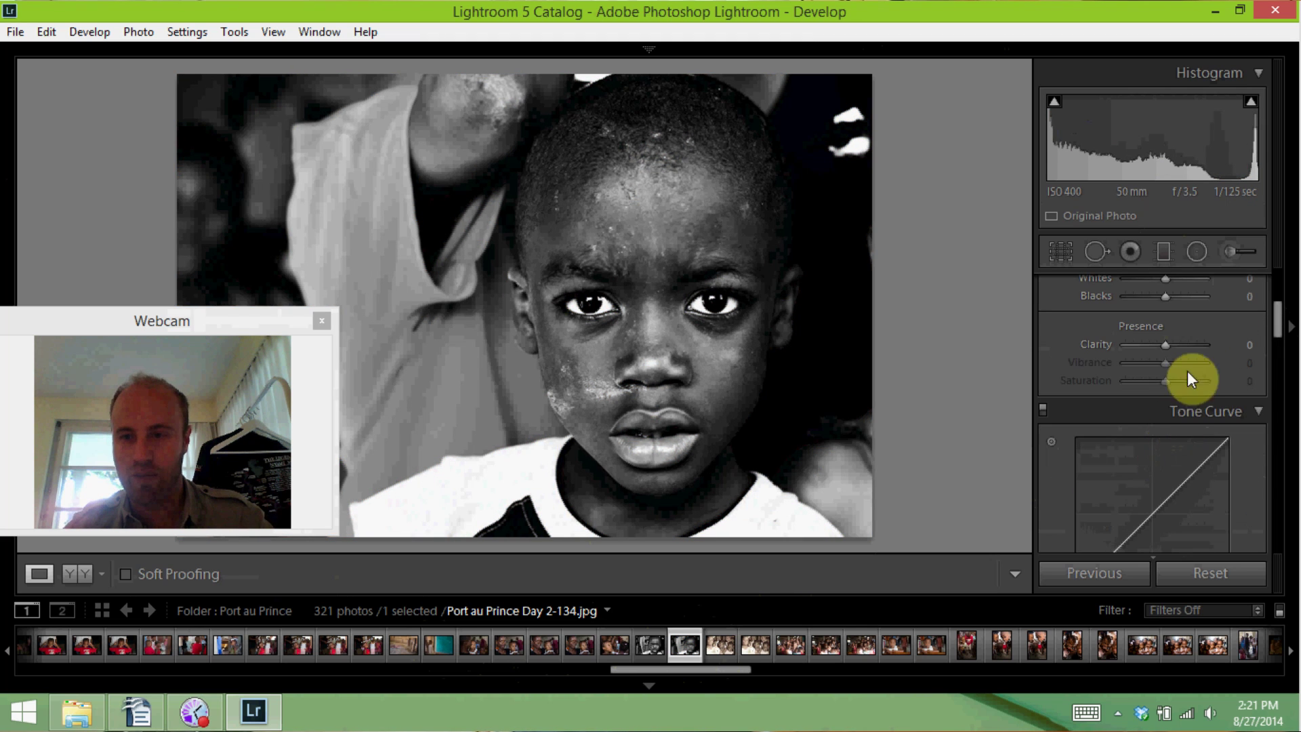
pyautogui.scroll(4, 1083, 360)
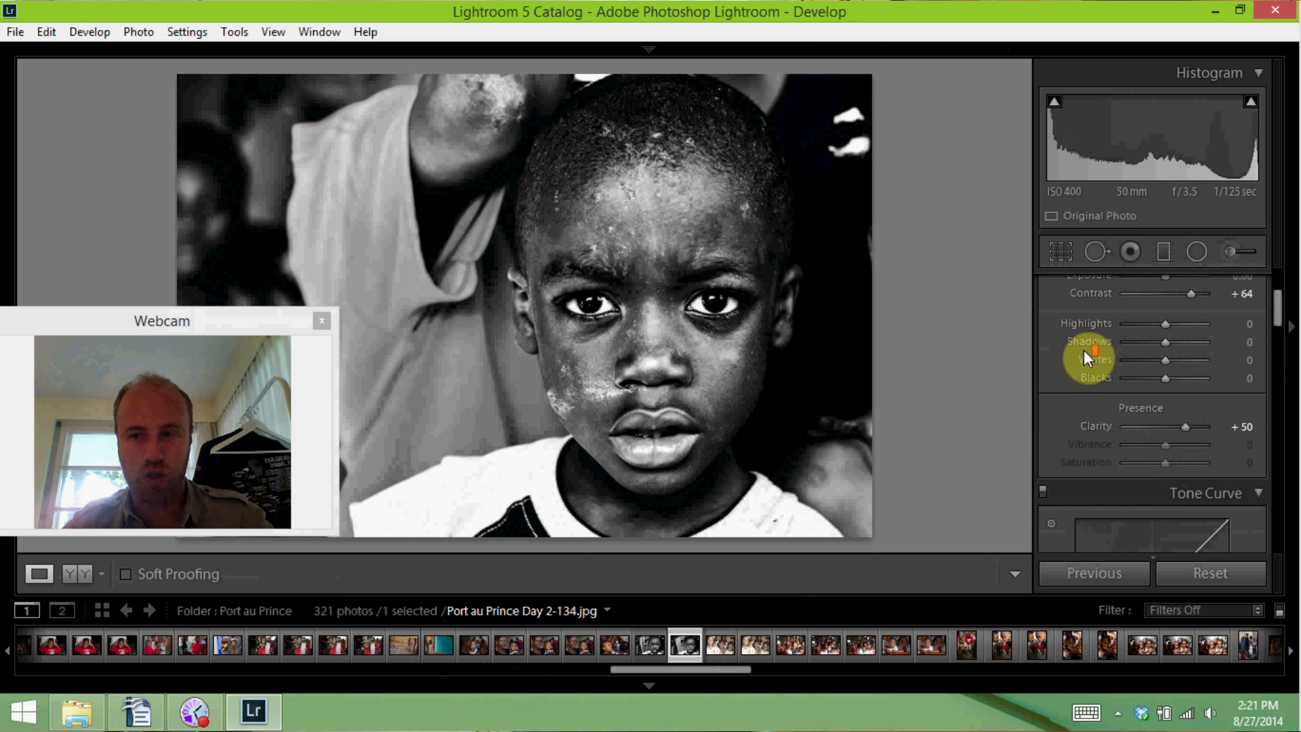
pyautogui.scroll(2, 1094, 379)
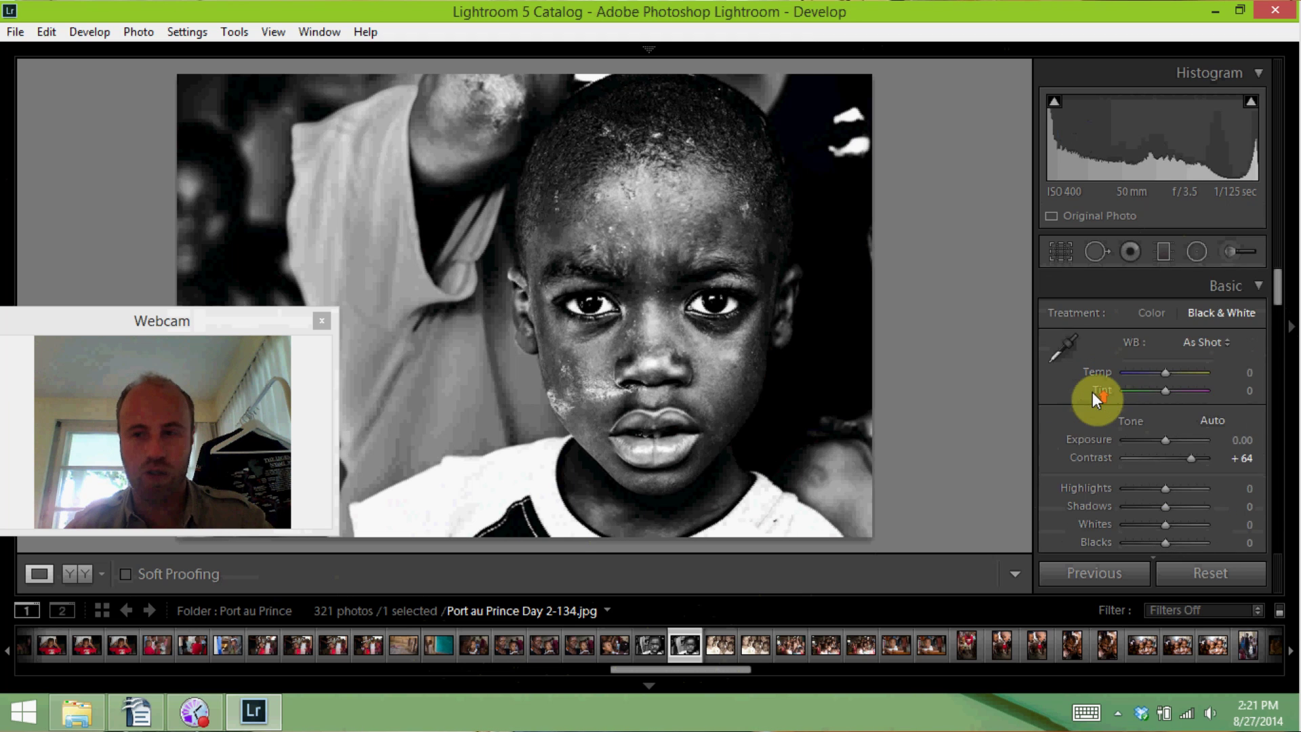
pyautogui.click(1153, 316)
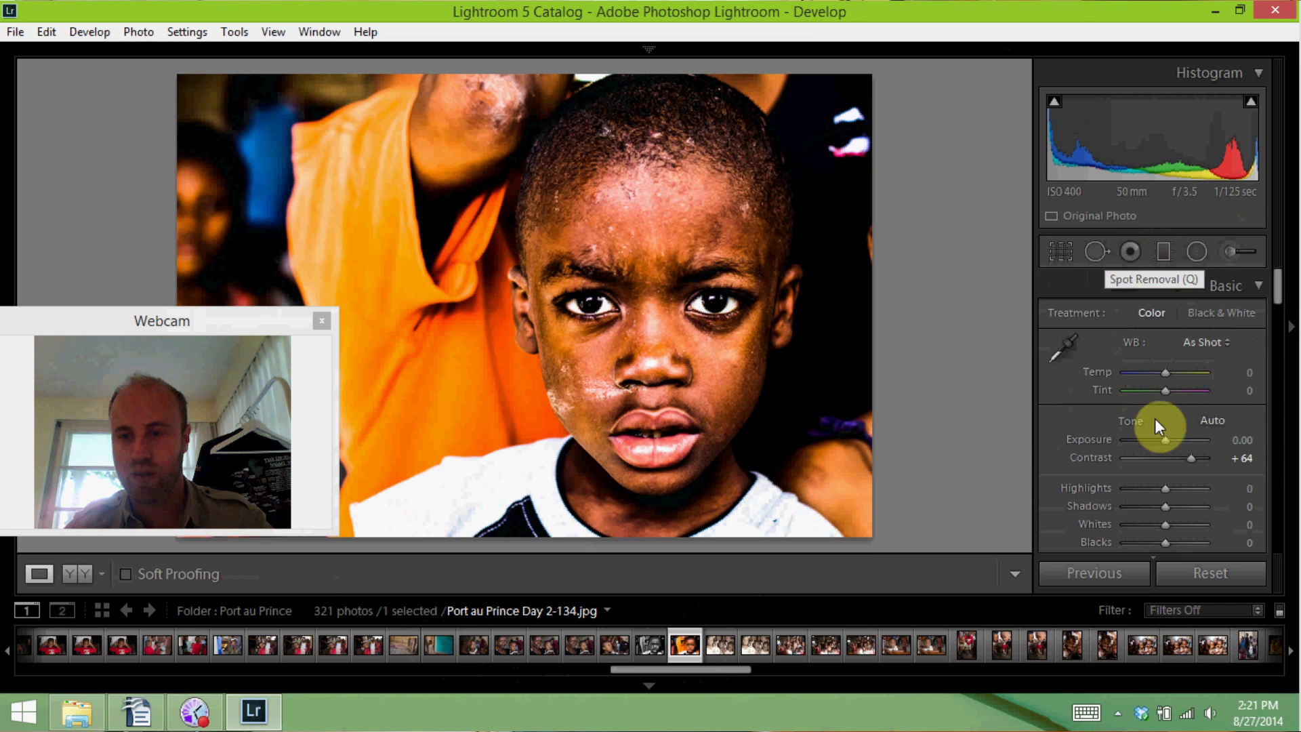
# Lower Contrast to -5, then select Spot Removal and toggle Visualize Spots on and off
pyautogui.click(1163, 457)
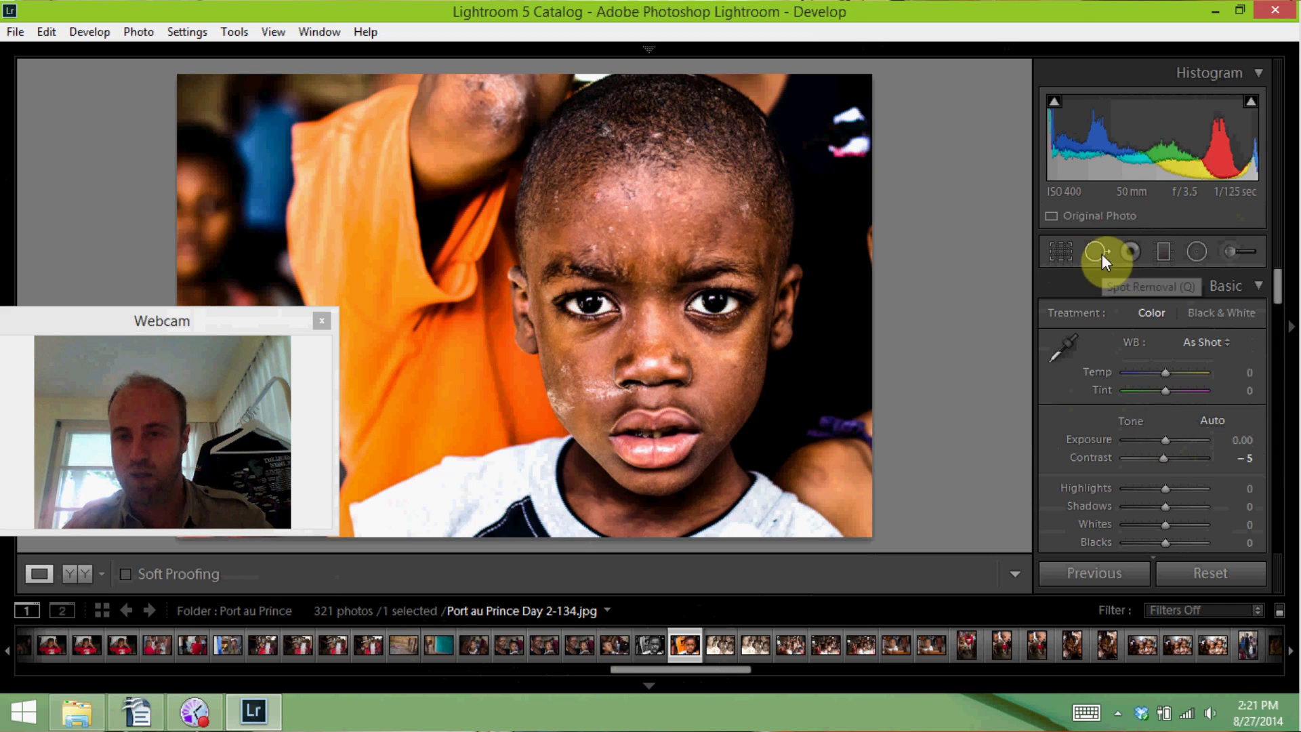
pyautogui.click(1096, 250)
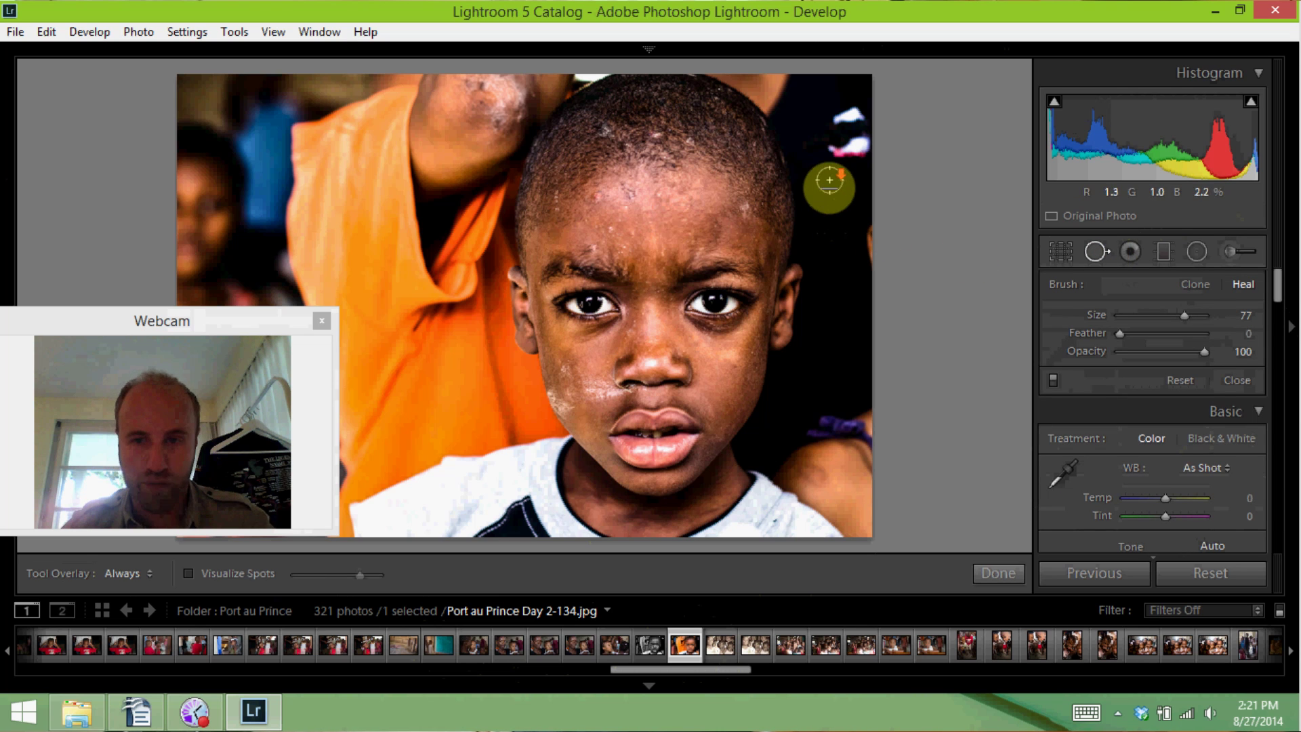
pyautogui.click(188, 573)
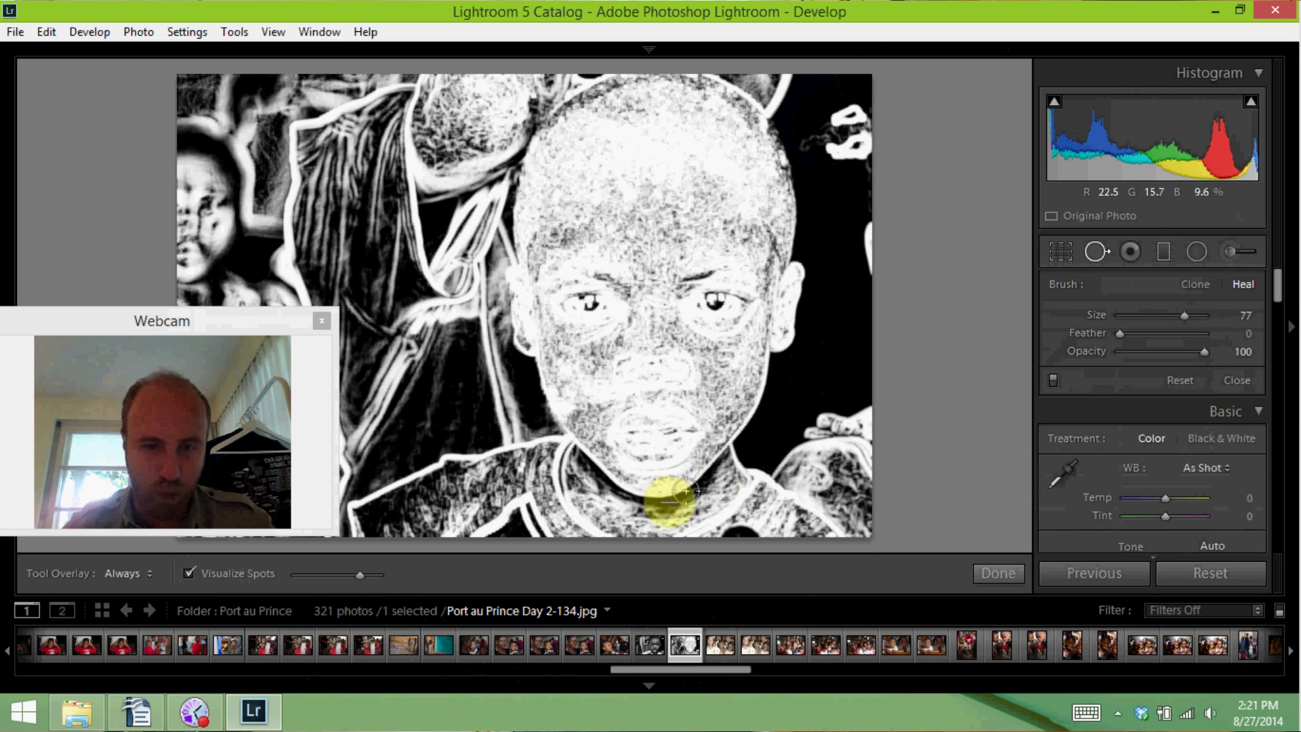
pyautogui.click(188, 573)
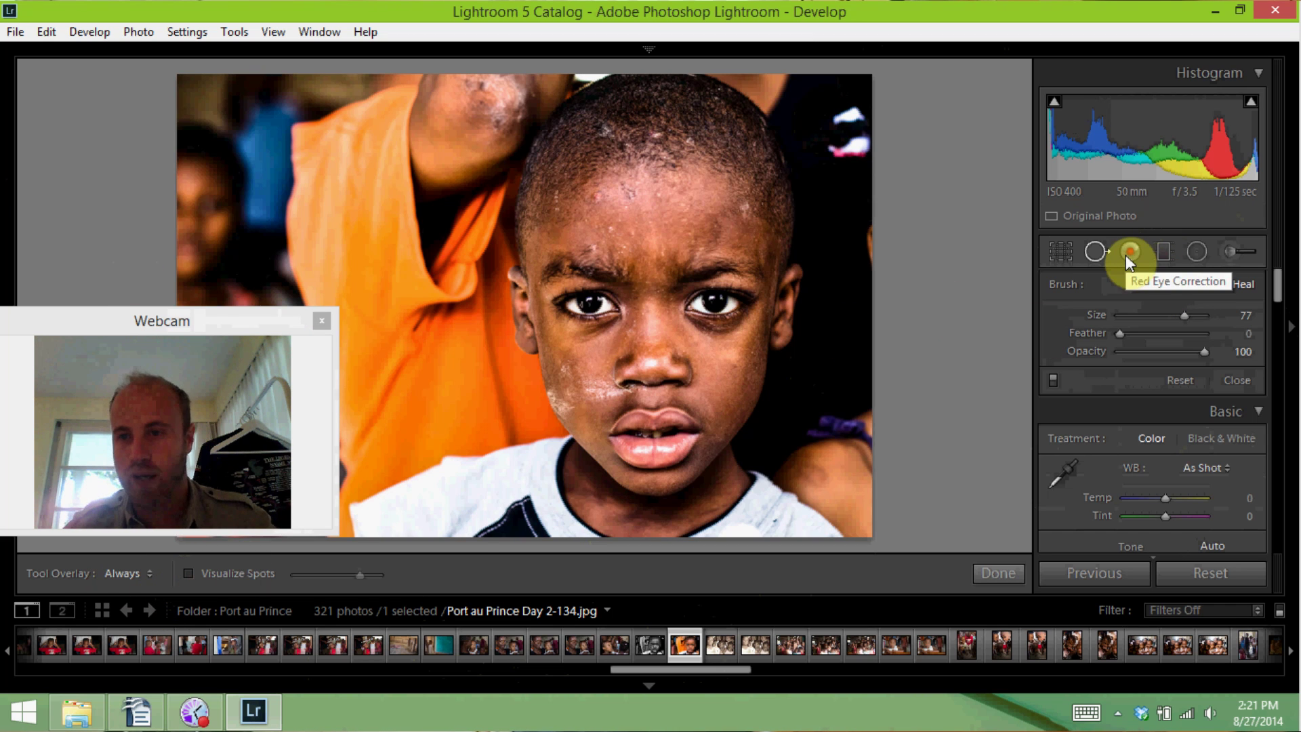
# Drag a Graduated Filter at Exposure 2.35 across the photo's left side, reduce it, and close the tool
pyautogui.click(1163, 254)
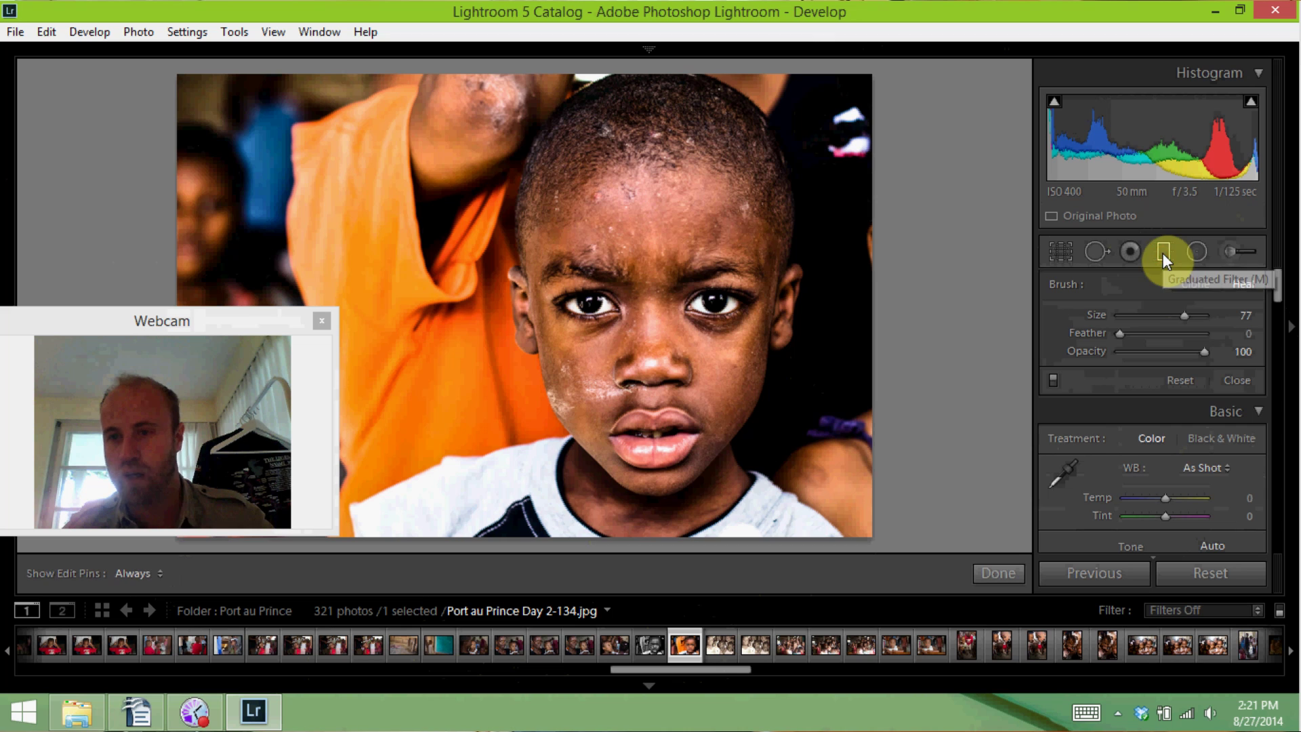
pyautogui.moveTo(1173, 389); pyautogui.dragTo(1186, 387)
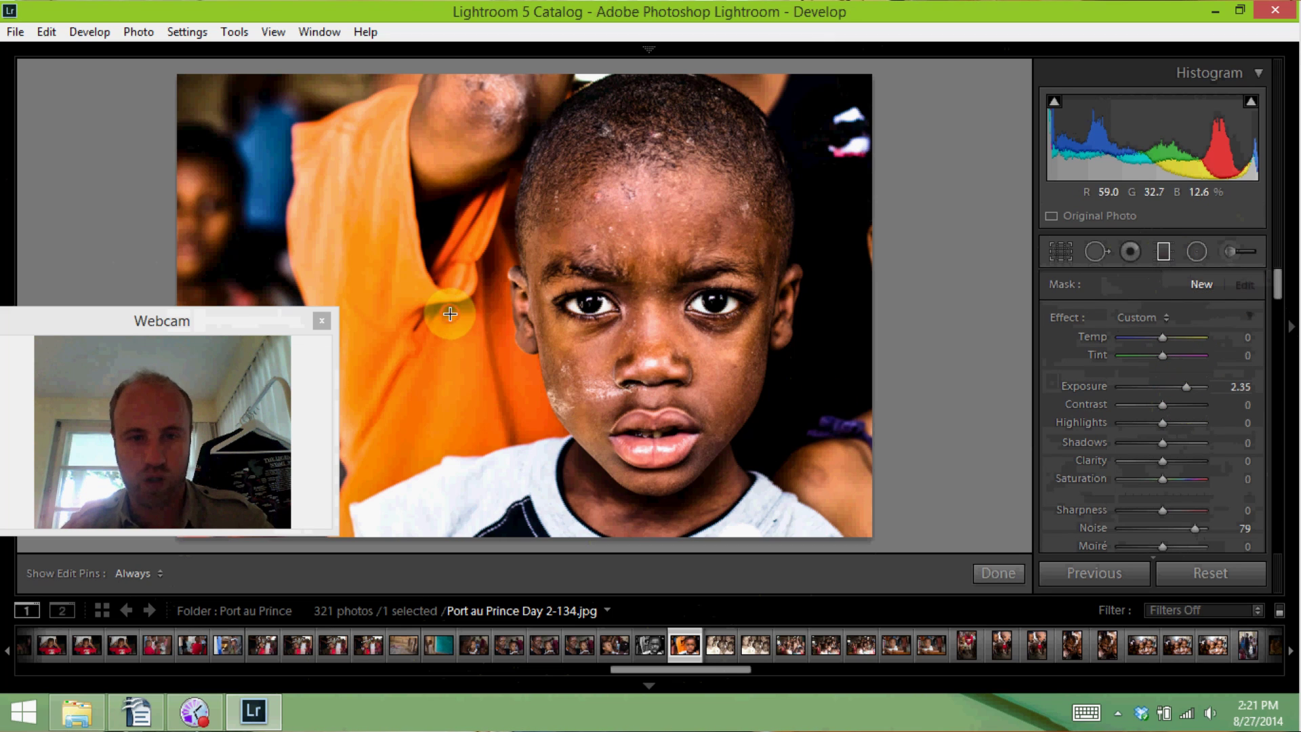
pyautogui.moveTo(448, 313); pyautogui.dragTo(569, 318)
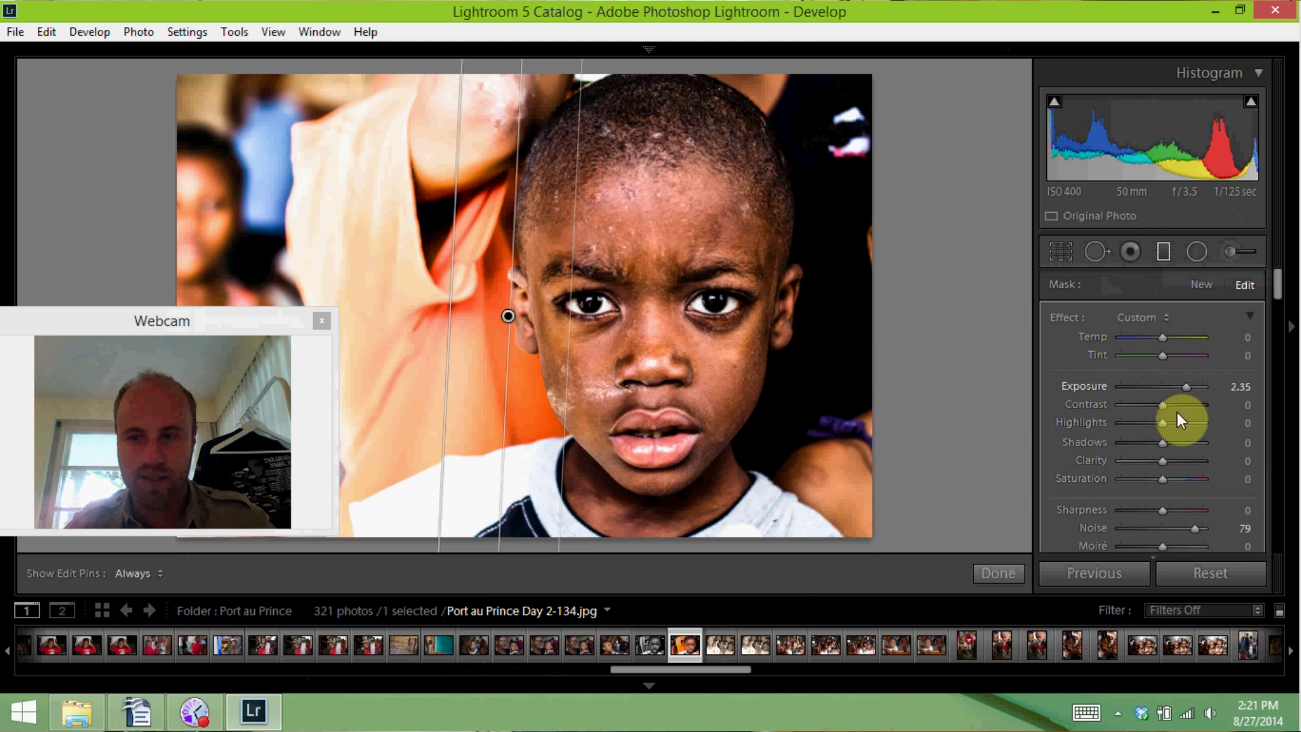
pyautogui.moveTo(1161, 385)
pyautogui.mouseDown()
pyautogui.moveTo(1138, 387)
pyautogui.moveTo(1161, 389)
pyautogui.mouseUp()
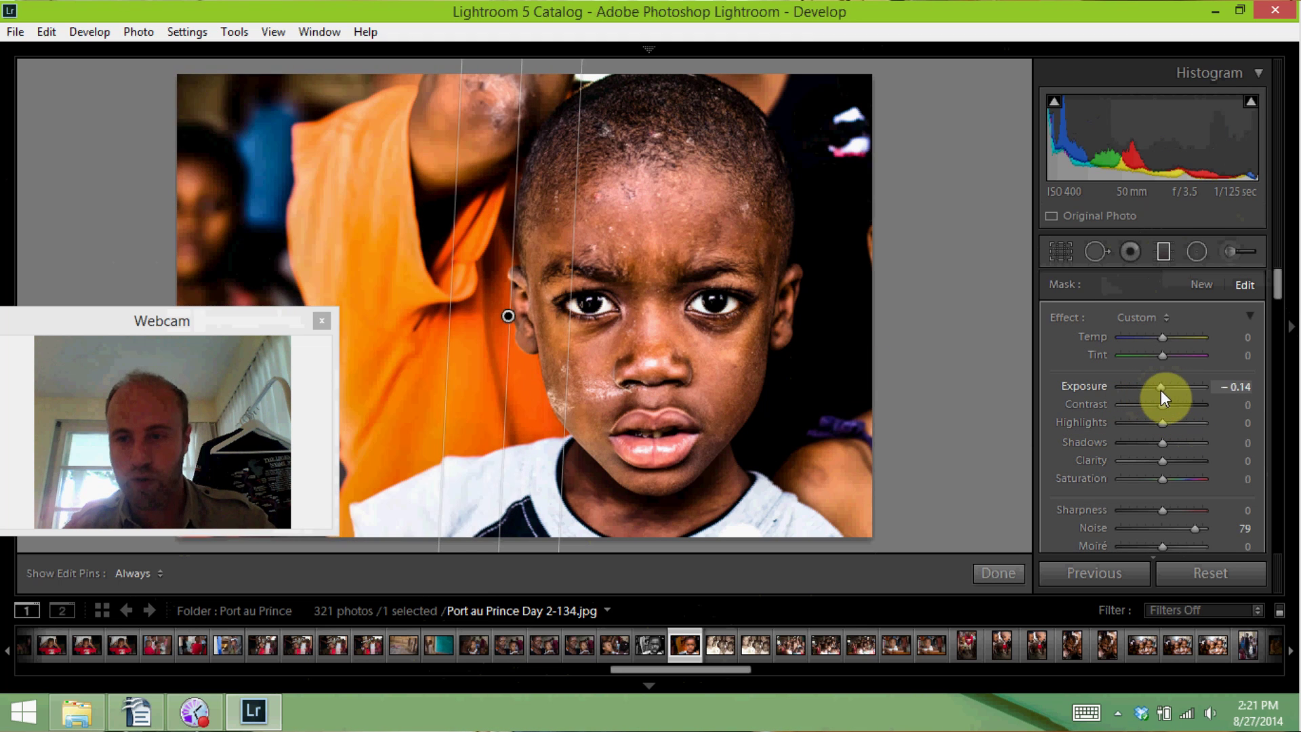
pyautogui.click(999, 575)
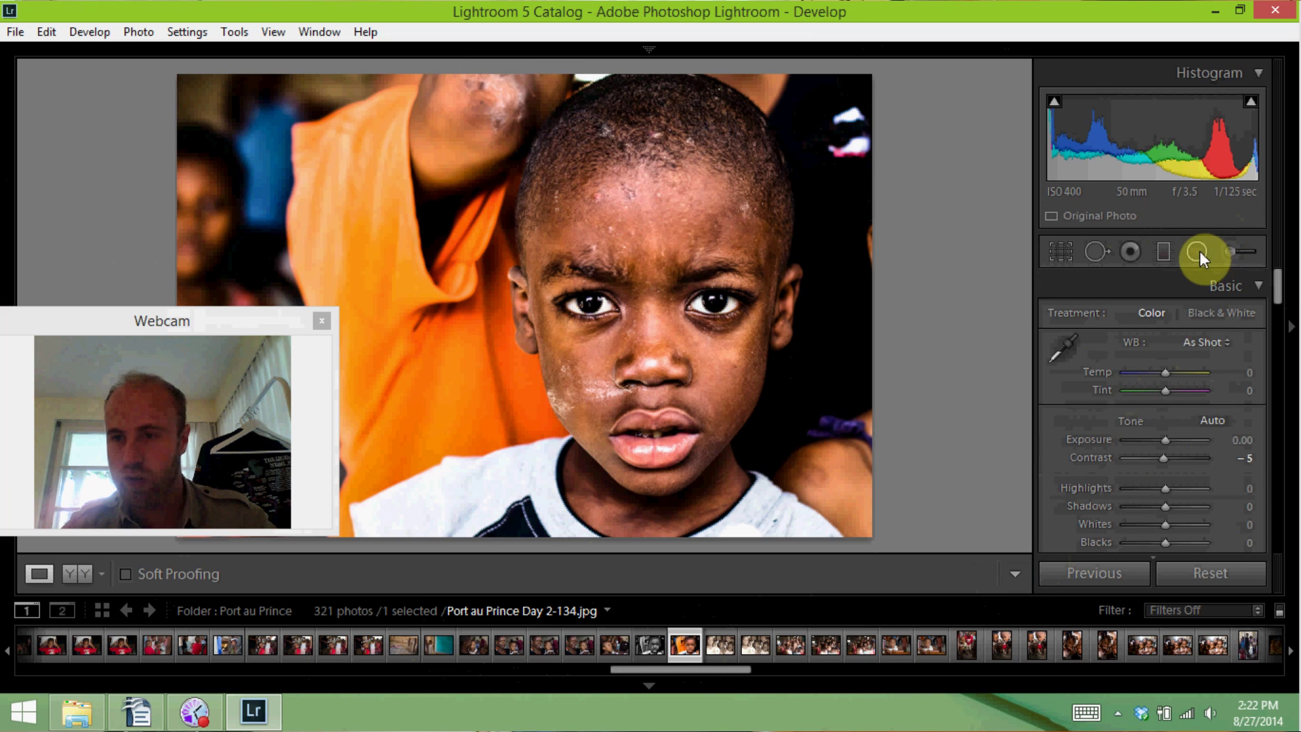
# Draw a Radial Filter ellipse over the orange shirt, toggle edit pins with H, and finish it
pyautogui.click(1199, 254)
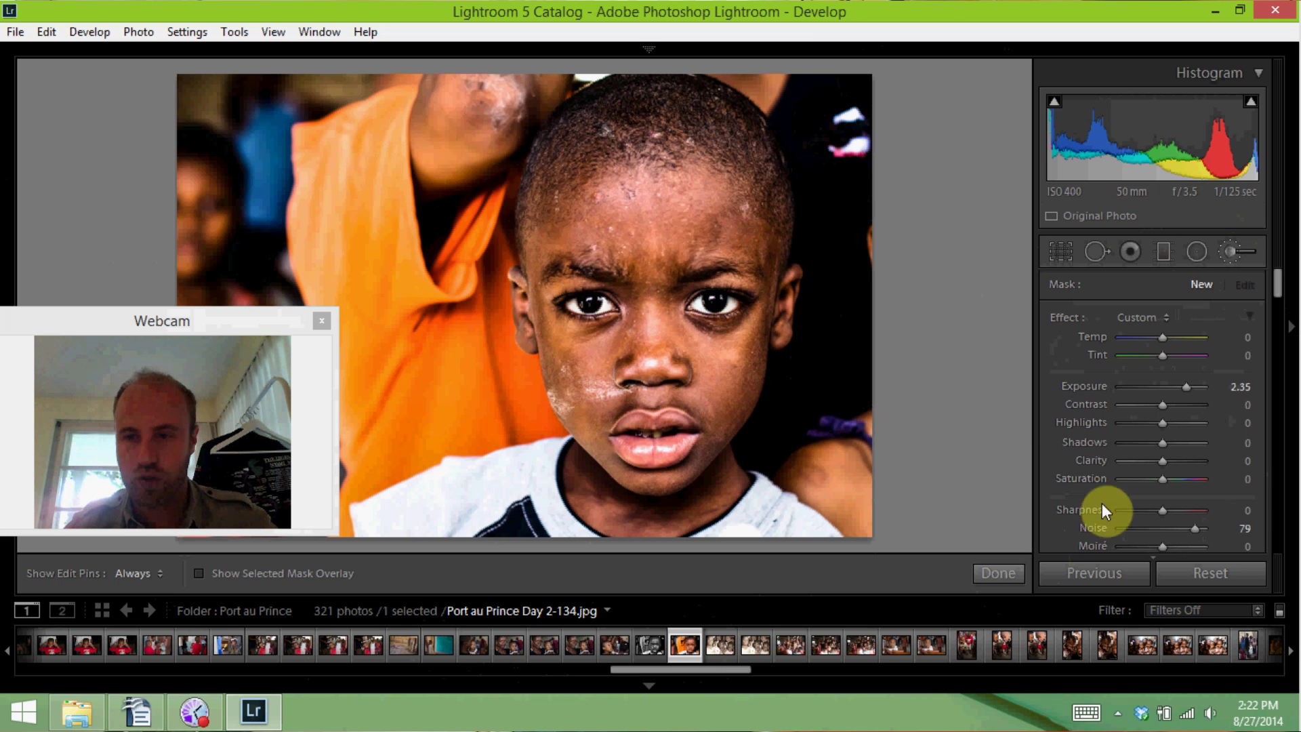
pyautogui.moveTo(522, 96)
pyautogui.mouseDown()
pyautogui.moveTo(481, 132)
pyautogui.moveTo(462, 254)
pyautogui.moveTo(462, 337)
pyautogui.moveTo(489, 462)
pyautogui.moveTo(420, 190)
pyautogui.moveTo(385, 278)
pyautogui.moveTo(331, 97)
pyautogui.moveTo(206, 130)
pyautogui.moveTo(168, 104)
pyautogui.moveTo(224, 143)
pyautogui.moveTo(328, 308)
pyautogui.moveTo(293, 438)
pyautogui.moveTo(446, 474)
pyautogui.moveTo(424, 395)
pyautogui.moveTo(483, 507)
pyautogui.moveTo(578, 514)
pyautogui.moveTo(543, 521)
pyautogui.moveTo(828, 507)
pyautogui.moveTo(809, 518)
pyautogui.moveTo(850, 387)
pyautogui.mouseUp()
pyautogui.press('h')
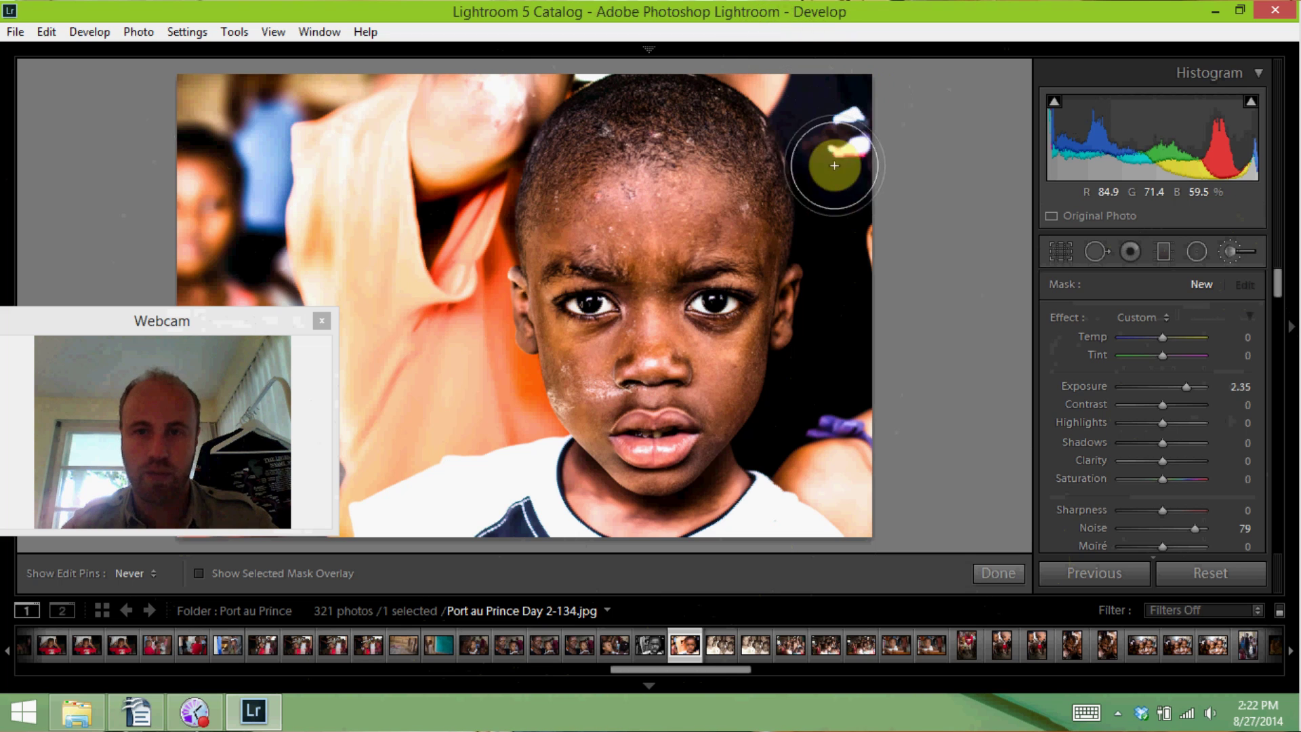
pyautogui.press('h')
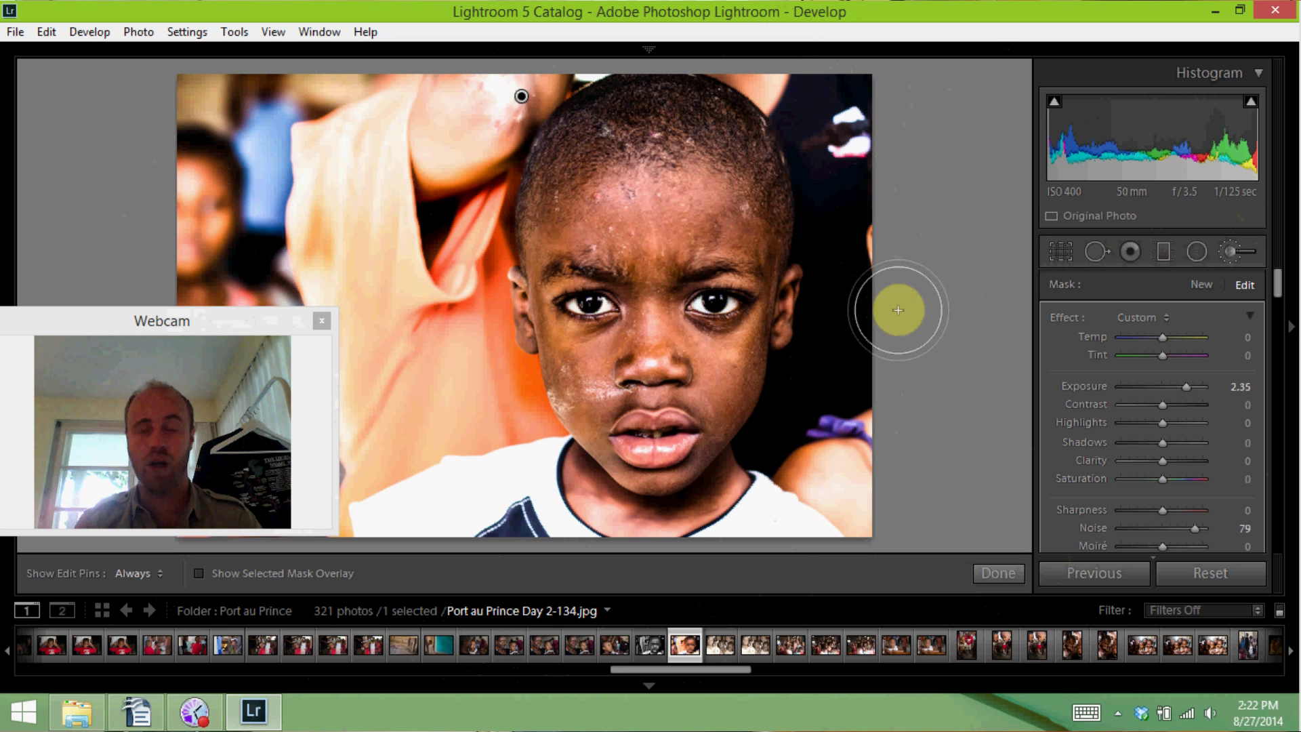
pyautogui.click(997, 572)
# Check the photo's Edit In context-menu options, then dismiss the menu without choosing
pyautogui.rightClick(676, 281)
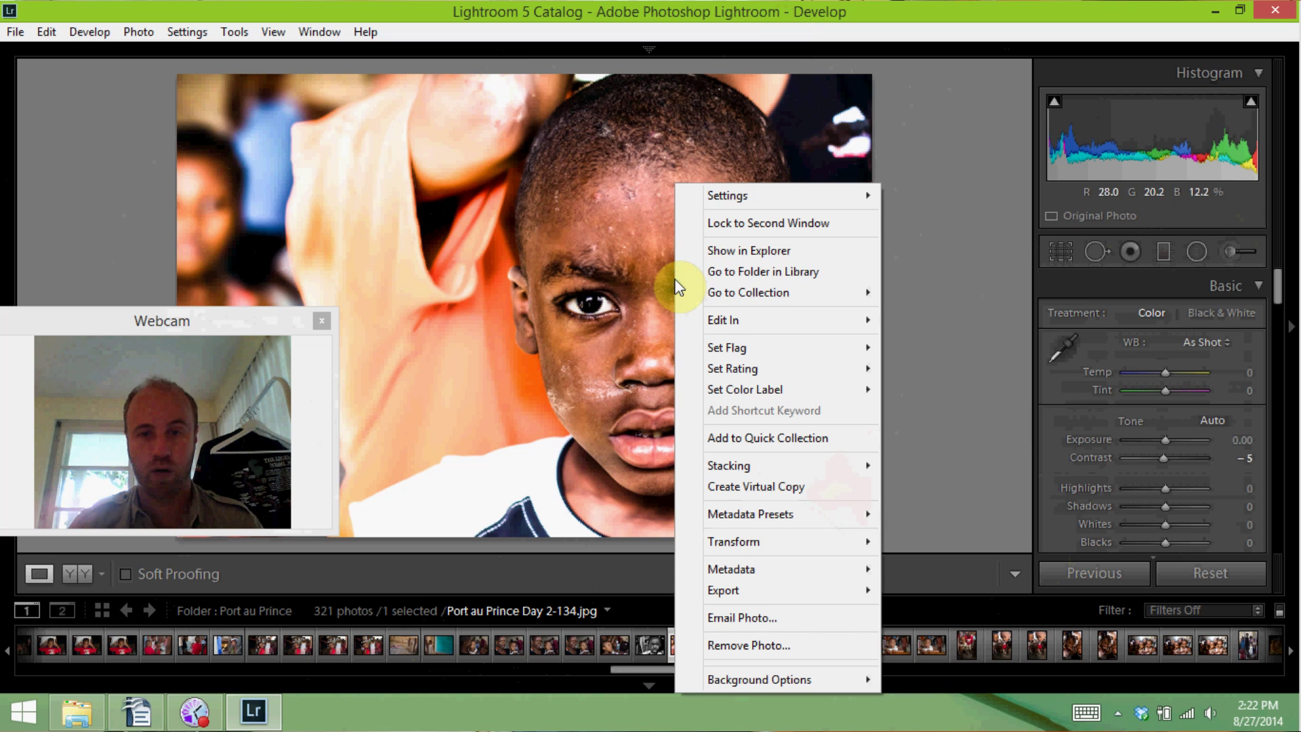
pyautogui.moveTo(730, 318)
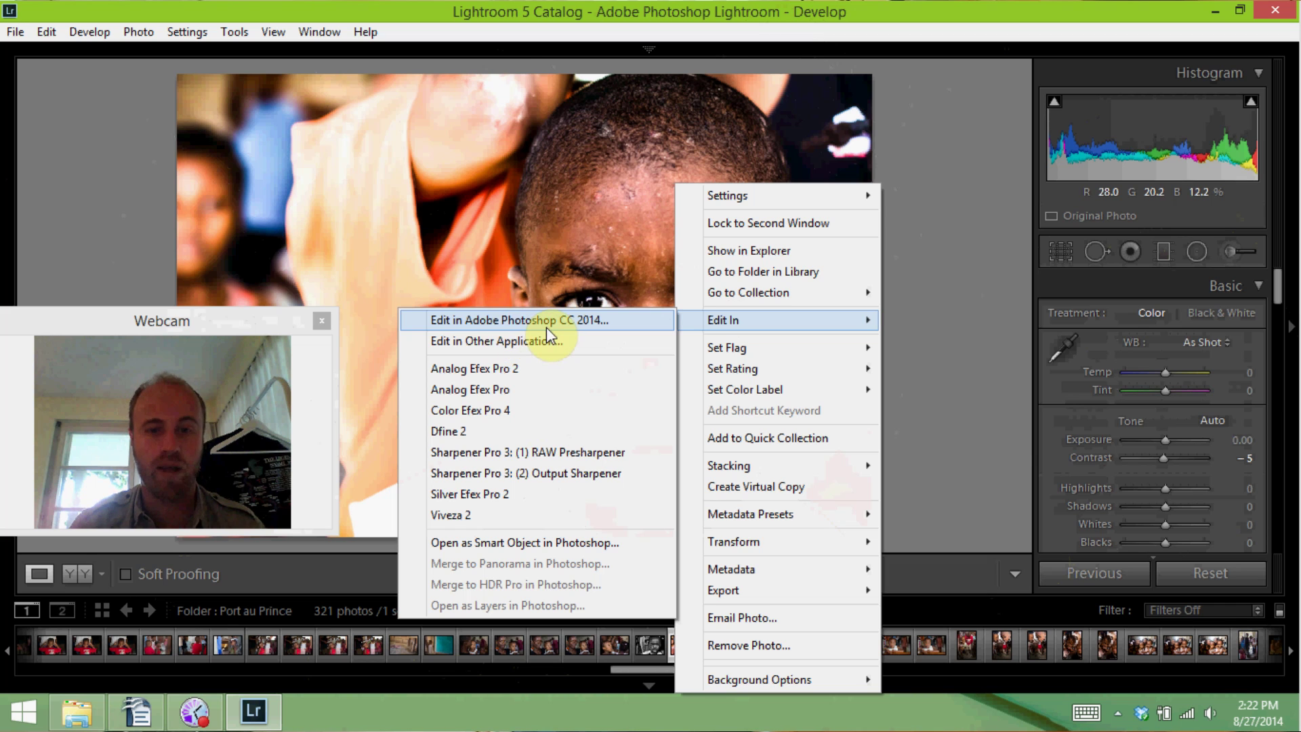
pyautogui.click(925, 325)
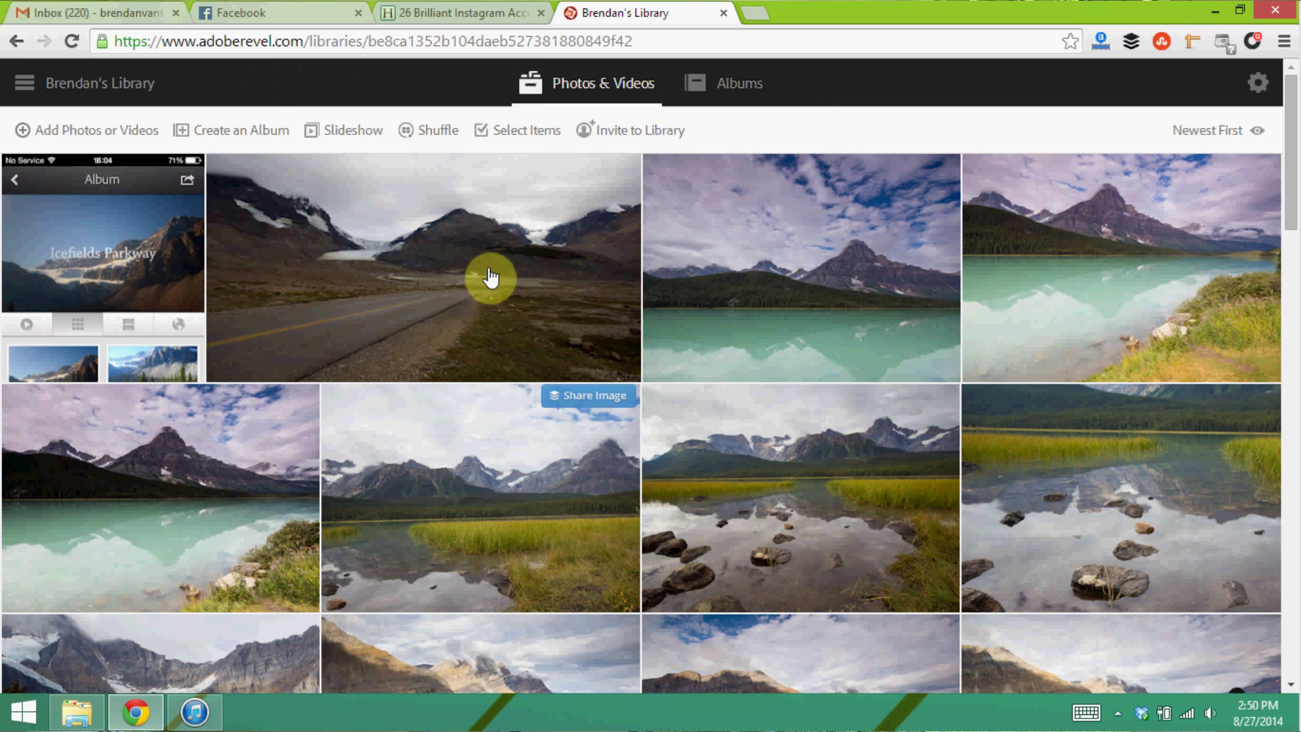
pyautogui.scroll(-8, 1025, 291)
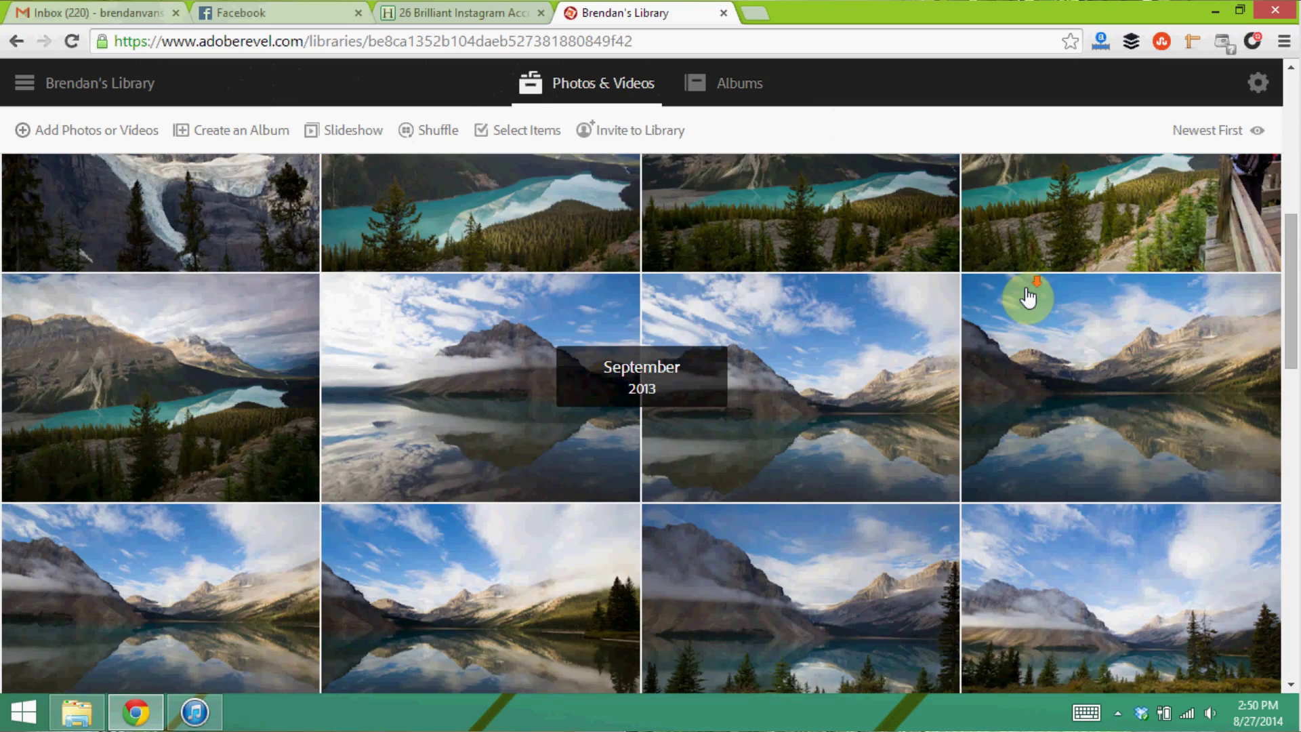
pyautogui.scroll(-5, 1028, 296)
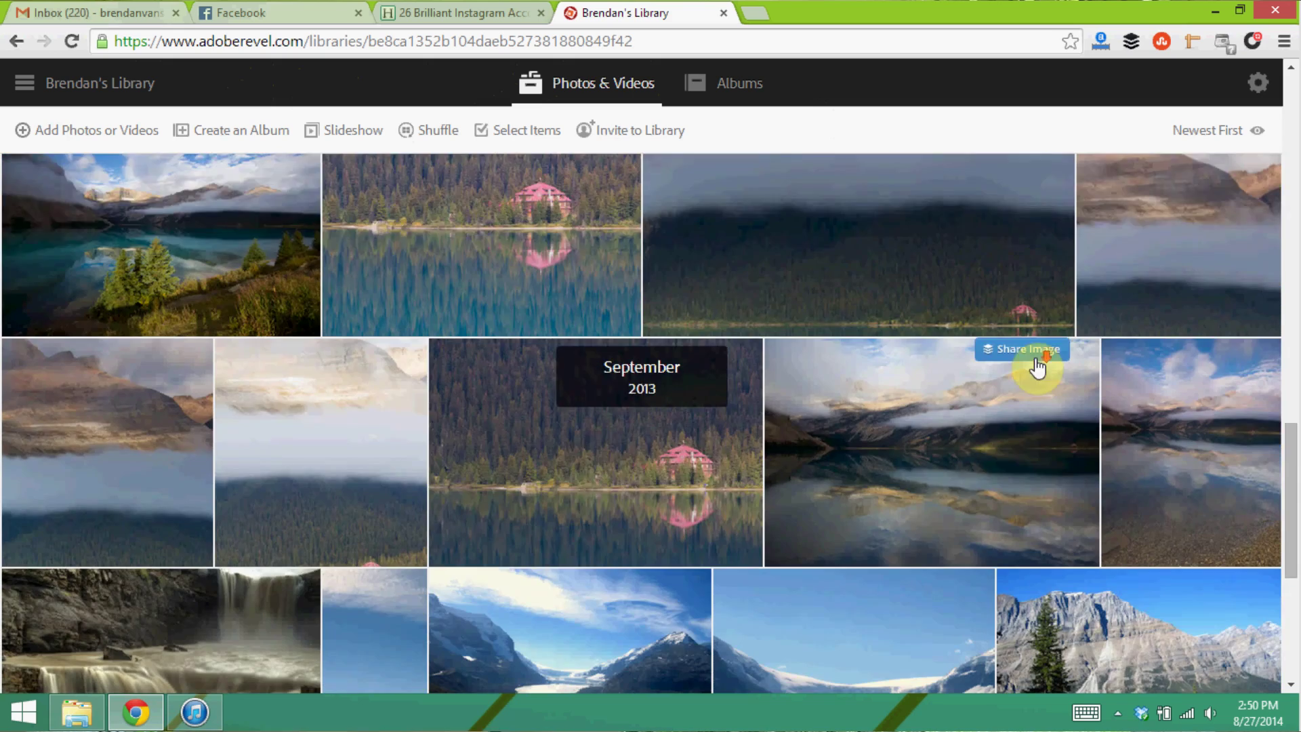
pyautogui.scroll(-2, 905, 396)
pyautogui.scroll(2, 169, 327)
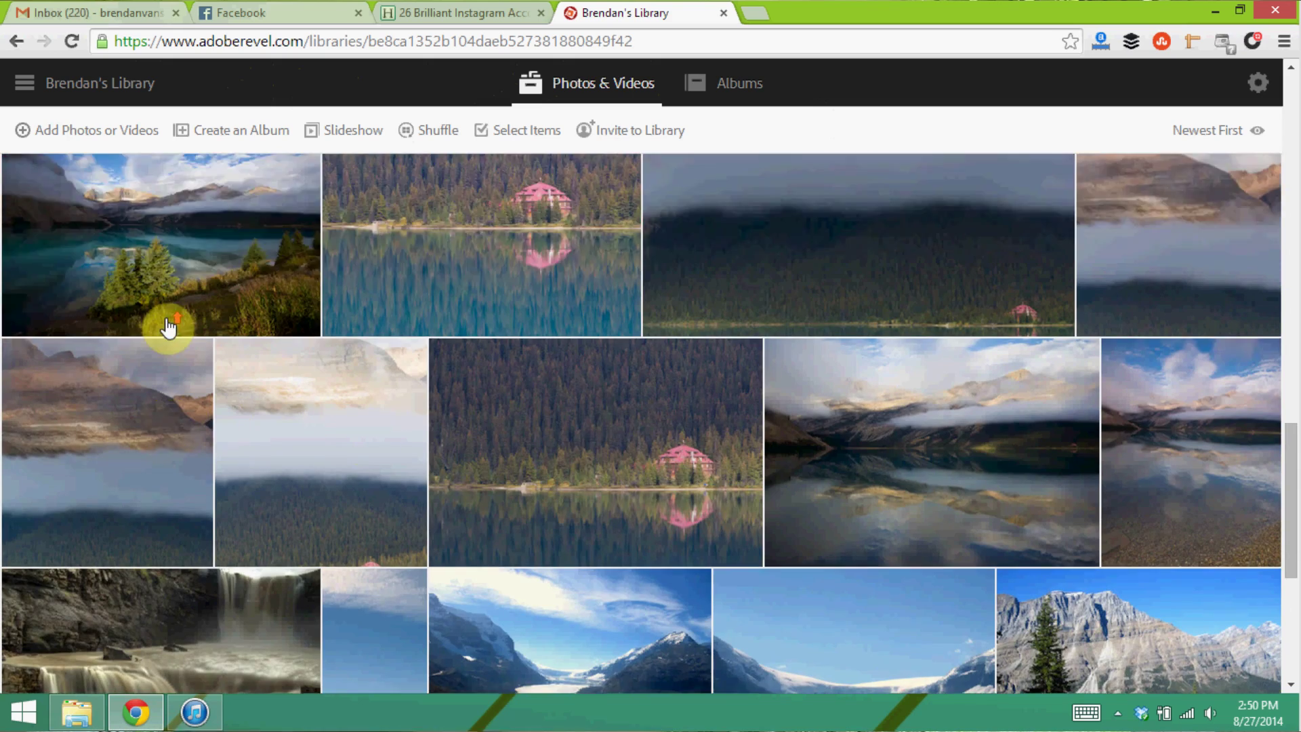
pyautogui.scroll(15, 168, 327)
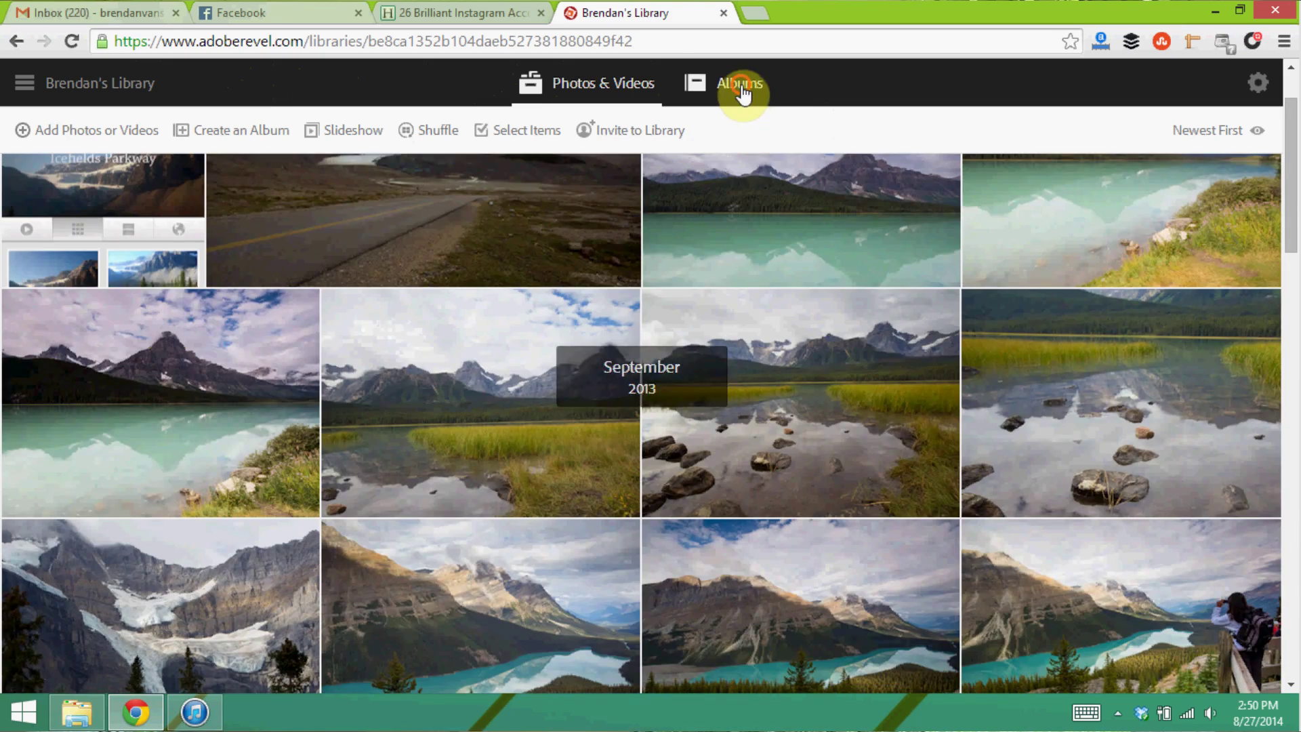
pyautogui.click(741, 87)
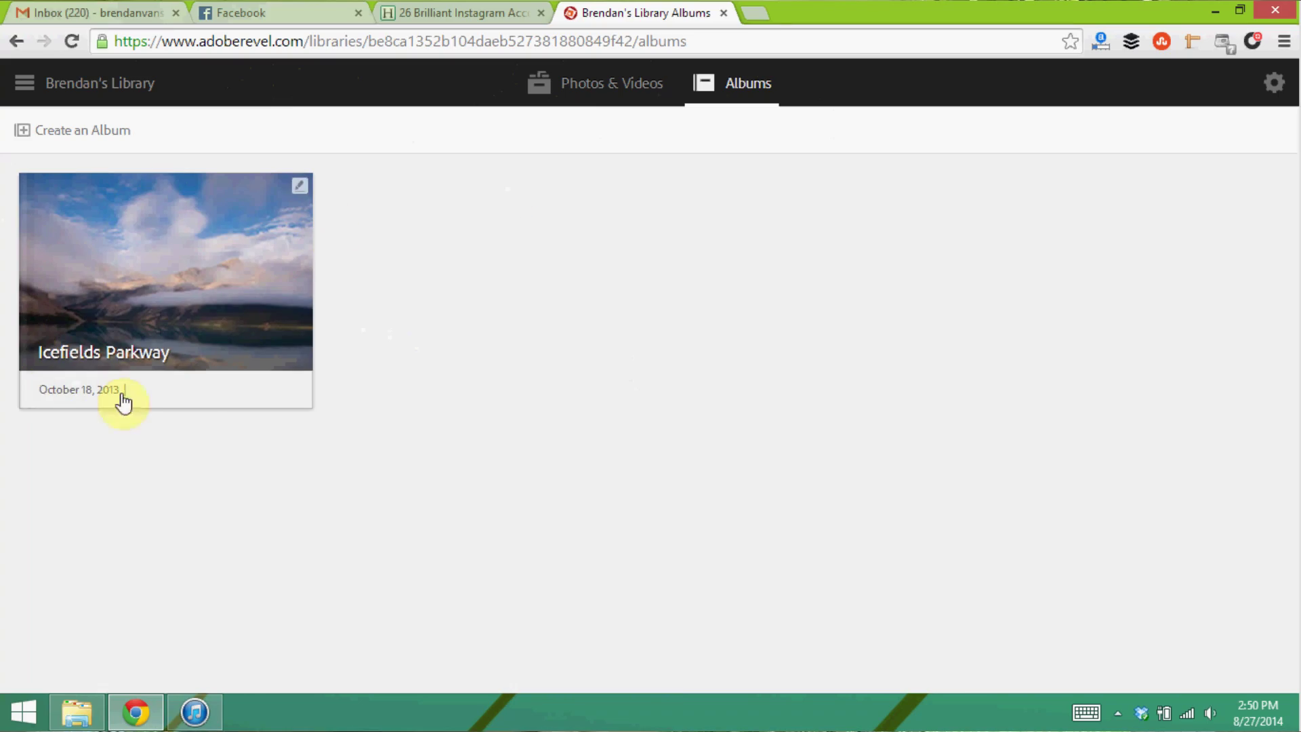